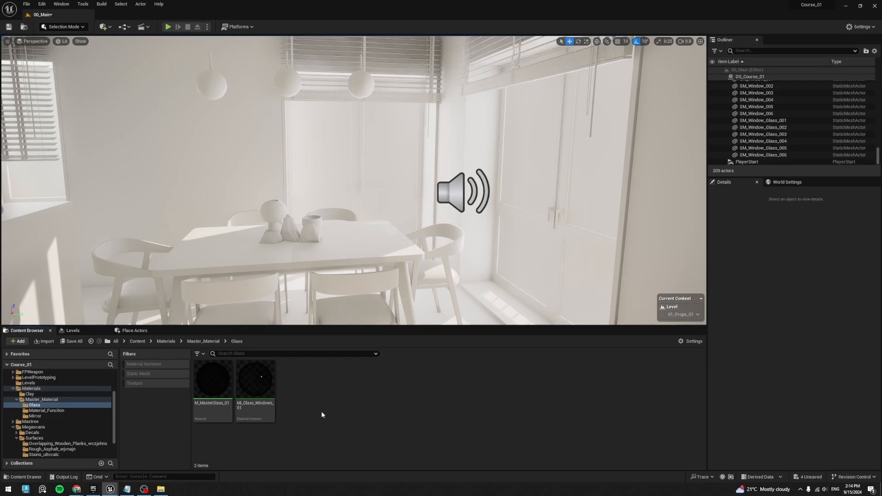
- Create a material named M_MasterGlass_001 in the Master_Material > Glass folder and open it in a separate editor window
left_click(42, 399)
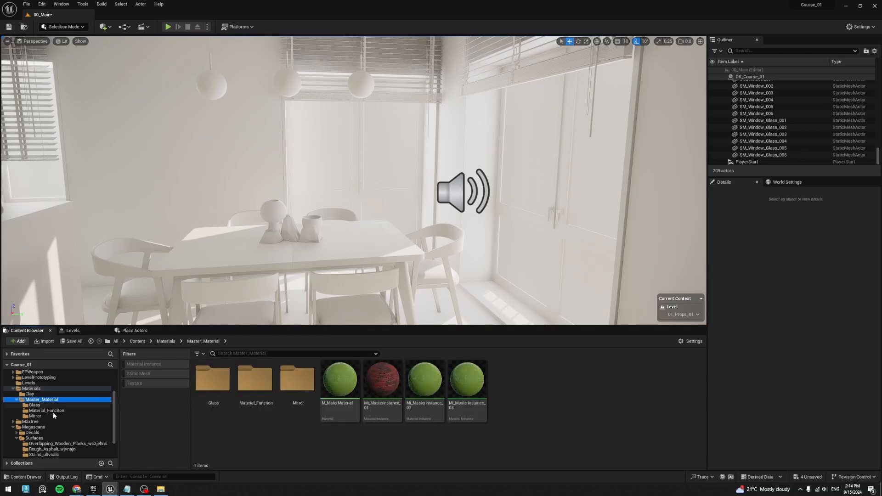
left_click(35, 405)
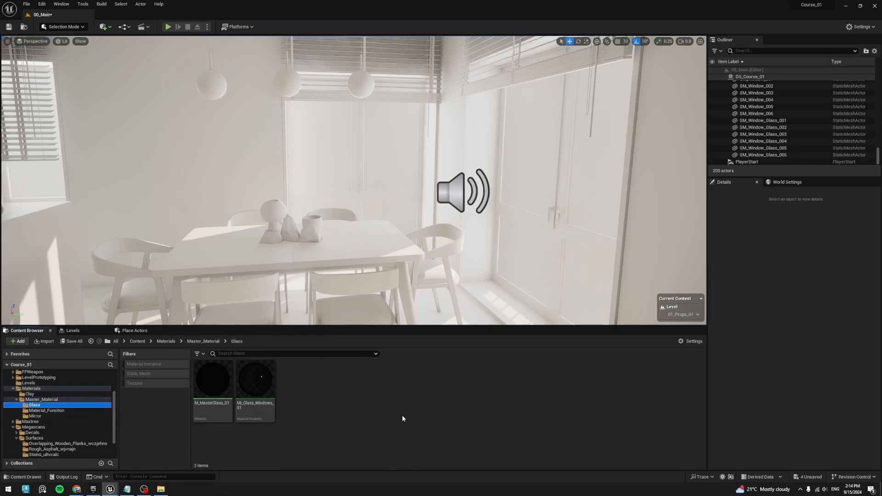
right_click(354, 392)
left_click(381, 205)
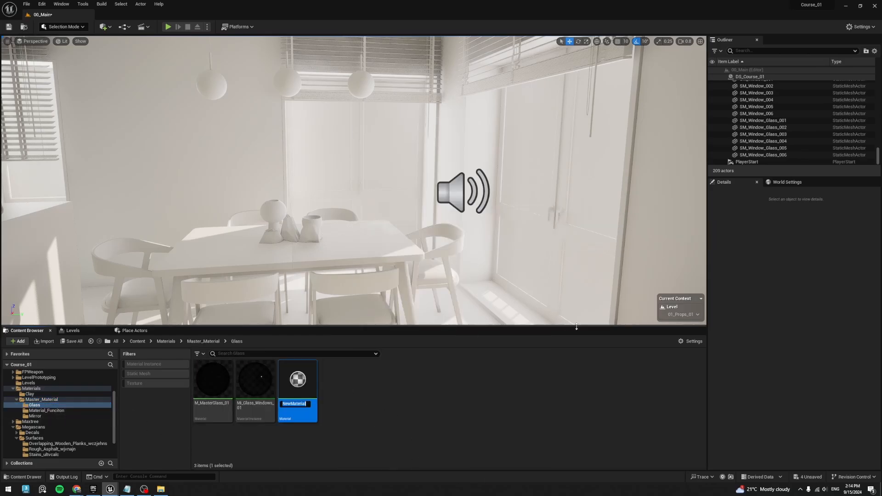
type("M_MasterGlass_001")
key("Return")
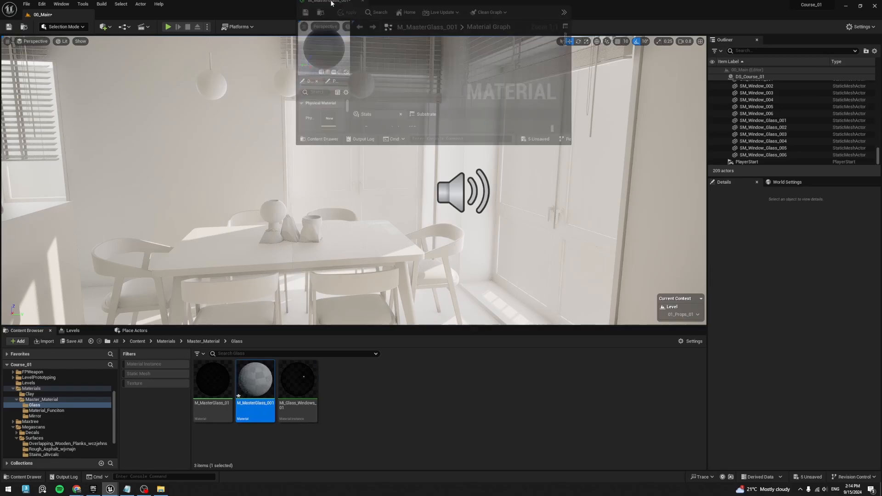
left_click(529, 47)
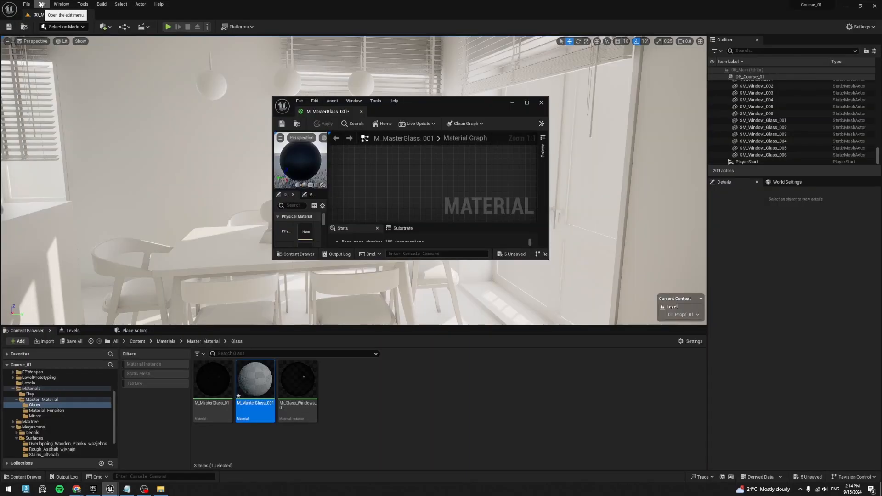
- Search the project settings for the Substrate rendering options, examine them and close the settings
left_click(41, 4)
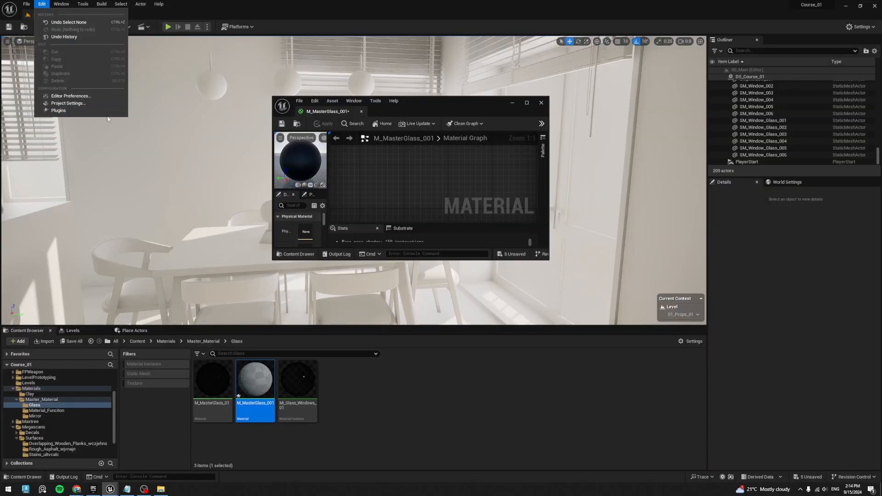
left_click(68, 103)
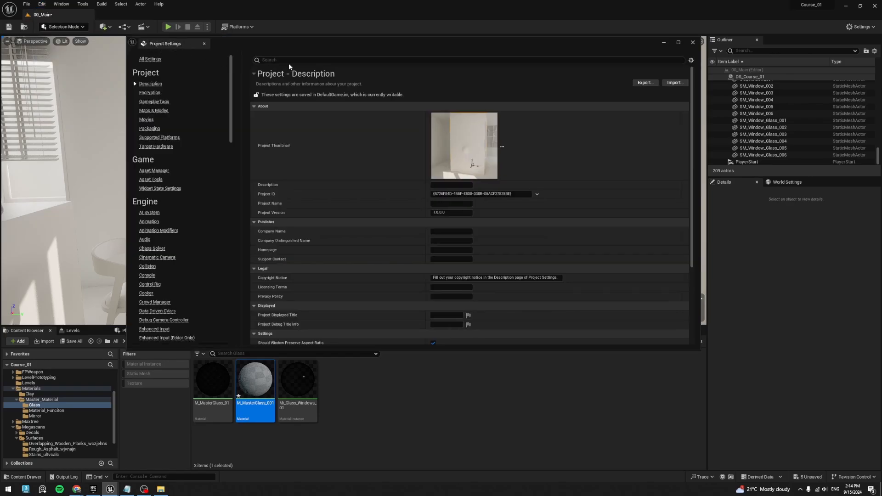
left_click(304, 60)
type("substr")
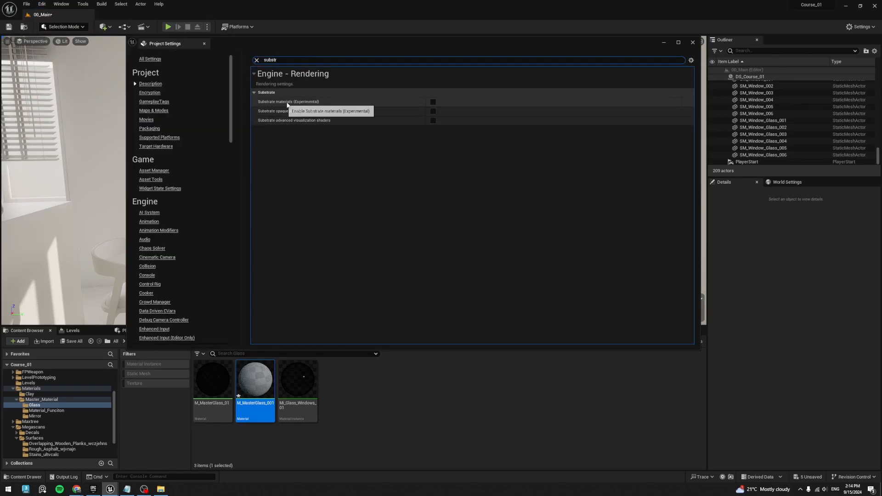
left_click(693, 43)
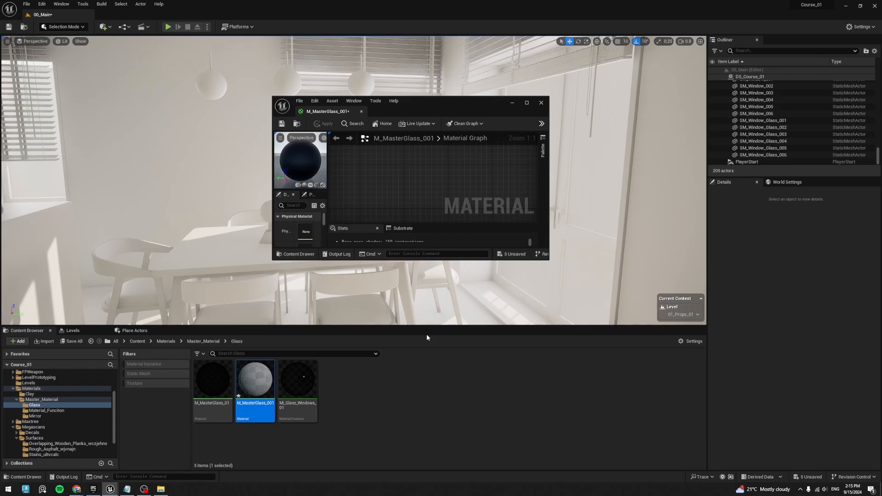
- Maximize the M_MasterGlass_001 editor and set the blend mode to Translucent and the shading model to Thin Translucent
left_click(527, 104)
right_click_drag(346, 138, 385, 124)
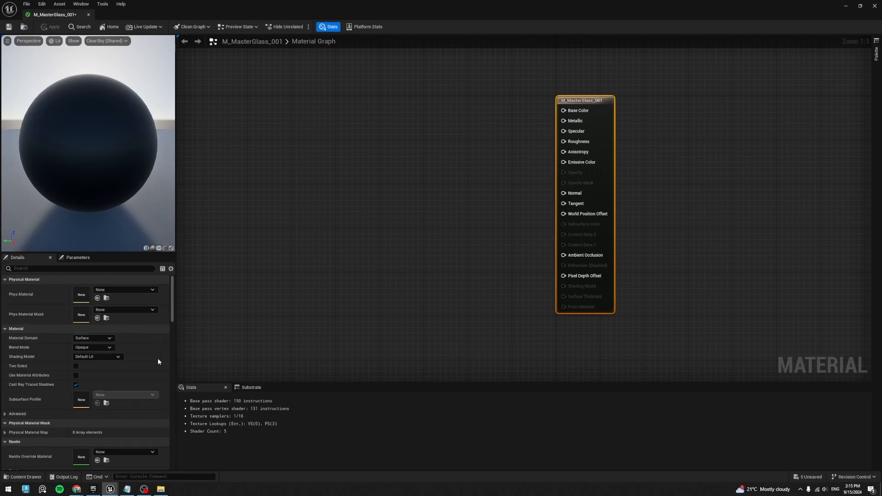
left_click(92, 347)
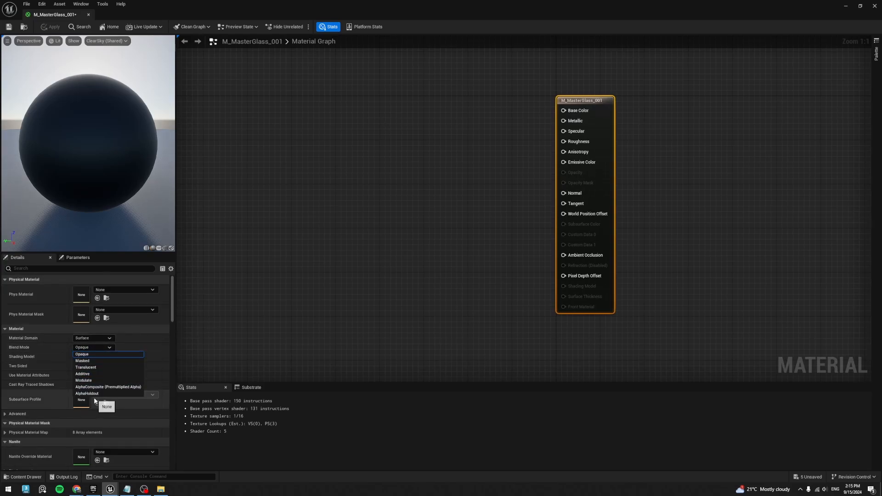
left_click(86, 367)
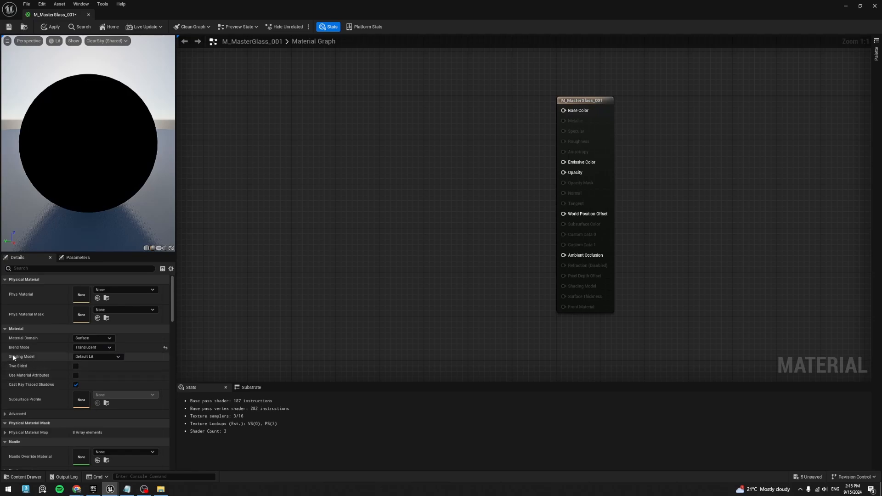
left_click(77, 357)
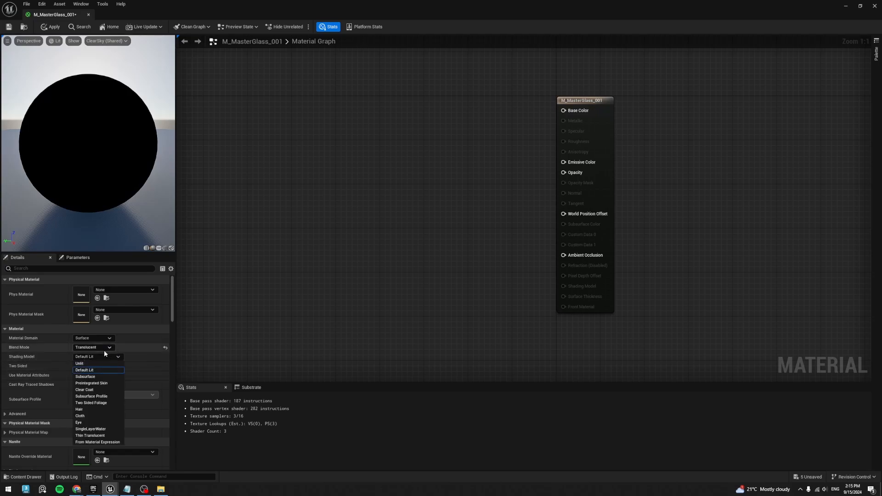
left_click(91, 434)
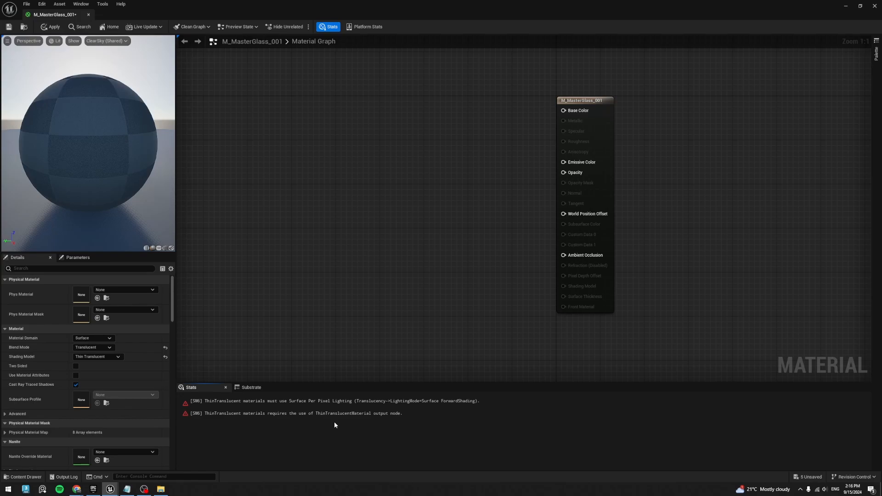
- Add a ThinTranslucentMaterialOutput node to the graph above the material result node
left_click(256, 414)
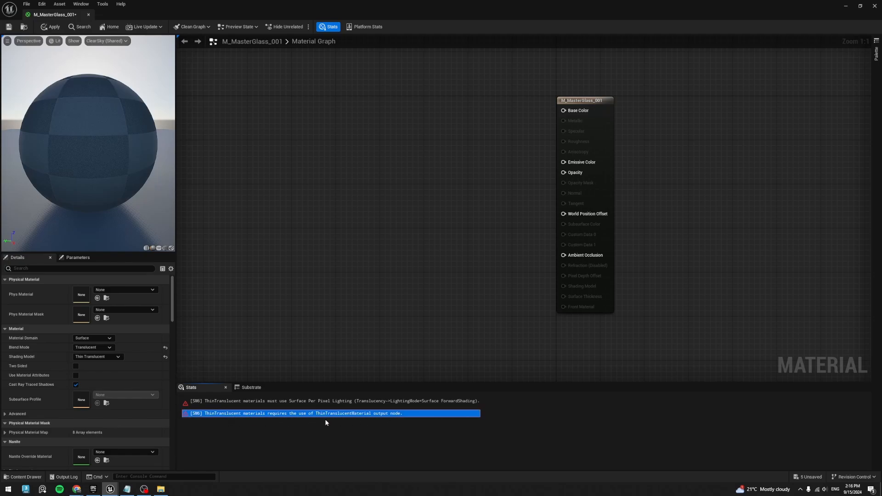
left_click(366, 316)
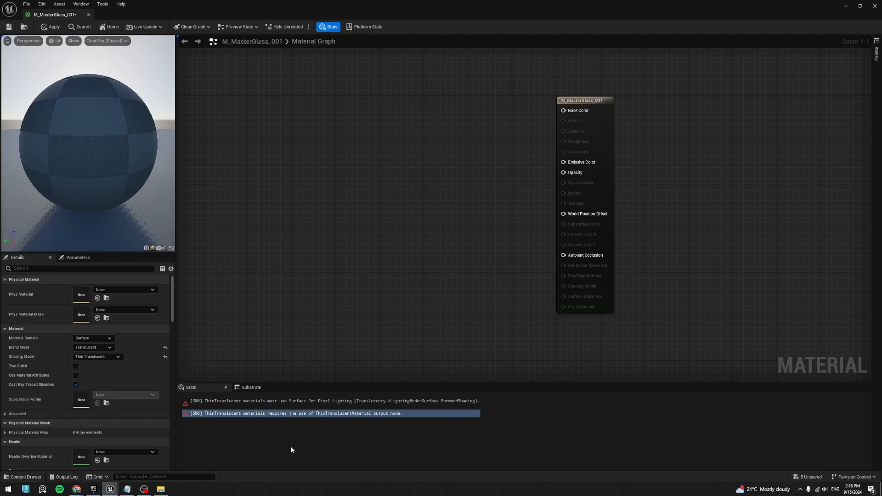
left_click(270, 422)
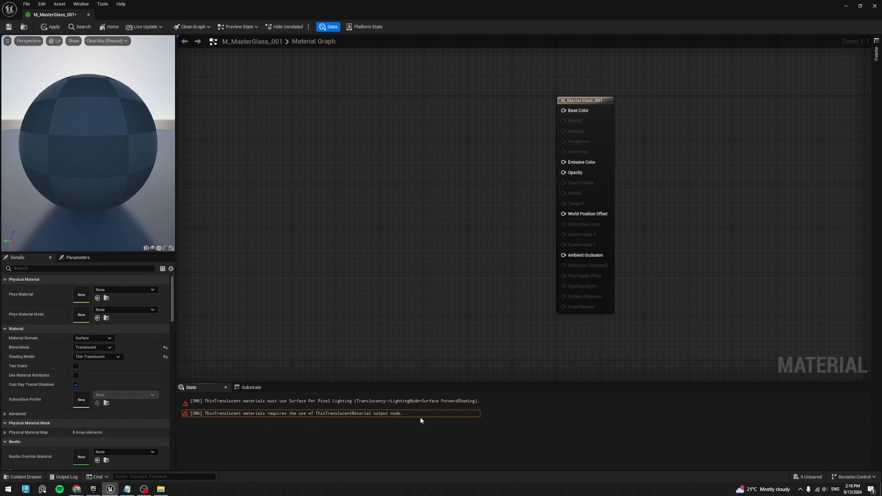
right_click_drag(553, 107, 517, 268)
right_click(537, 192)
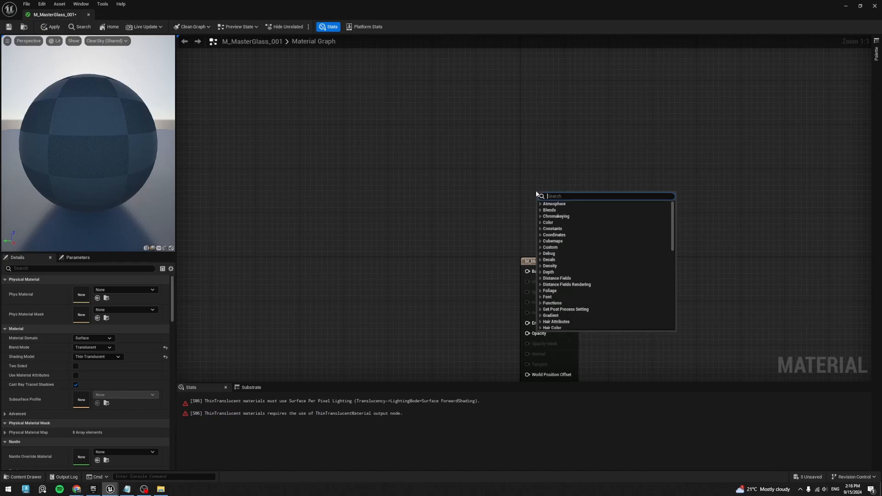
type("thin")
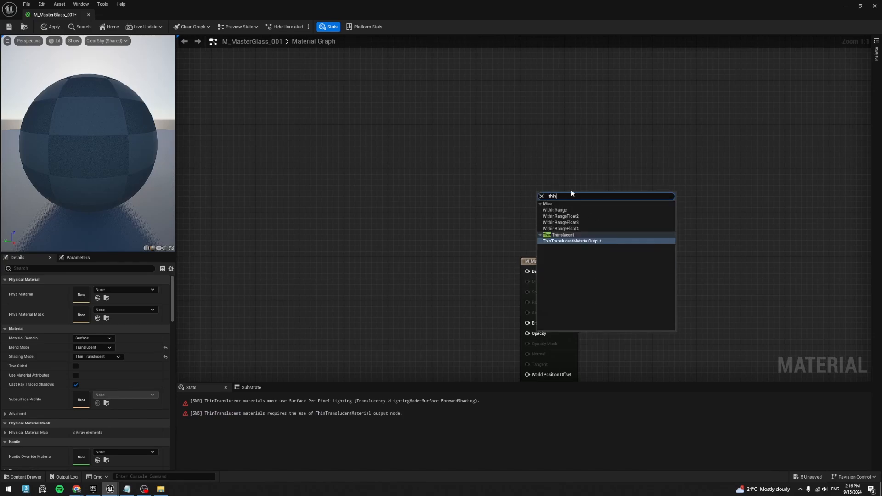
right_click(504, 124)
type("thin")
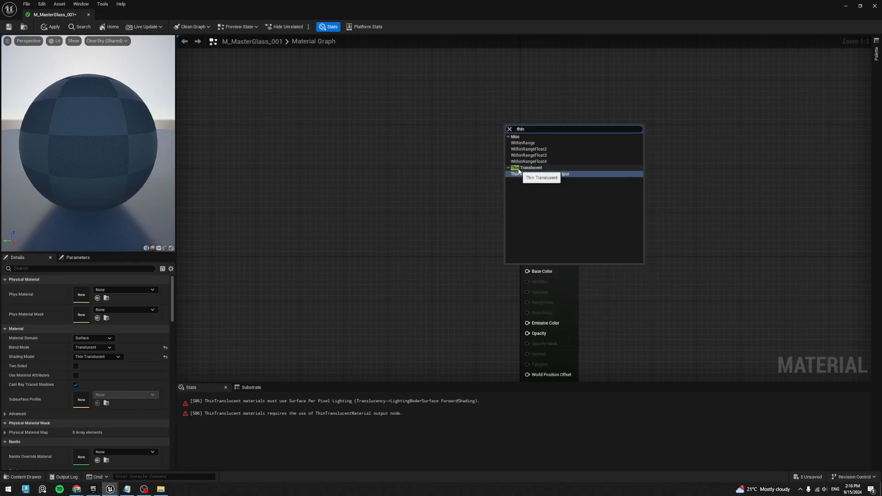
left_click(560, 172)
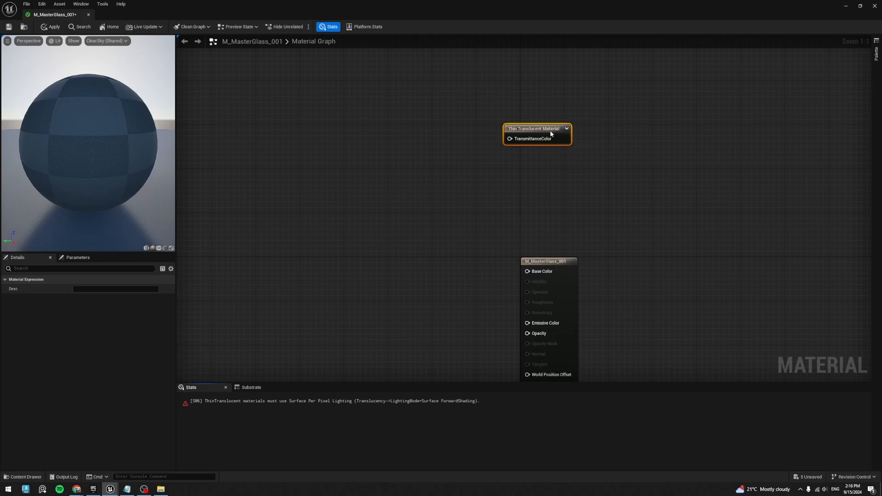
- Arrange the Thin Translucent Material node and the M_MasterGlass_001 result node closer together, with the result node lower and to the right
left_click_drag(550, 130, 506, 180)
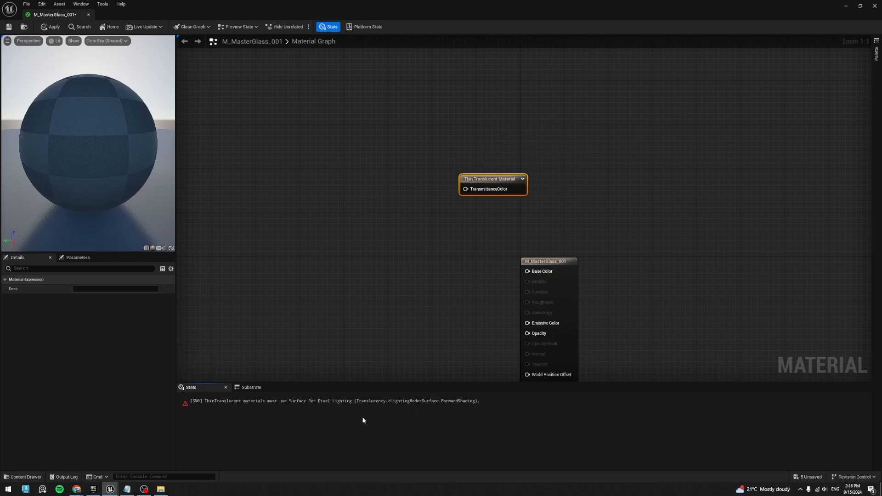
left_click(523, 315)
left_click_drag(544, 261, 594, 216)
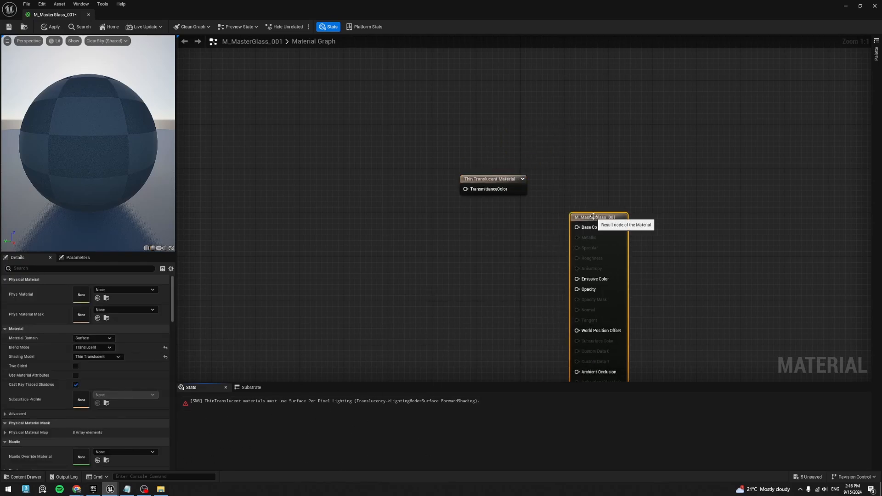
- Set the material's translucency lighting mode to Surface ForwardShading and move the Thin Translucent Material node nearer to the result node
left_click(344, 322)
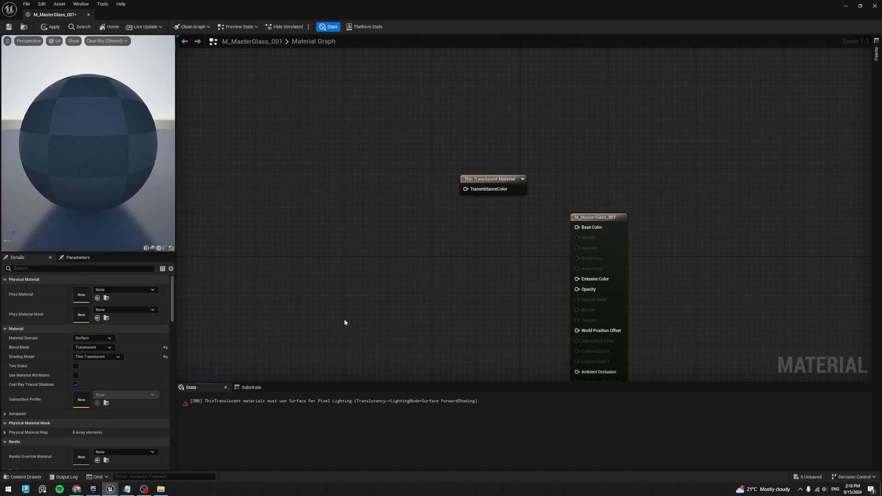
mouse_move(171, 305)
left_mouse_down()
mouse_move(166, 392)
mouse_move(178, 299)
left_mouse_up()
left_click(64, 269)
type("transl")
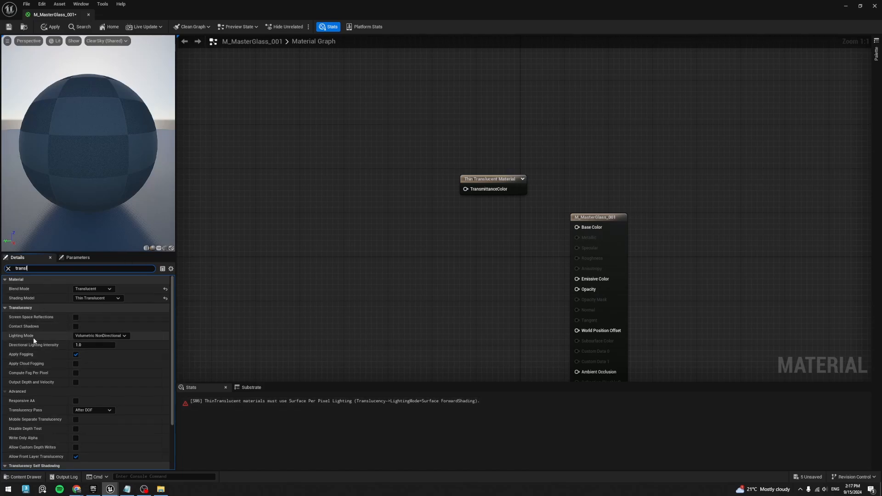
left_click(94, 336)
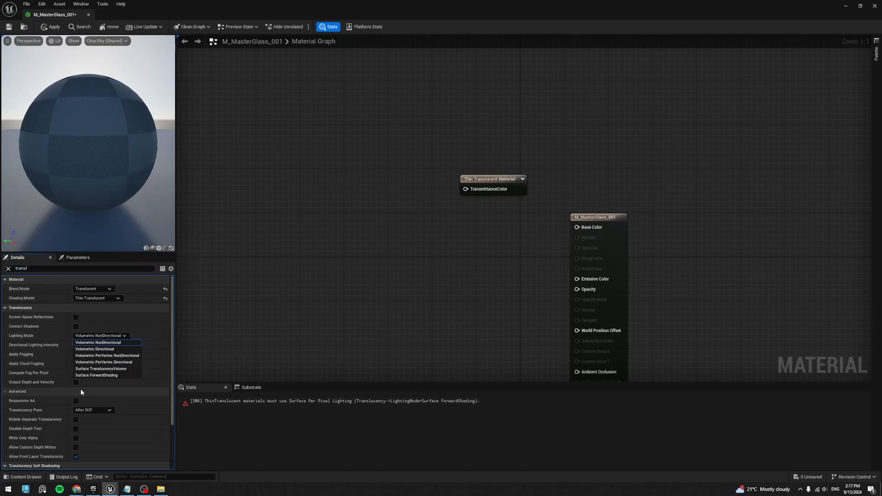
left_click(124, 376)
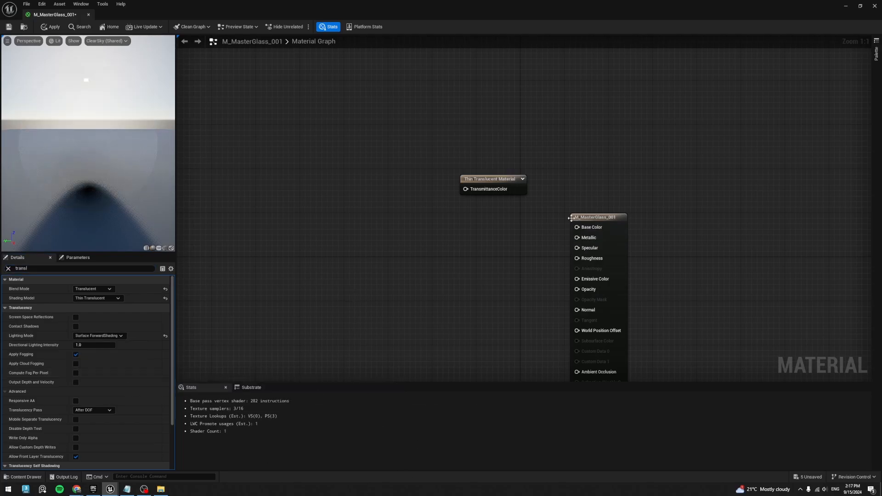
left_click_drag(513, 184, 552, 161)
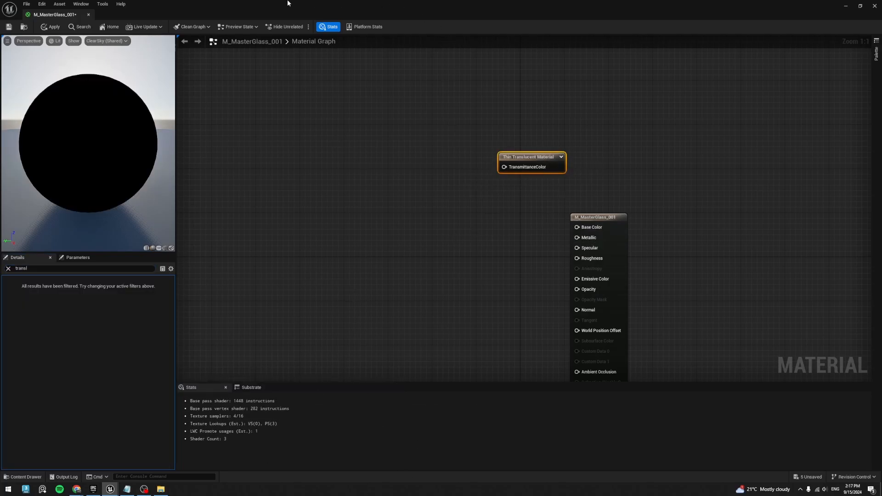
- Open M_MaterMaterial from the Master_Material folder in the same maximized editor window as M_MasterGlass_001
left_click_drag(288, 4, 412, 96)
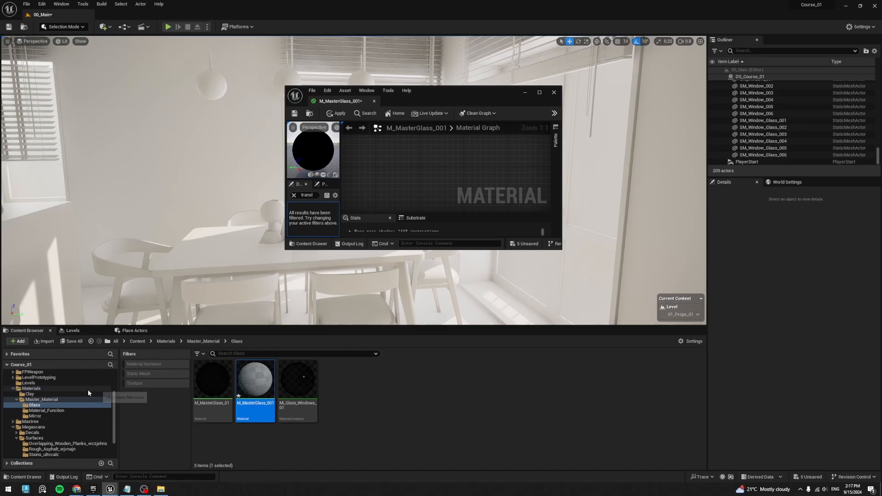
left_click(41, 399)
left_click(340, 381)
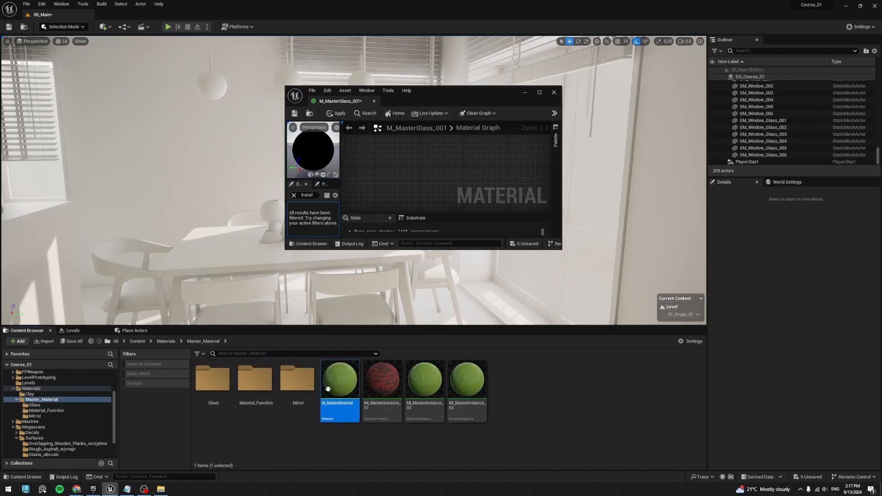
double_click(340, 381)
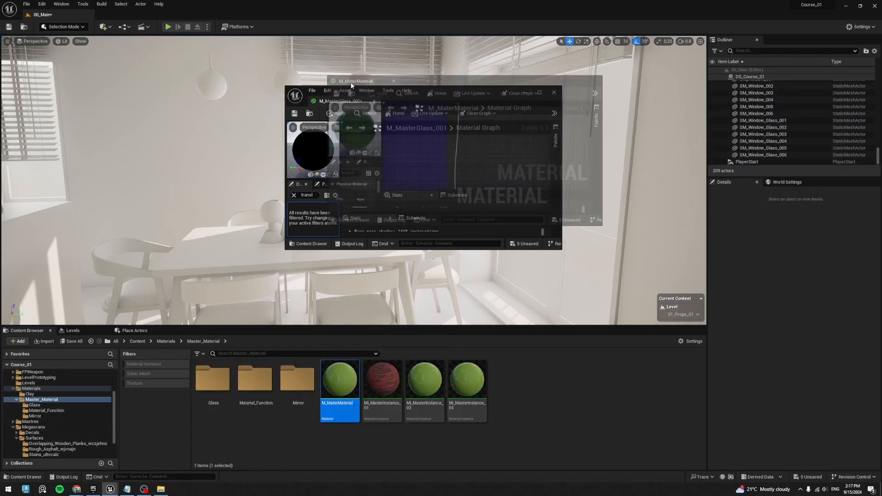
left_click(539, 92)
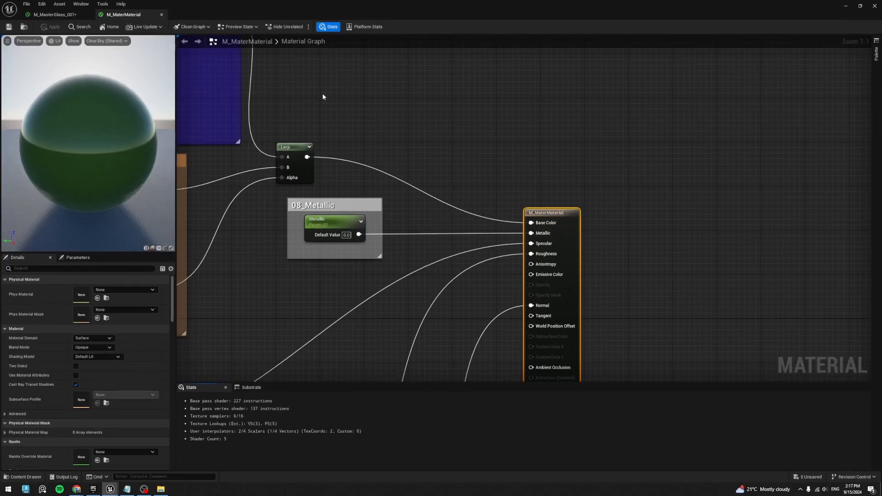
- Copy the UV_Dirt comment group with its nodes from M_MaterMaterial and paste it into the M_MasterGlass_001 graph, away from the result node
scroll(321, 92, "down", 6)
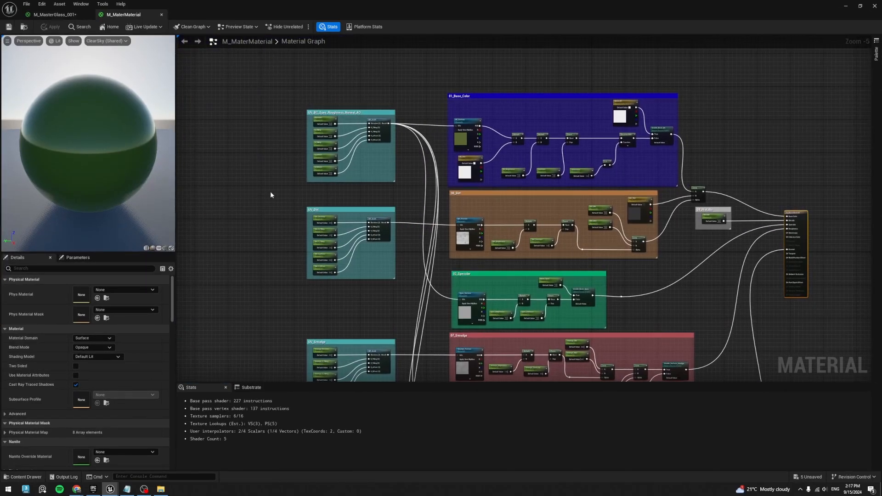
left_click_drag(271, 193, 399, 303)
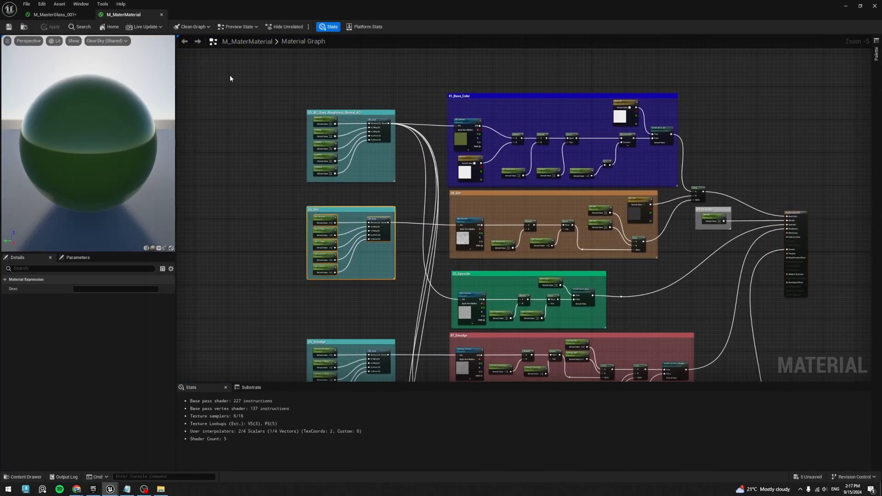
left_click(59, 15)
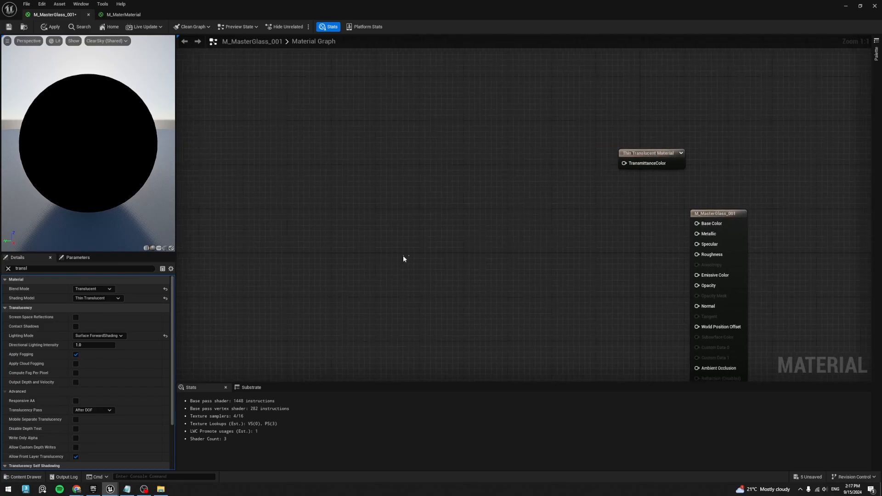
key("ctrl+v")
left_click_drag(454, 197, 191, 174)
right_click_drag(220, 150, 416, 150)
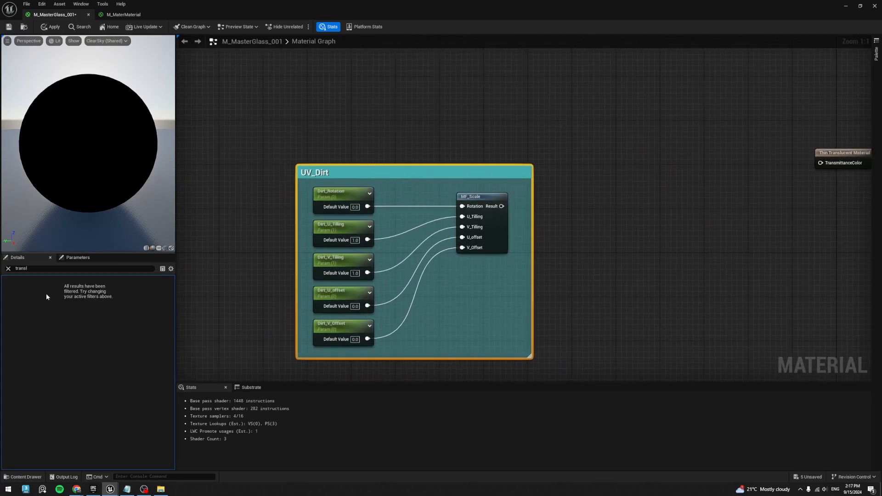
- Clear the details filter and rename the pasted UV_Dirt comment group as UV_Control
left_click(8, 268)
left_click(393, 192)
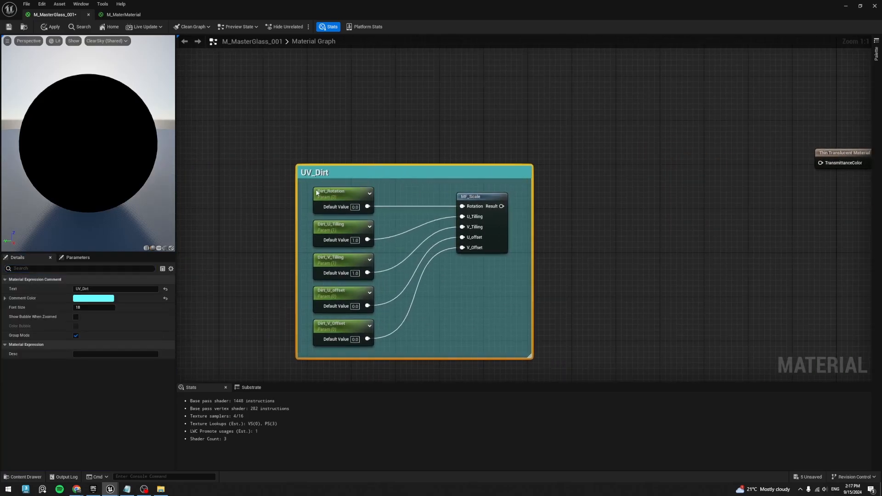
double_click(89, 289)
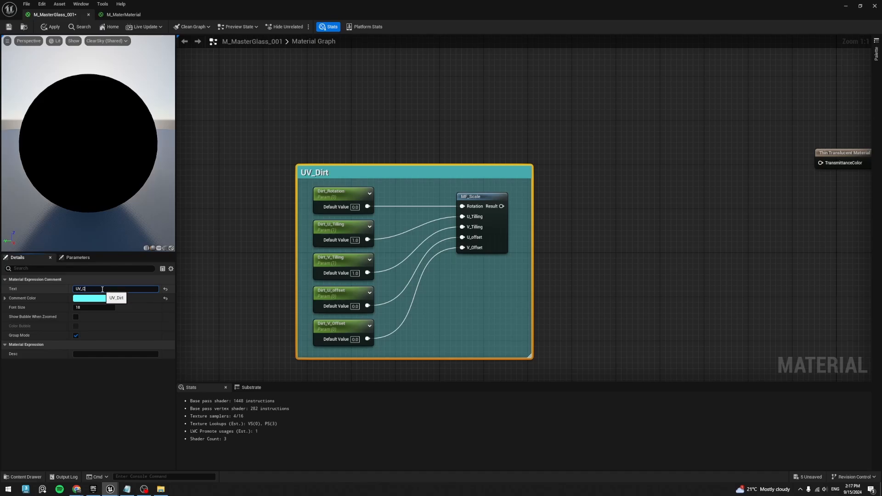
type("Control")
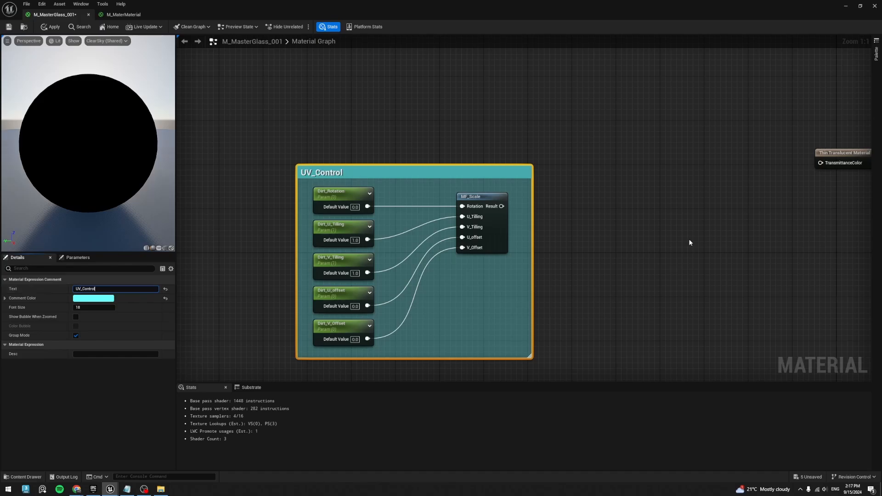
left_click(676, 243)
- Move the Thin Translucent Material node well above and to the right of the M_MasterGlass_001 result node
right_click_drag(706, 224, 477, 214)
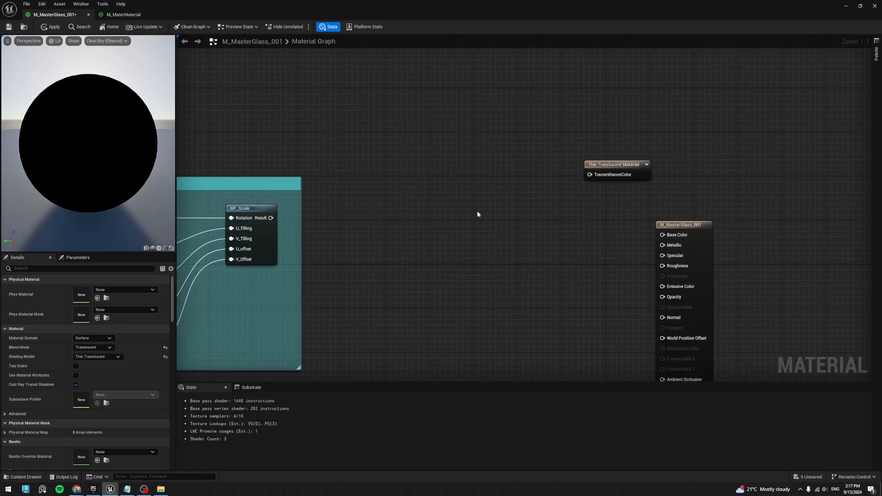
left_click_drag(636, 164, 695, 70)
right_click_drag(704, 146, 636, 197)
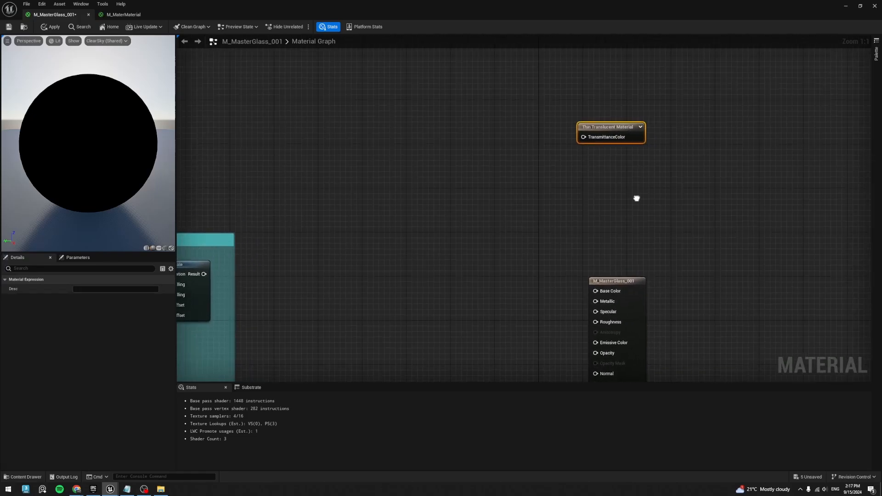
left_click_drag(613, 140, 685, 146)
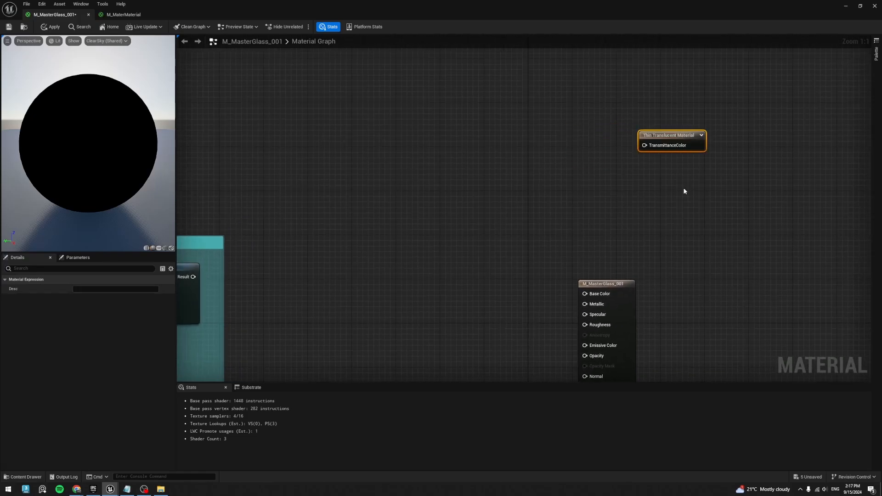
right_click_drag(645, 207, 695, 238)
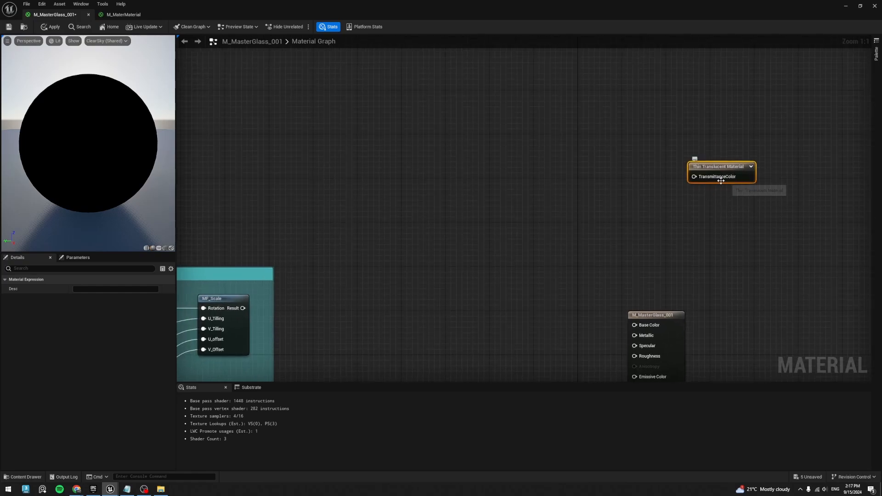
- Add a Constant3Vector node beside the Thin Translucent Material node and convert it to a parameter named TransmissionColor
right_click_drag(582, 182, 587, 189)
left_click(544, 174)
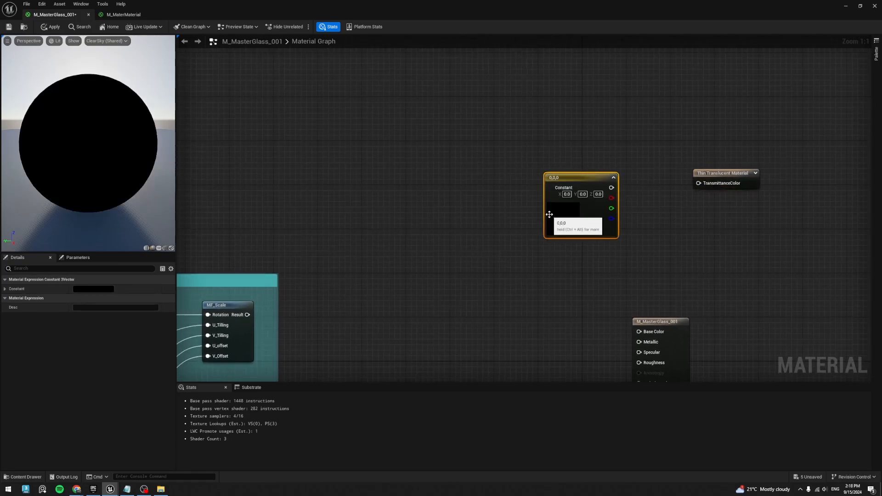
right_click(570, 177)
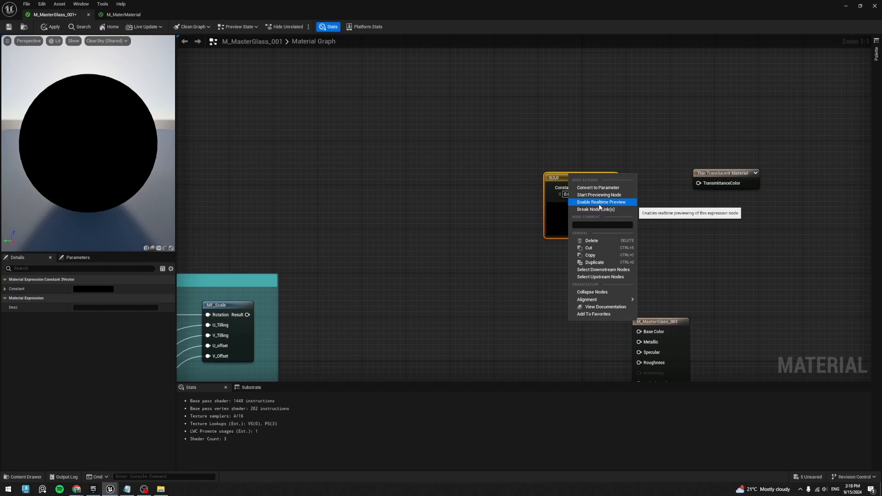
left_click(597, 187)
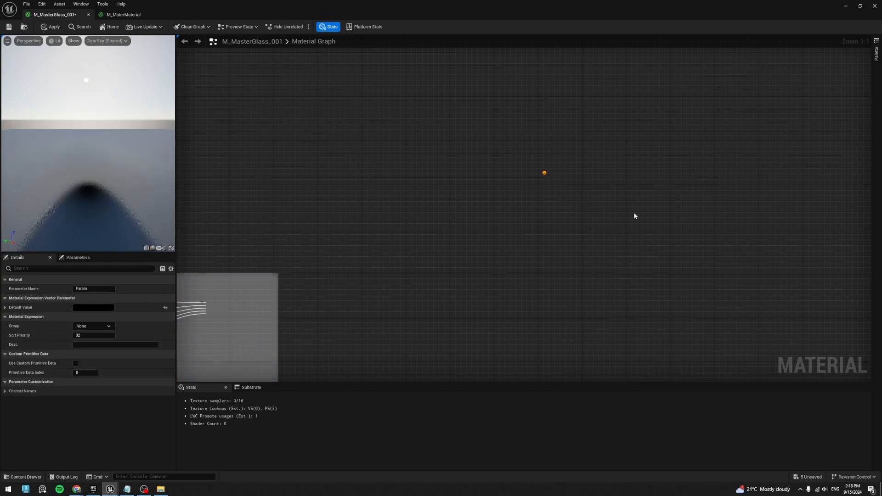
type("Trans")
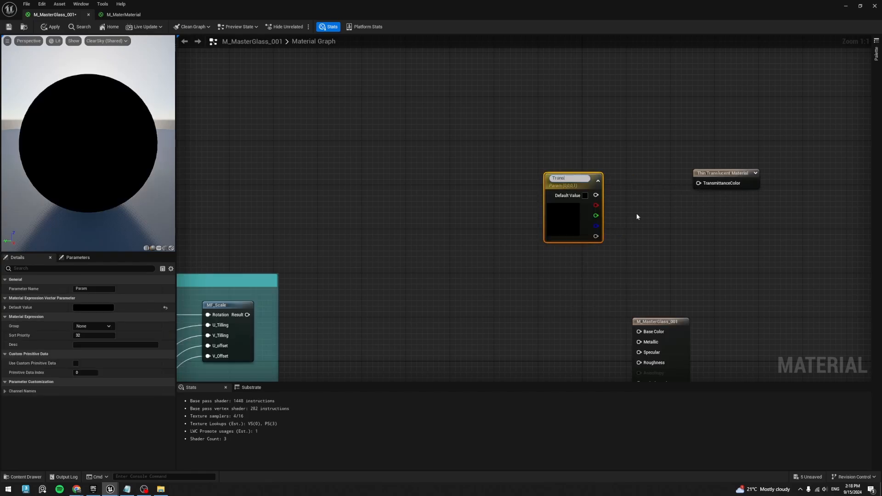
type("missionColor")
key("Return")
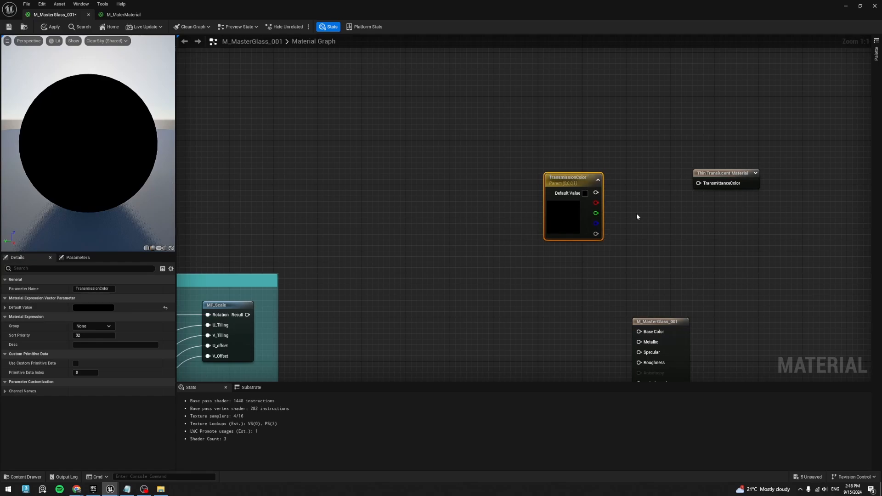
- Set the TransmissionColor parameter's default colour to a grey with a Value of 0.25
left_click(586, 194)
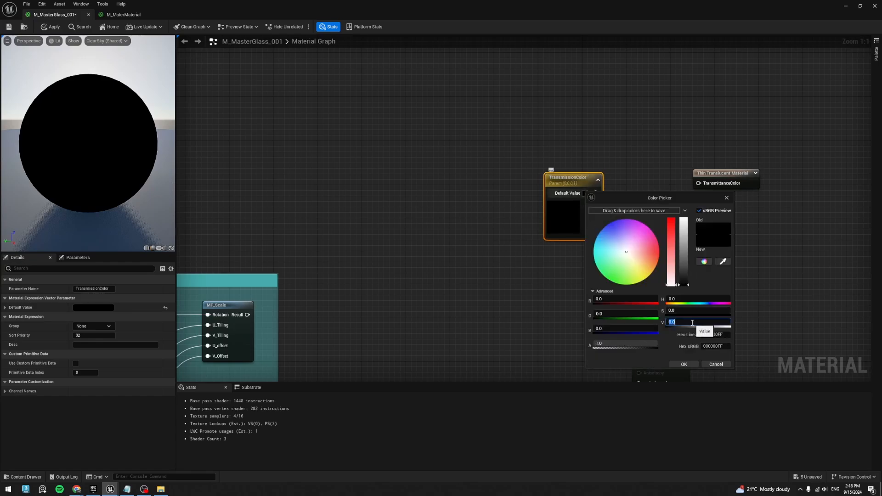
type(".25")
key("Return")
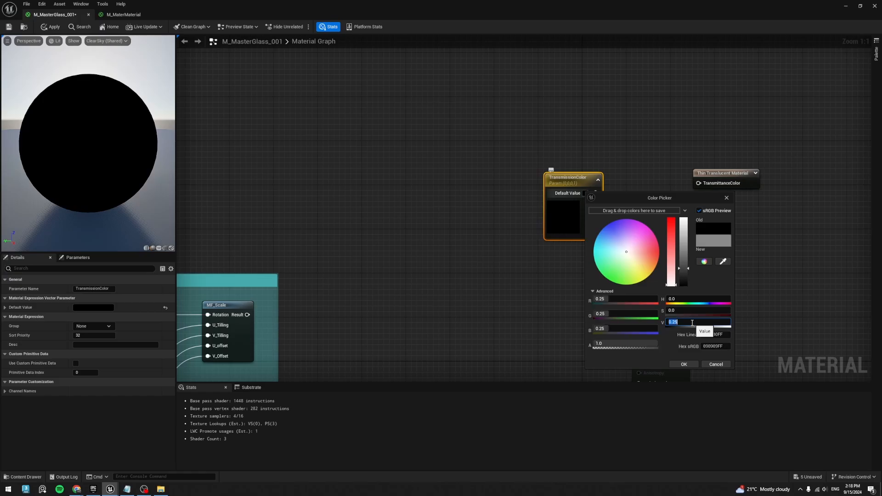
left_click(684, 364)
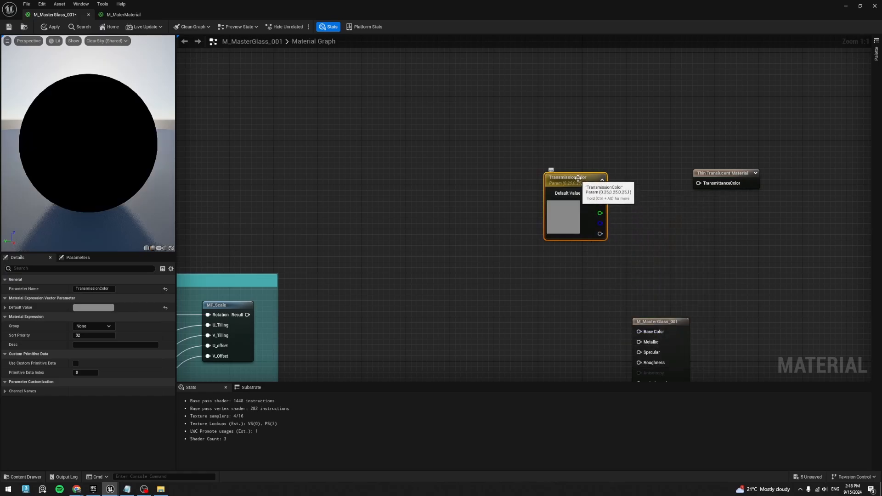
- Connect TransmissionColor to the TransmittanceColor input and place it directly beside the Thin Translucent Material node
left_click_drag(579, 179, 578, 137)
right_click_drag(618, 126, 528, 124)
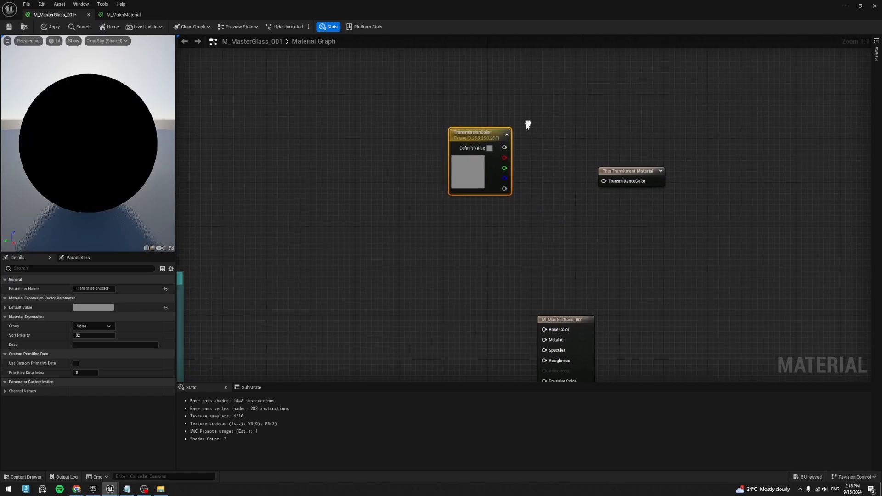
left_click_drag(504, 148, 607, 184)
left_click_drag(478, 134, 548, 162)
- Add a Texture Sample node next to the UV_Control group and convert it to a parameter named T_Texture
right_click_drag(352, 266, 506, 225)
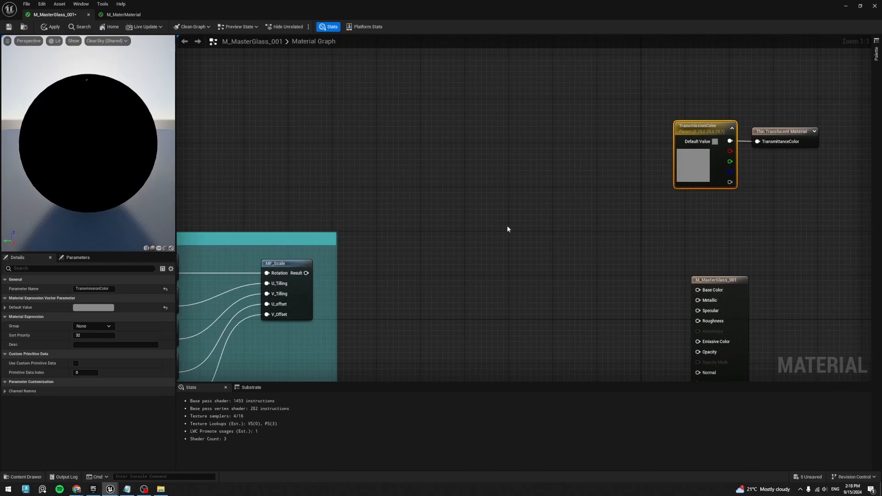
right_click_drag(337, 371, 453, 304)
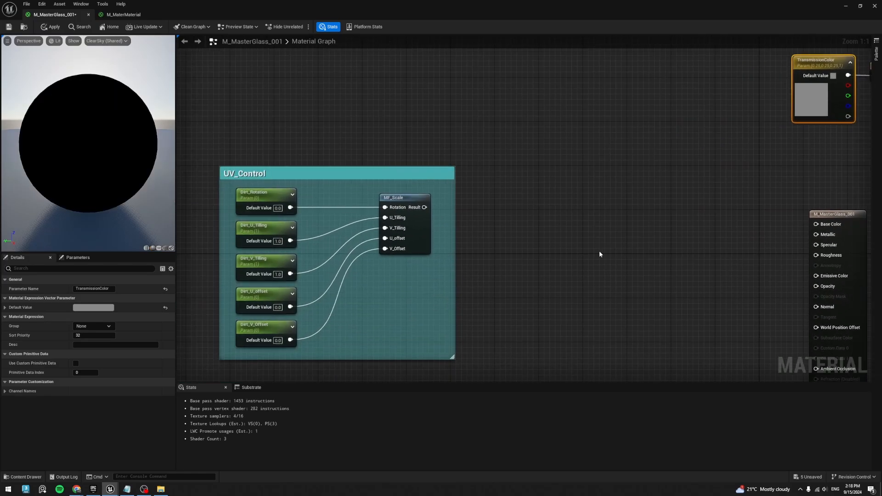
right_click_drag(594, 207, 512, 210)
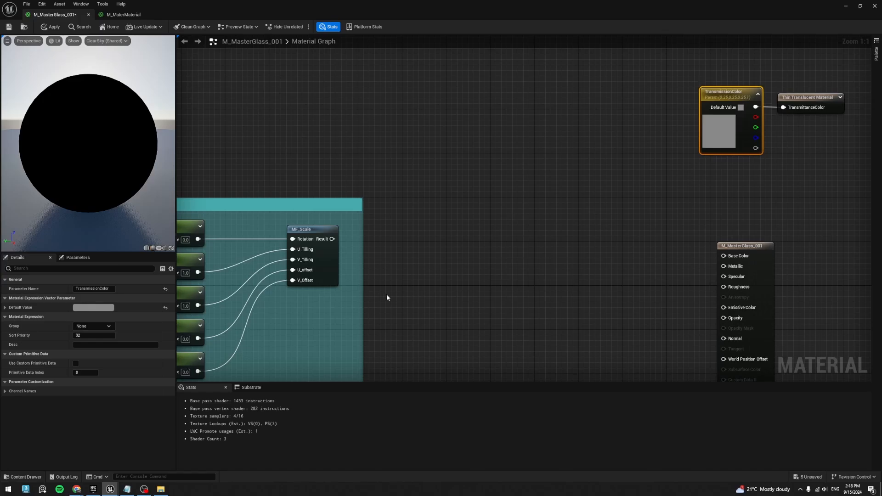
right_click_drag(387, 298, 507, 257)
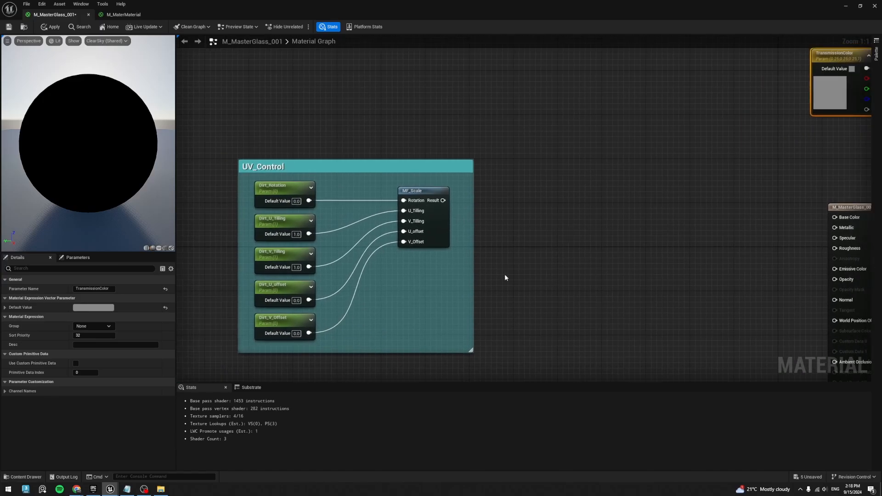
left_click(537, 262)
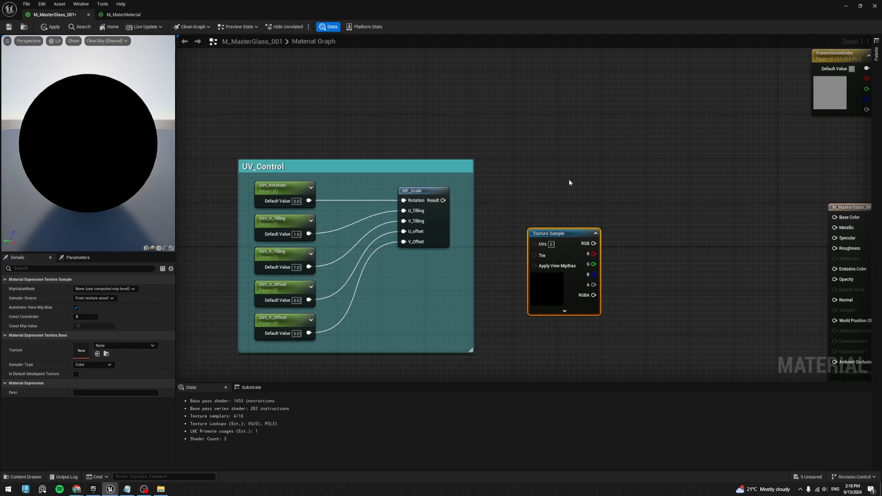
right_click(569, 233)
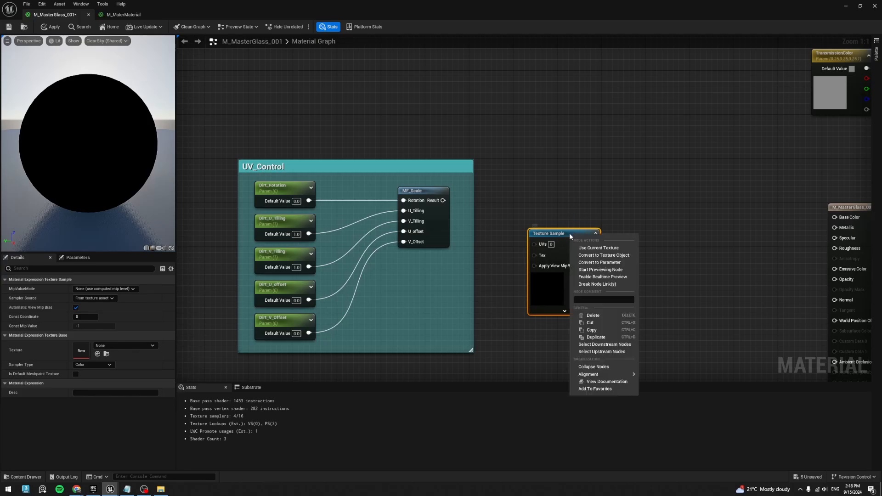
left_click(610, 263)
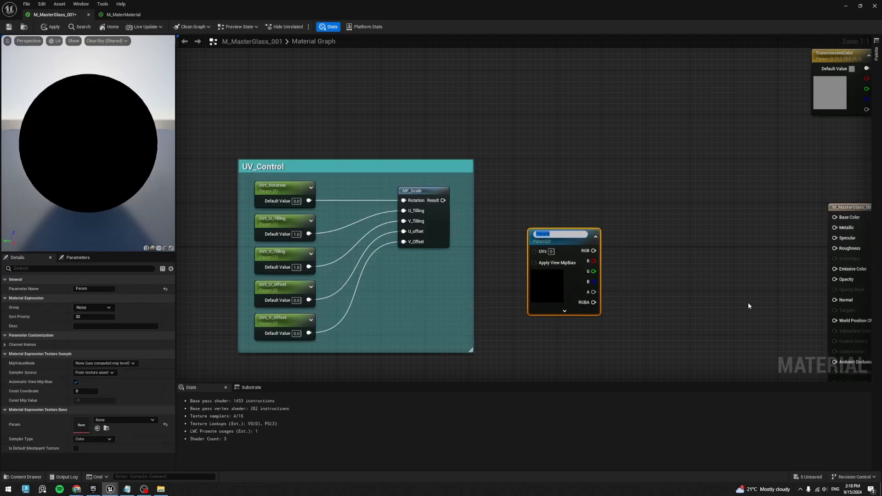
type("T_Texture")
key("Return")
left_click_drag(567, 237, 536, 218)
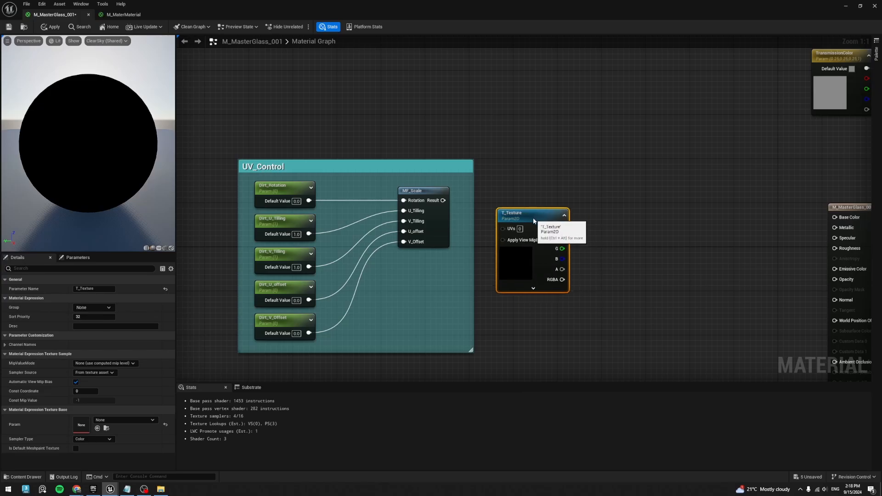
- Move the M_MasterGlass_001 result node up to sit just below the TransmissionColor node
right_click_drag(652, 134, 528, 168)
left_click_drag(748, 242, 737, 165)
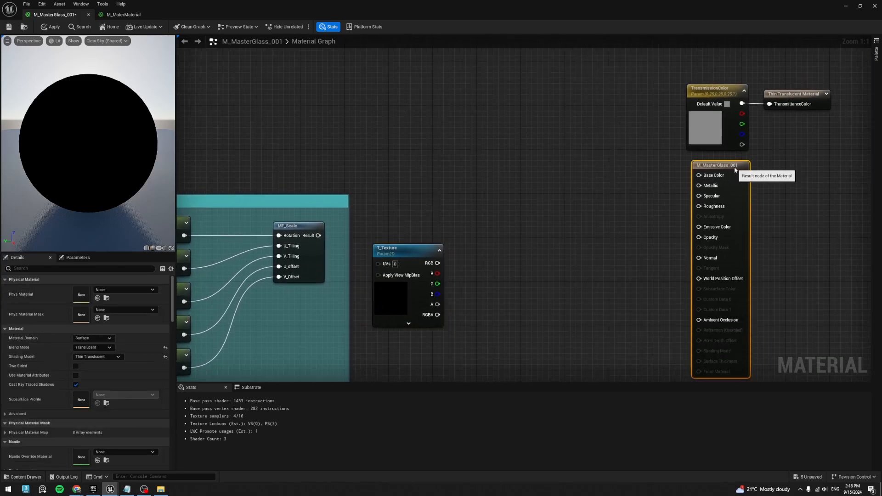
right_click_drag(632, 205, 642, 255)
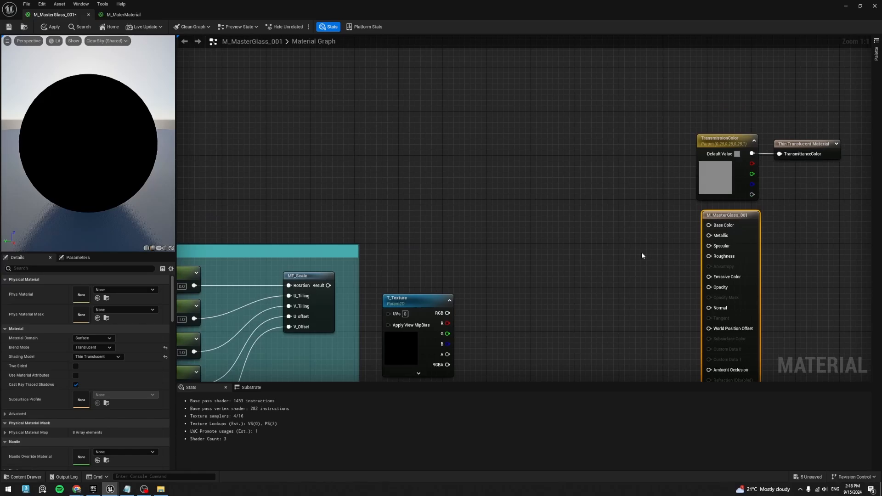
- Add a Constant3Vector converted to a parameter named Color, and connect it to the result node's Base Color input
right_click_drag(512, 189, 545, 243)
left_click(514, 186)
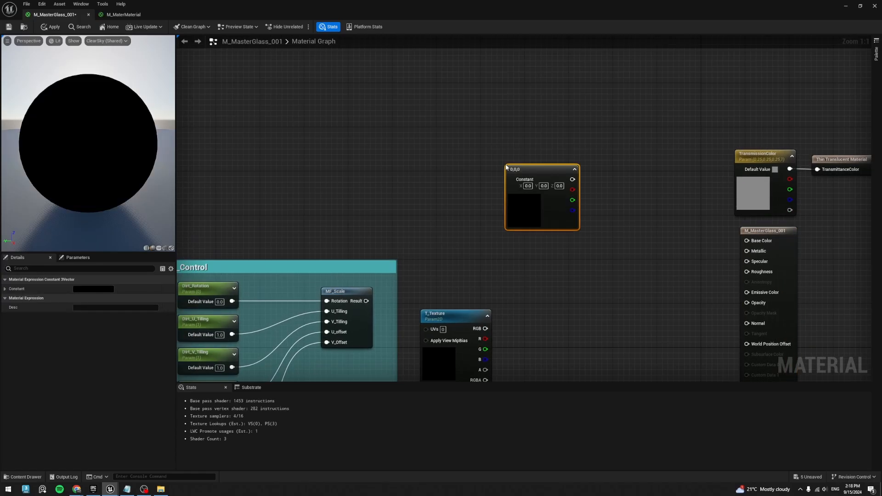
right_click(531, 171)
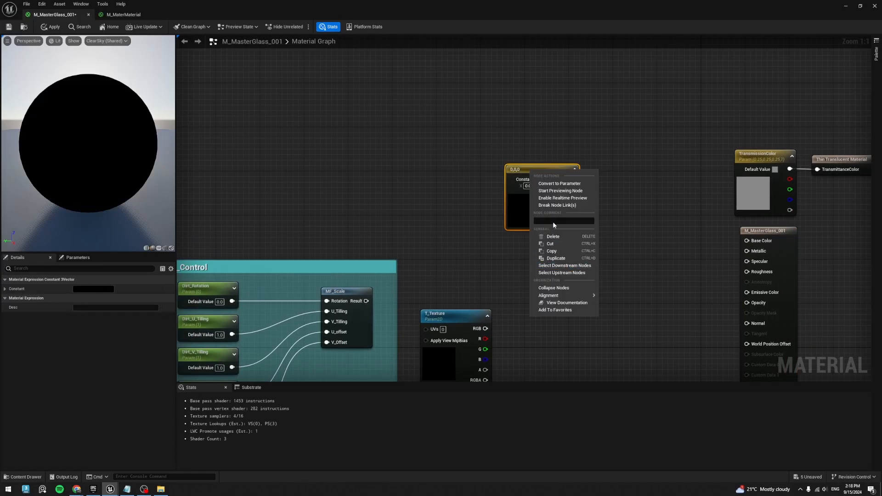
left_click(559, 183)
type("Color")
key("Return")
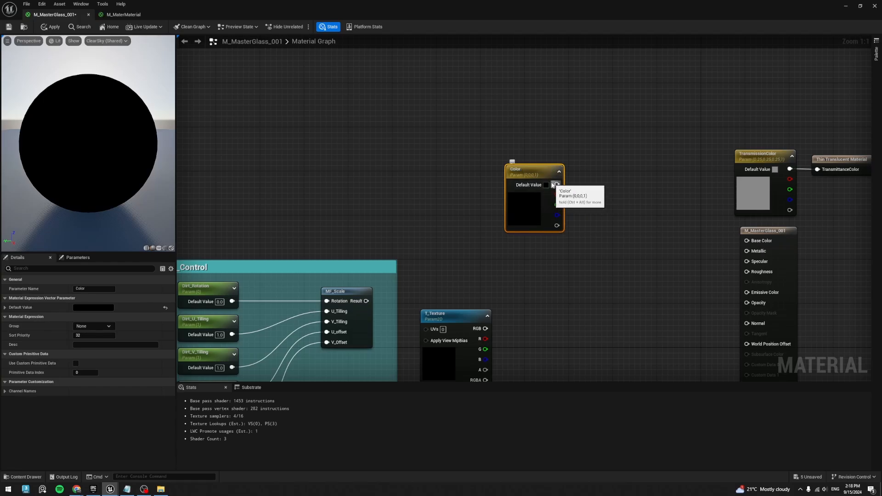
left_click_drag(557, 185, 746, 240)
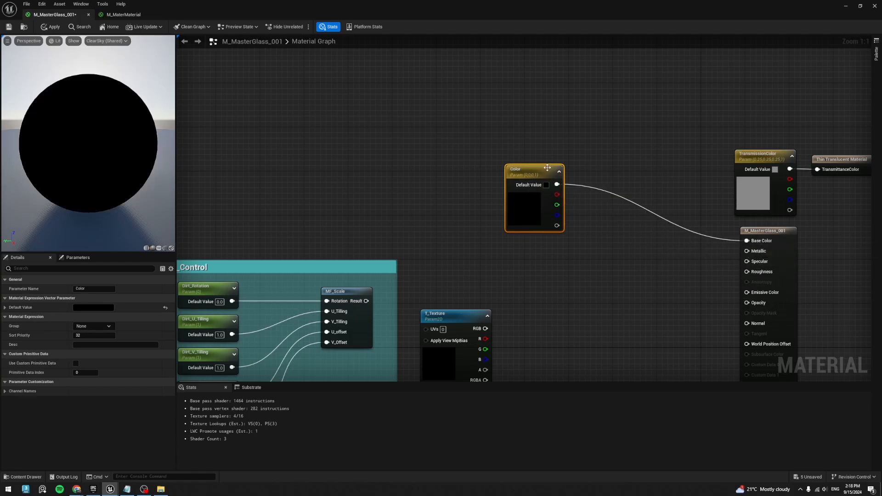
left_click_drag(547, 168, 621, 152)
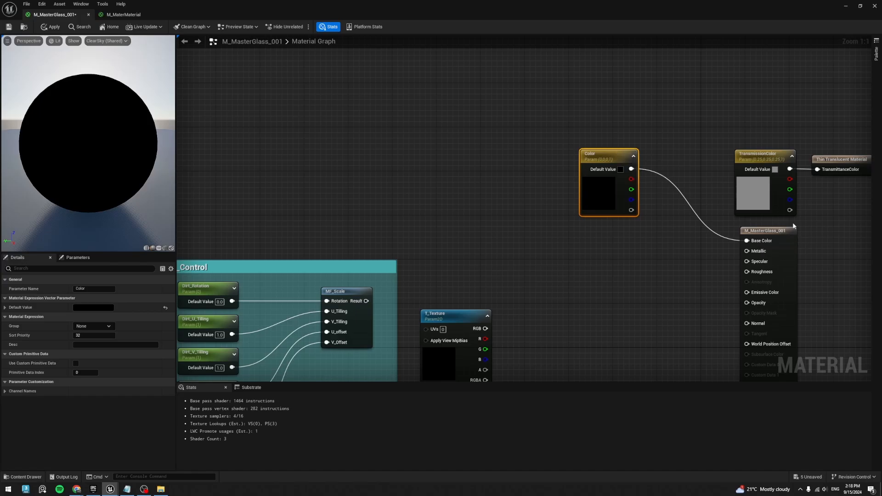
- Set the TransmissionColor parameter's default colour to a brightness value of 0.85
left_click(781, 183)
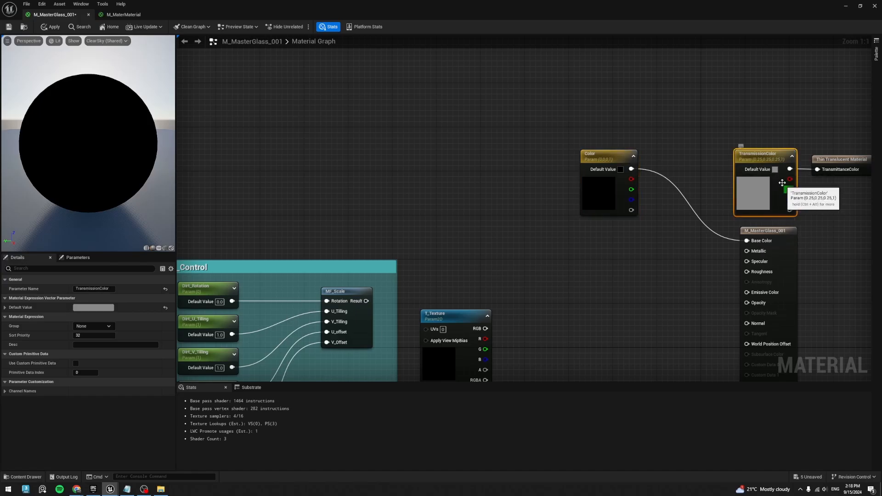
double_click(782, 183)
left_click(737, 303)
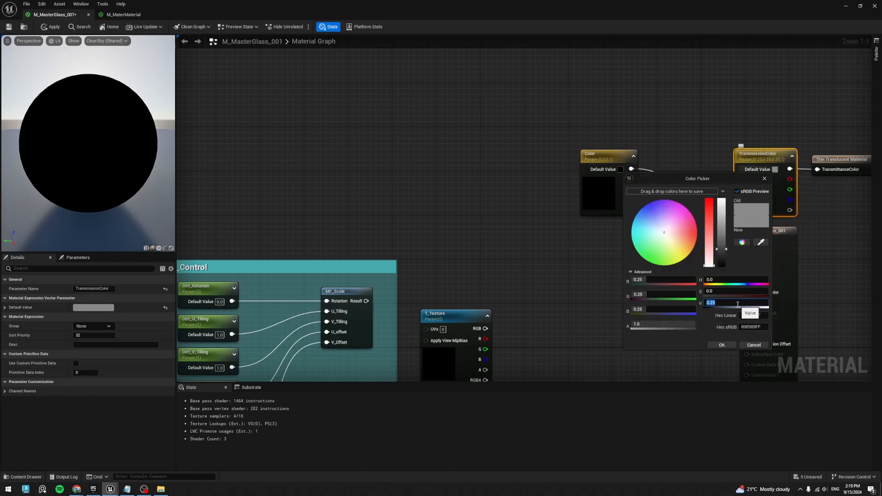
type("0.85")
key("Return")
left_click(721, 345)
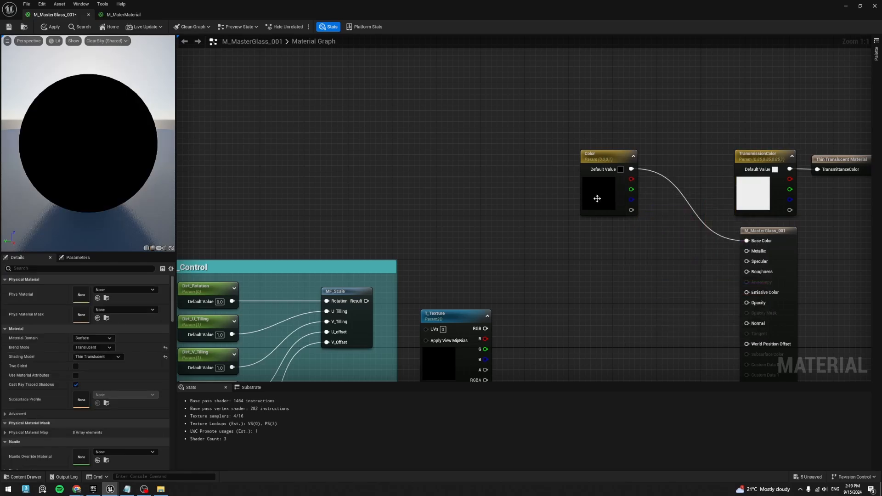
- Connect the MF_Scale result to the UVs input of T_Texture, lining the texture node up beside the UV_Control group
scroll(593, 212, "down", 2)
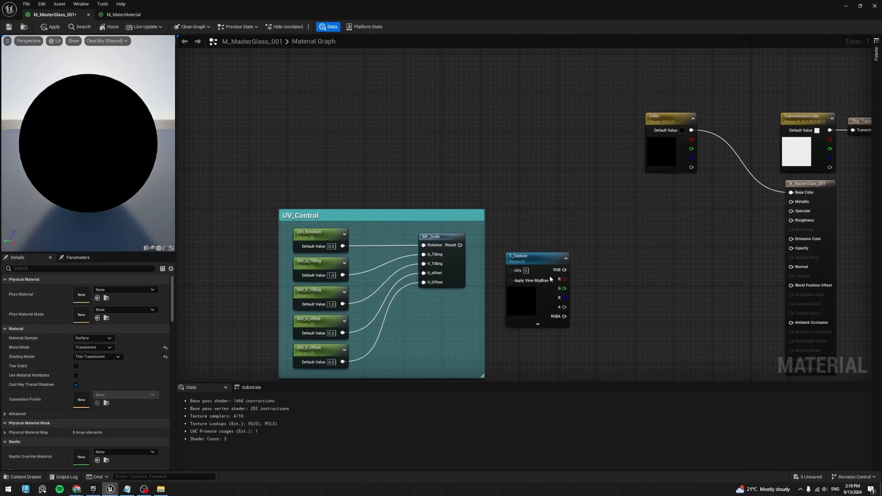
scroll(551, 279, "up", 1)
left_click_drag(450, 239, 523, 230)
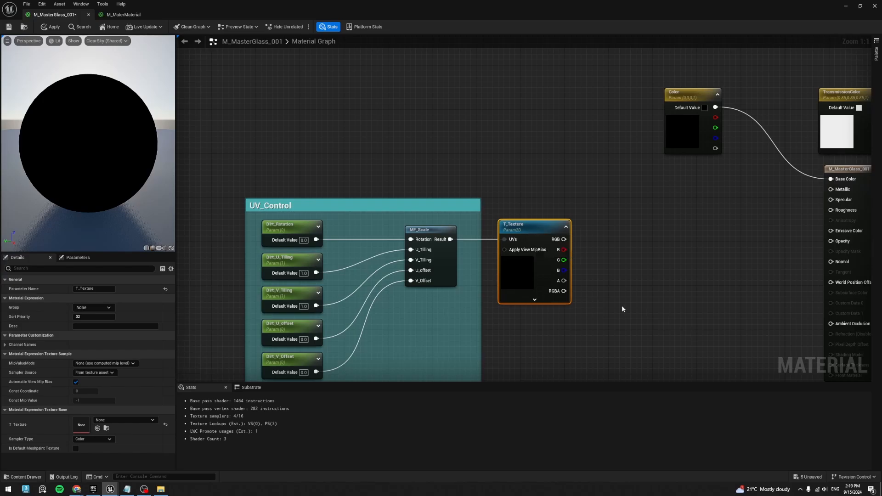
- Add a Lerp node in the space between T_Texture and the material result node
right_click(617, 292)
type("lerp")
key("Return")
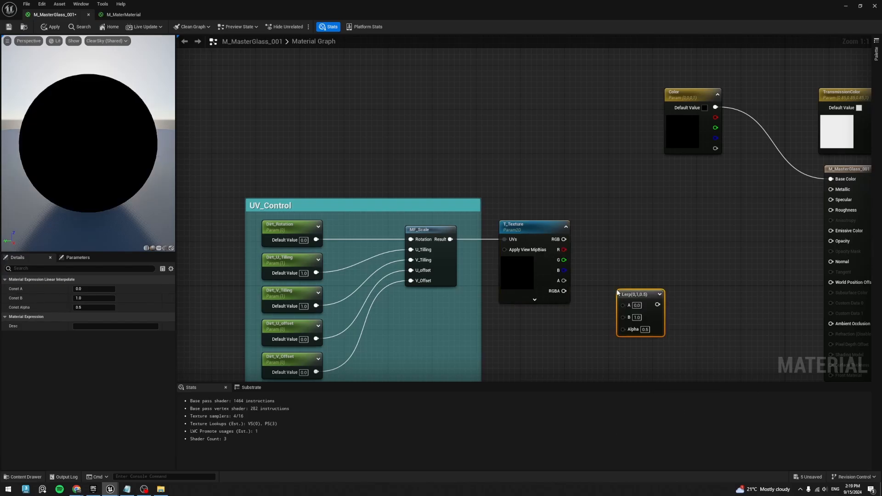
- Add two scalar parameters above T_Texture, name the second one Roughness_Max and place it above the first
right_click_drag(564, 194, 575, 217)
key("s")
left_click(549, 202)
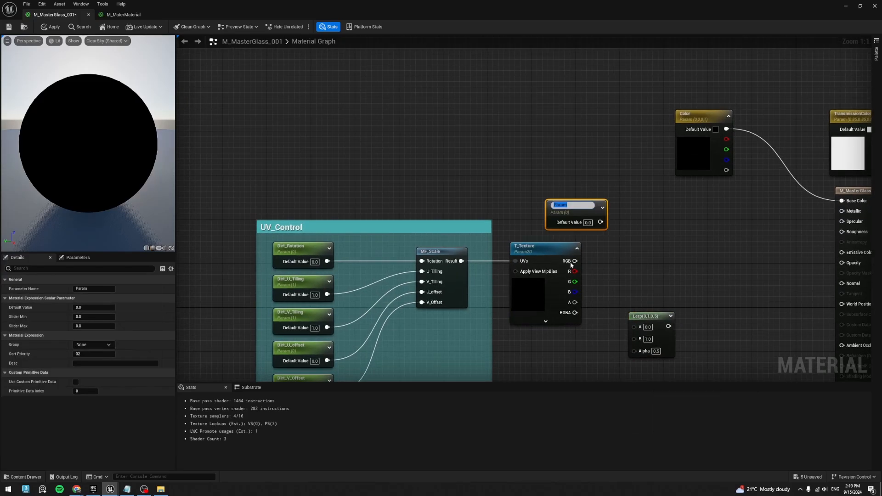
type("s")
left_click(535, 165)
key("s")
left_click(533, 181)
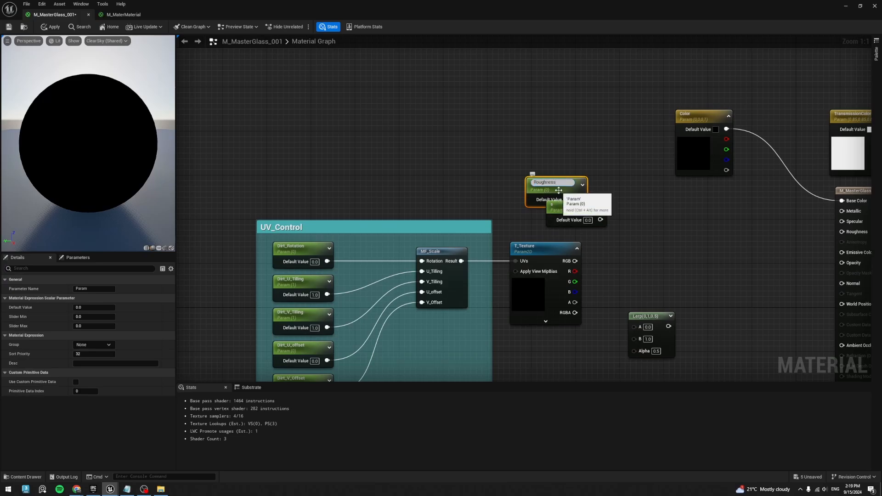
type("Roughness_Max")
key("Return")
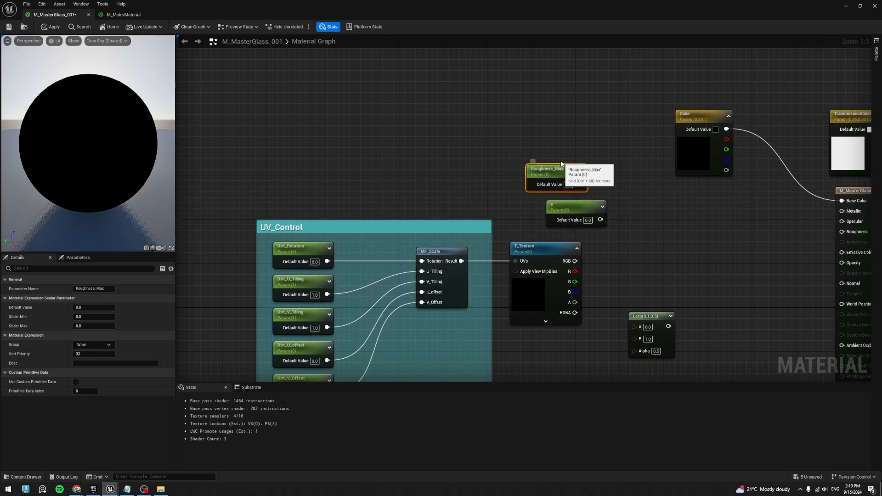
left_click_drag(558, 190, 560, 144)
- Rename the other new scalar parameter as Roughness_Min and align it directly below Roughness_Max
left_click(574, 208)
left_click(93, 289)
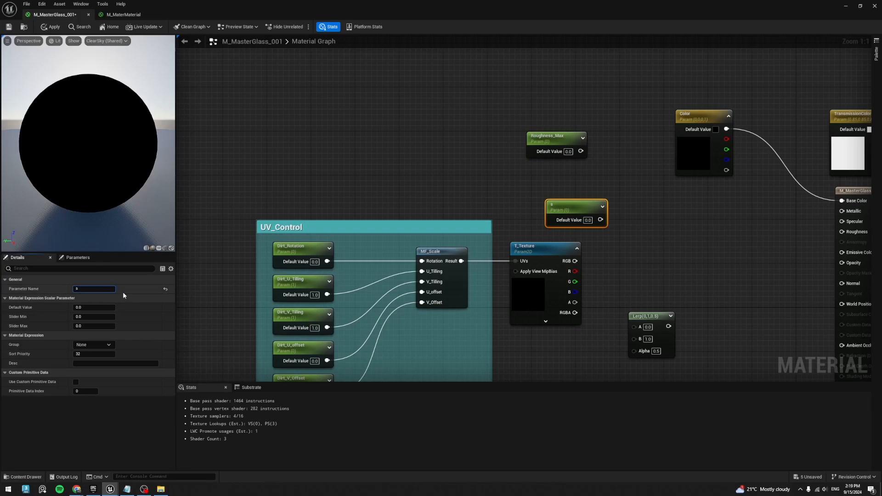
type("Roughness_Min")
key("Return")
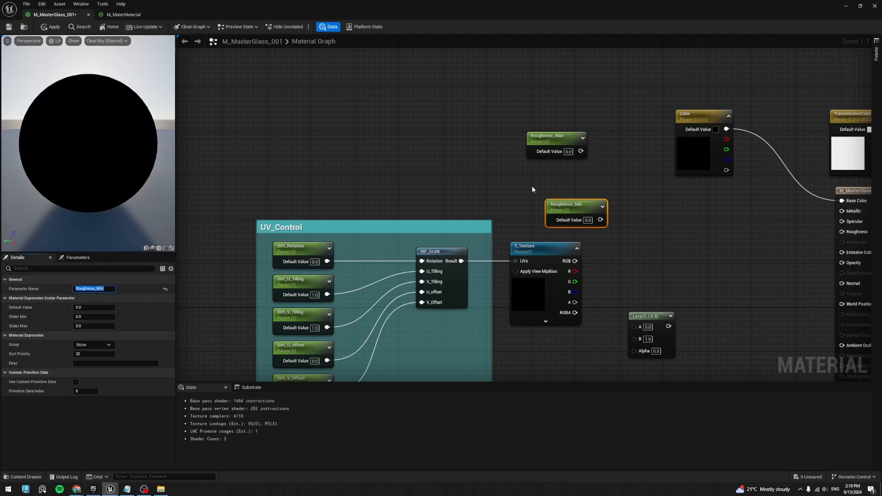
left_click_drag(573, 207, 553, 184)
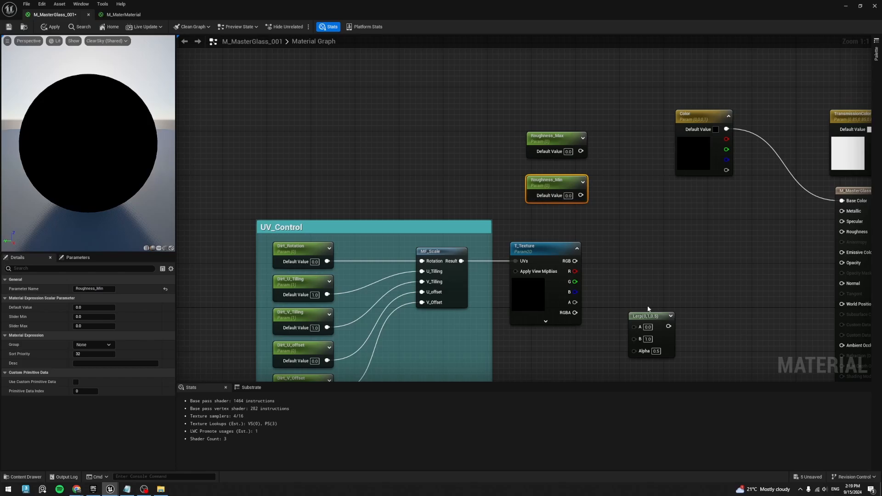
- Move the Lerp beside T_Texture and connect Roughness_Max to A, Roughness_Min to B and the texture's R channel to Alpha
left_click_drag(650, 316, 642, 236)
right_click_drag(683, 317, 631, 324)
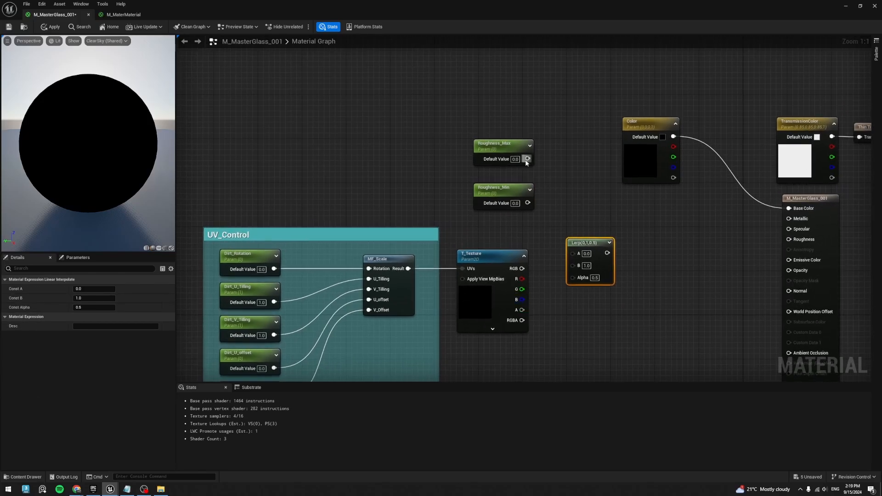
left_click_drag(527, 158, 591, 256)
left_click_drag(527, 202, 572, 265)
left_click(505, 187)
left_click_drag(527, 203, 579, 264)
left_click_drag(522, 279, 578, 274)
- Stack both roughness parameters just above T_Texture and connect the Lerp output to the material's Roughness input
left_click_drag(511, 196, 511, 229)
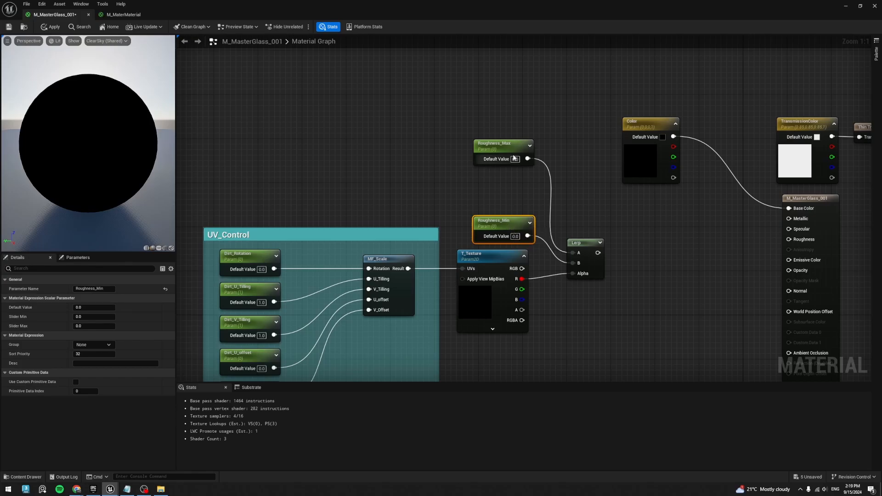
left_click_drag(510, 153, 511, 191)
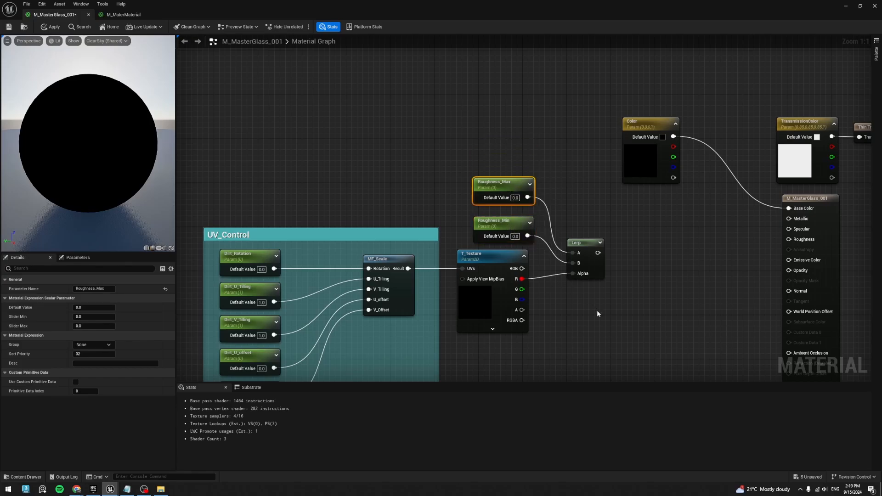
left_click_drag(597, 253, 799, 240)
right_click_drag(749, 239, 669, 268)
right_click_drag(616, 346, 639, 259)
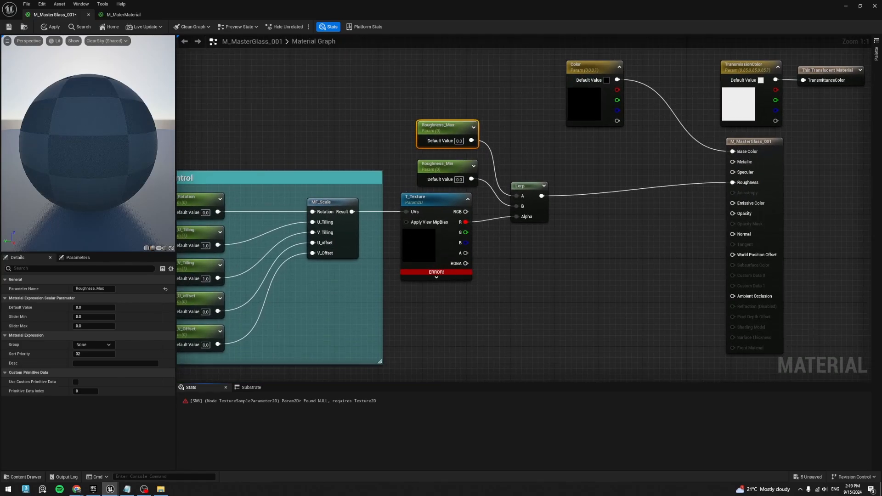
- Add a scalar parameter named Specular with a default of 0.5 and connect it to the material's Specular input
left_click(676, 160)
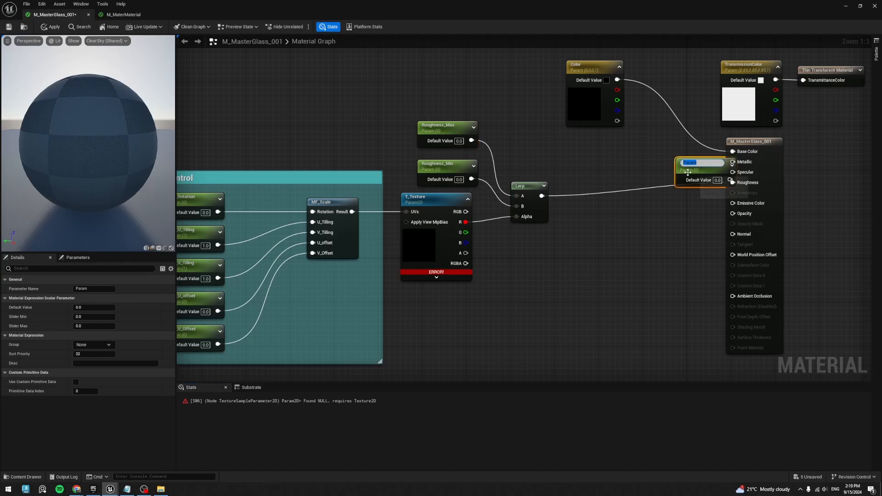
type("Specular")
key("Return")
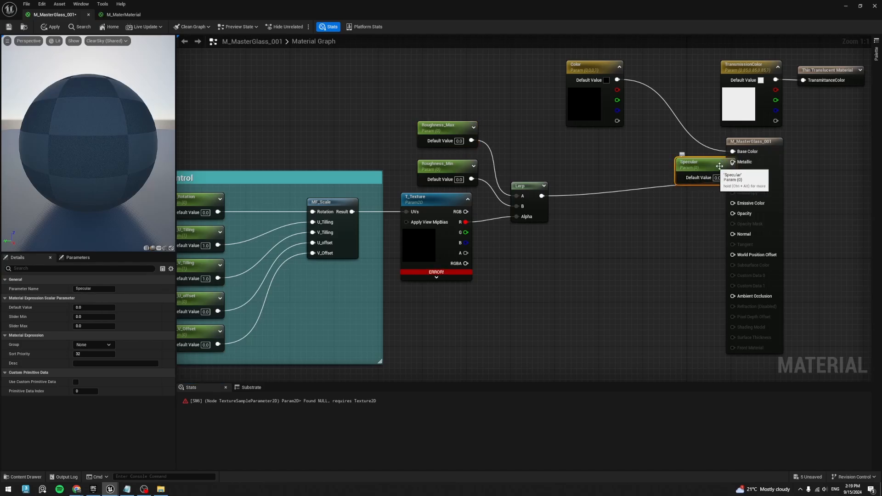
left_click_drag(688, 172, 584, 179)
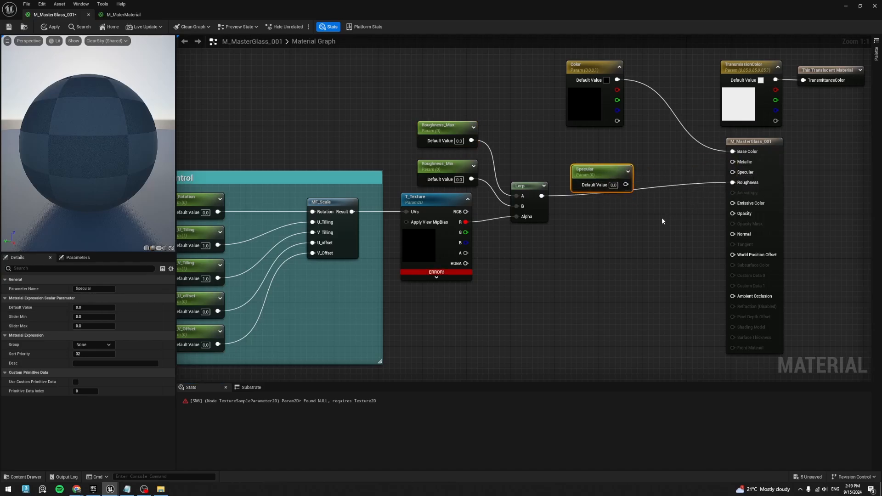
left_click(613, 184)
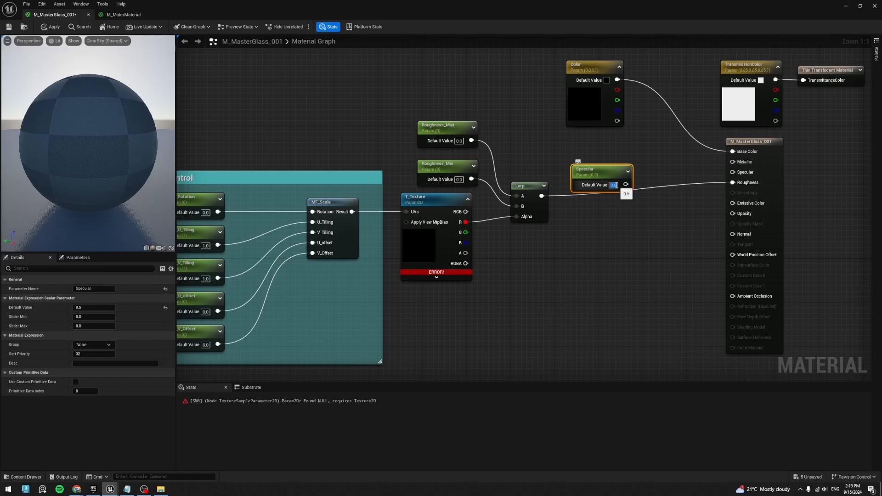
type("0.5")
left_click_drag(626, 184, 744, 173)
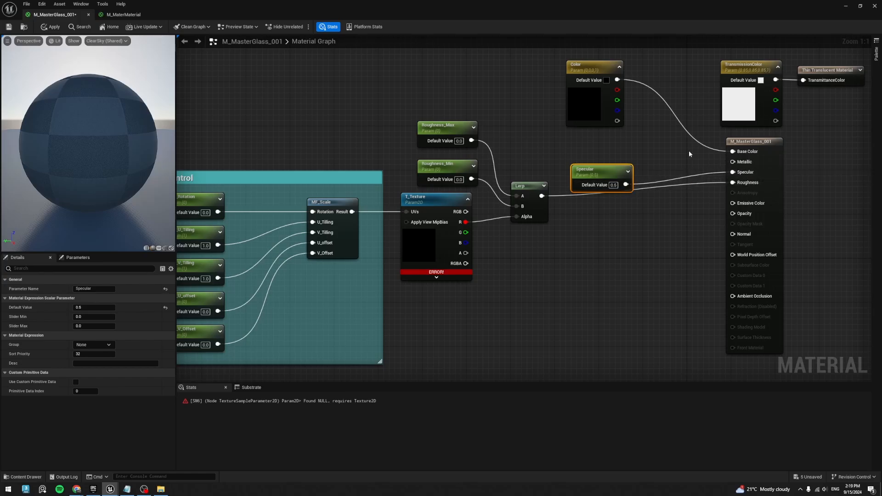
- Promote the Metallic input to a parameter, place it above Specular and shift both nodes up closer to Color
right_click_drag(689, 152, 678, 200)
left_click_drag(573, 114, 574, 94)
right_click(735, 211)
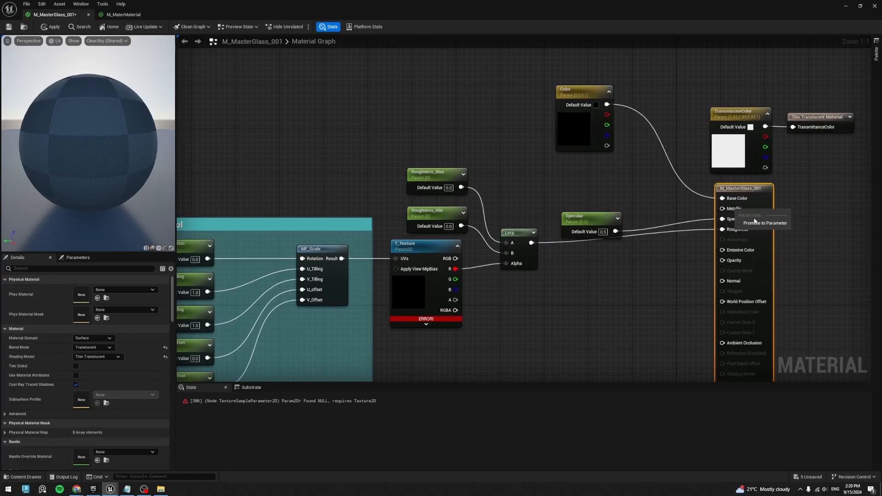
left_click(758, 223)
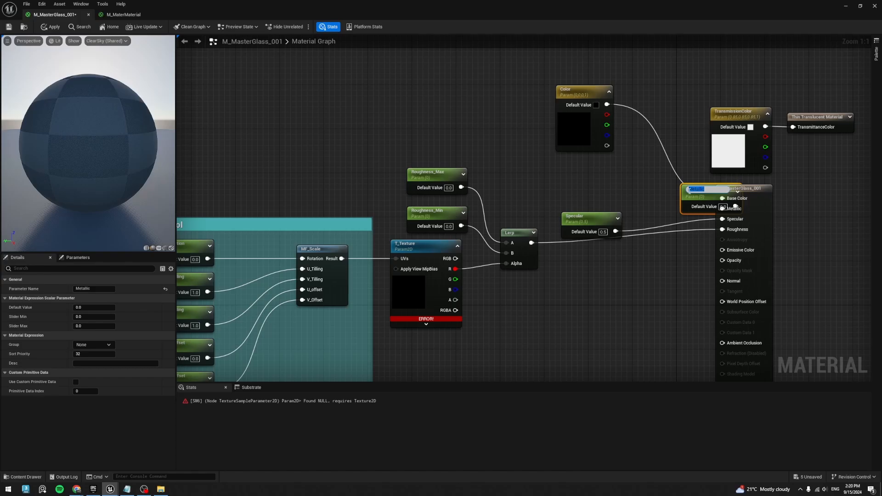
key("Return")
left_click_drag(696, 195, 578, 193)
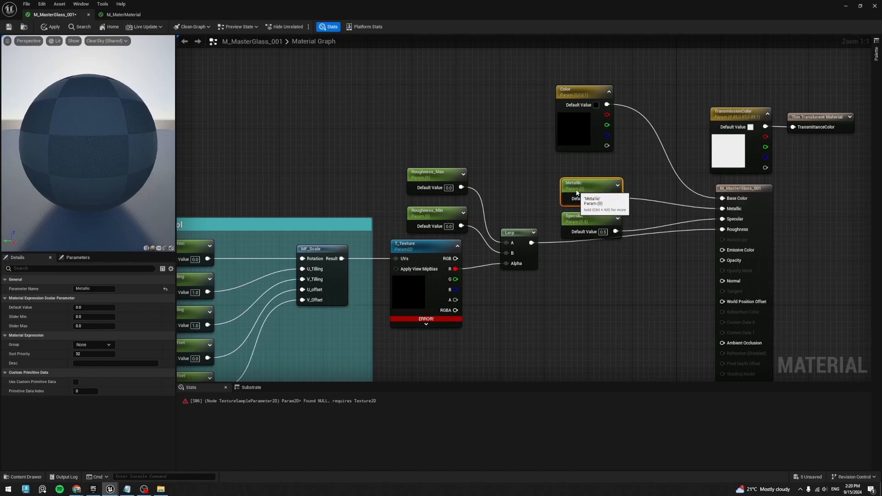
left_click_drag(603, 266, 591, 193)
left_click_drag(593, 193, 588, 177)
- Move the UV_Control group, T_Texture, both roughness parameters and the Lerp together, farther from the Metallic and Specular nodes
scroll(589, 177, "down", 8)
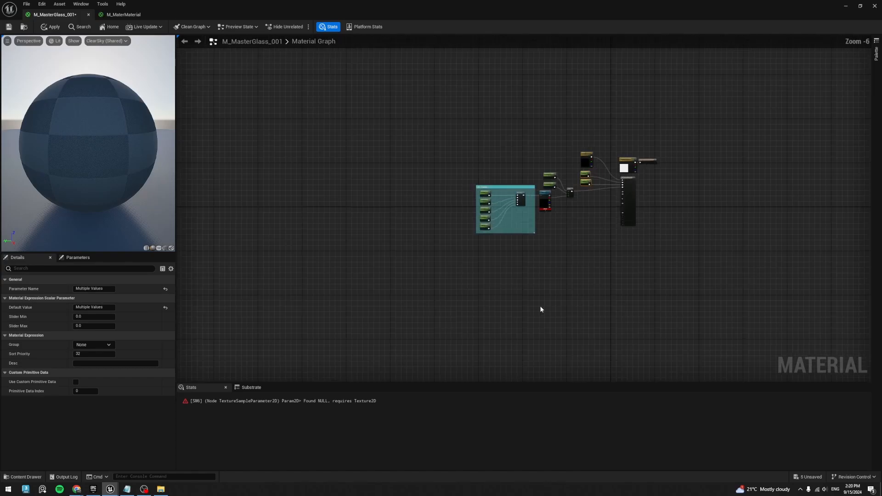
scroll(581, 207, "up", 4)
left_click_drag(570, 251, 434, 88)
left_click_drag(603, 231, 383, 119)
left_click_drag(378, 84, 584, 248)
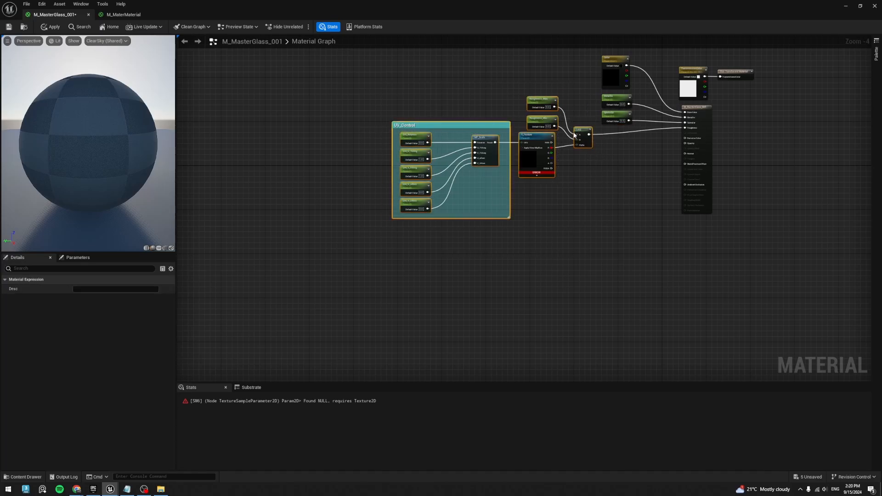
left_click_drag(582, 128, 563, 137)
left_click(737, 151)
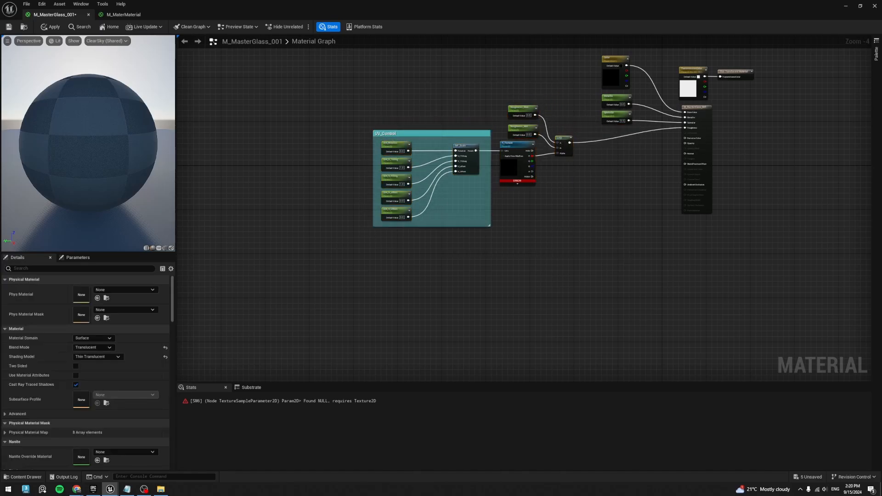
- Promote the Opacity input to a parameter, place it below the Lerp and set its default value to 0.5
scroll(658, 195, "up", 4)
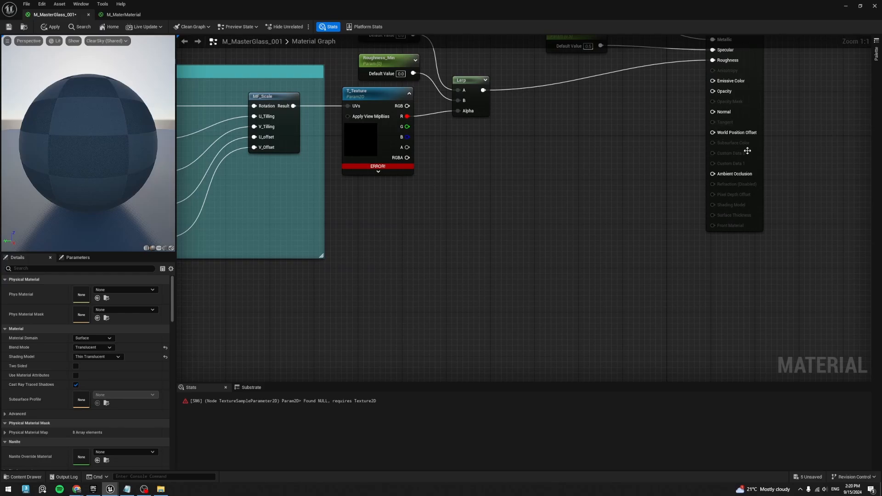
right_click_drag(480, 183, 611, 186)
right_click(847, 95)
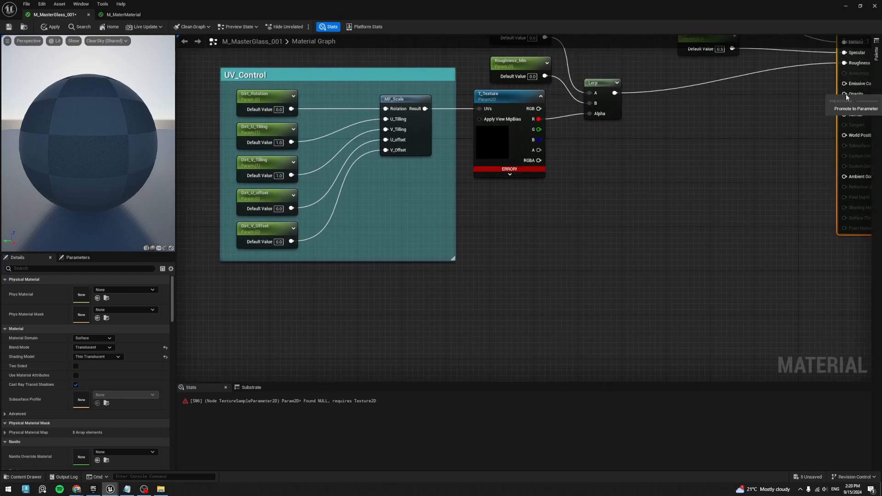
left_click(852, 111)
right_click_drag(810, 105, 784, 141)
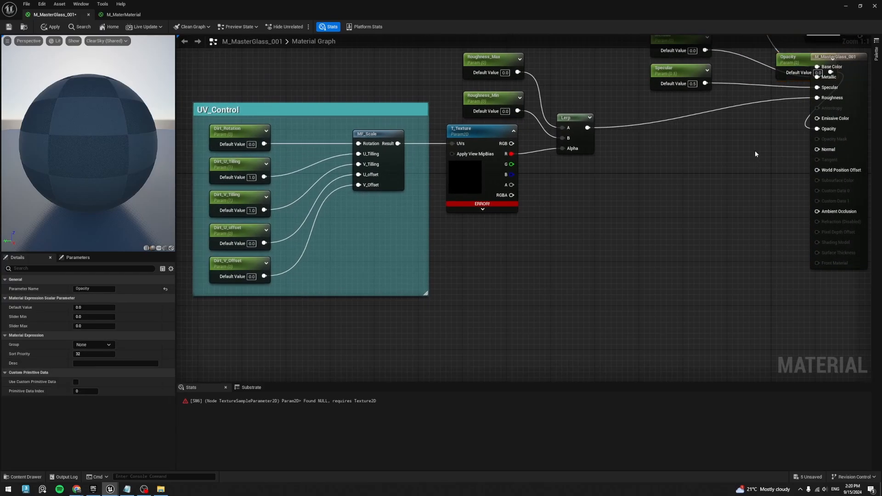
left_click_drag(808, 75, 603, 233)
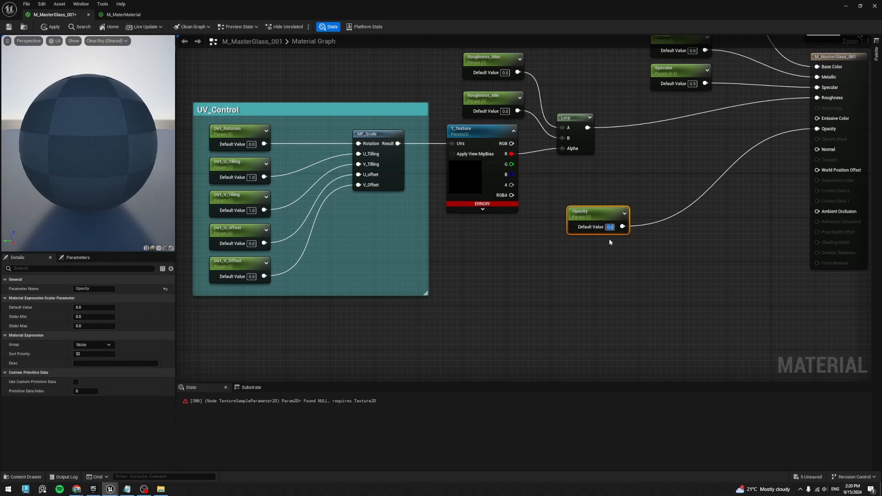
type("0.5")
key("Return")
left_click(613, 263)
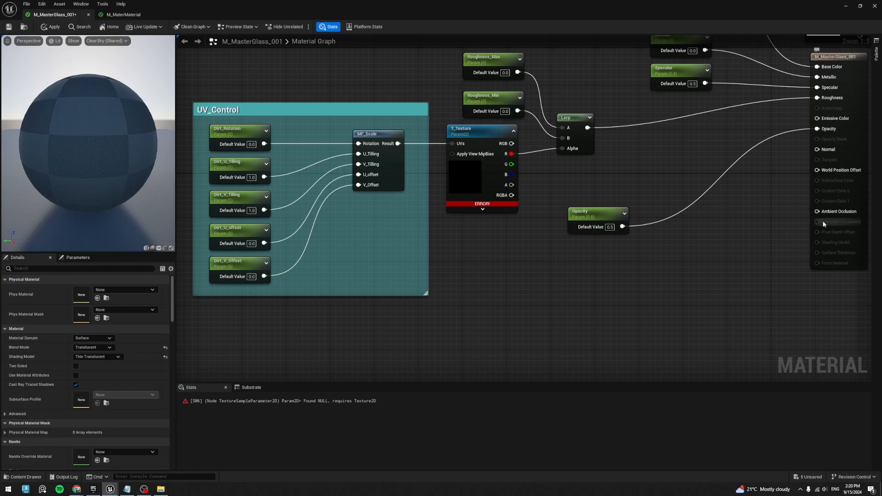
- Find the refraction settings in the material's details and set Refraction Method to Index Of Refraction
right_click_drag(821, 236, 782, 233)
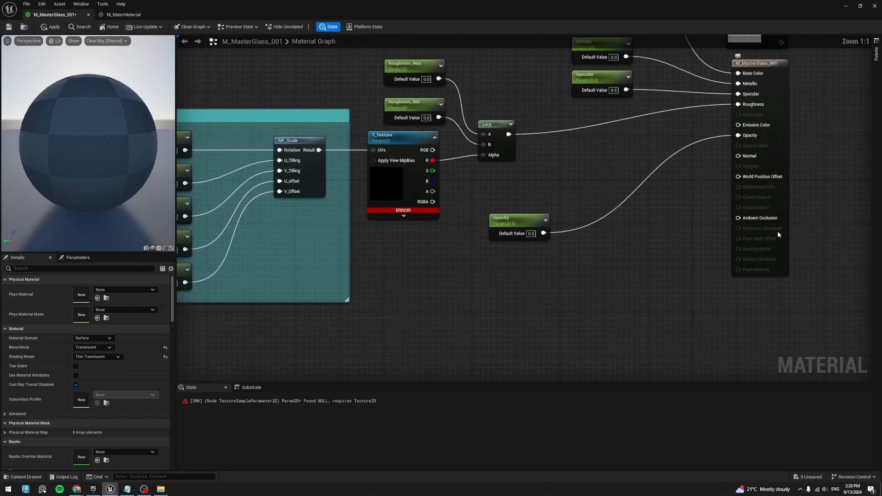
right_click_drag(632, 272, 666, 300)
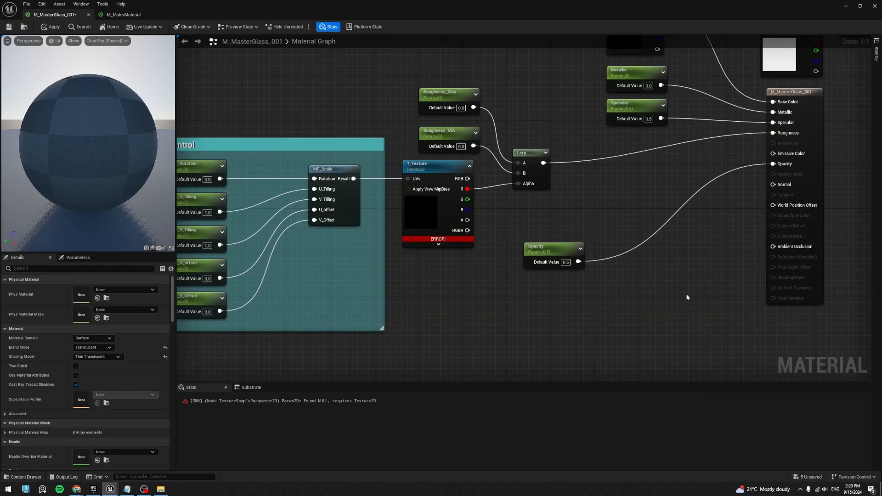
left_click(44, 268)
type("refra")
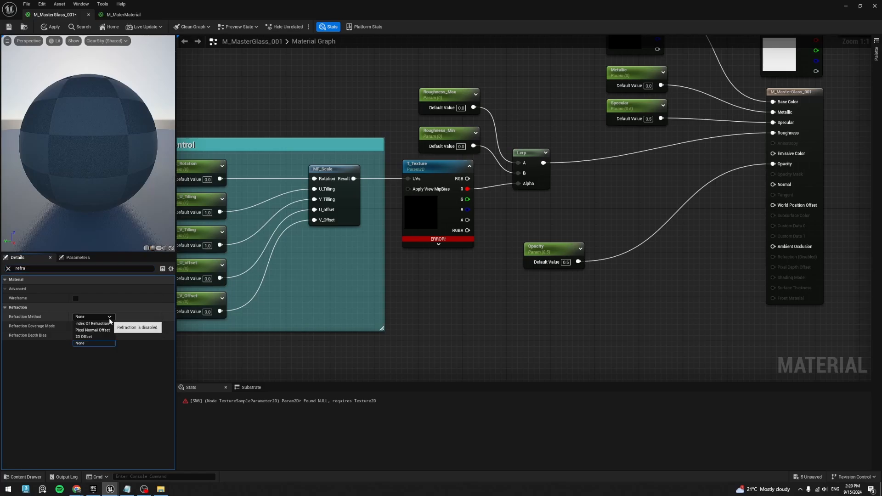
left_click(94, 316)
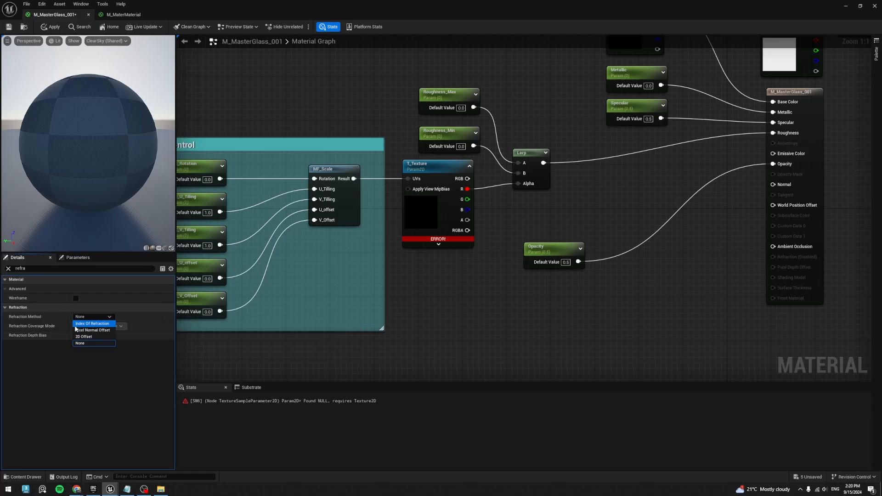
left_click(94, 324)
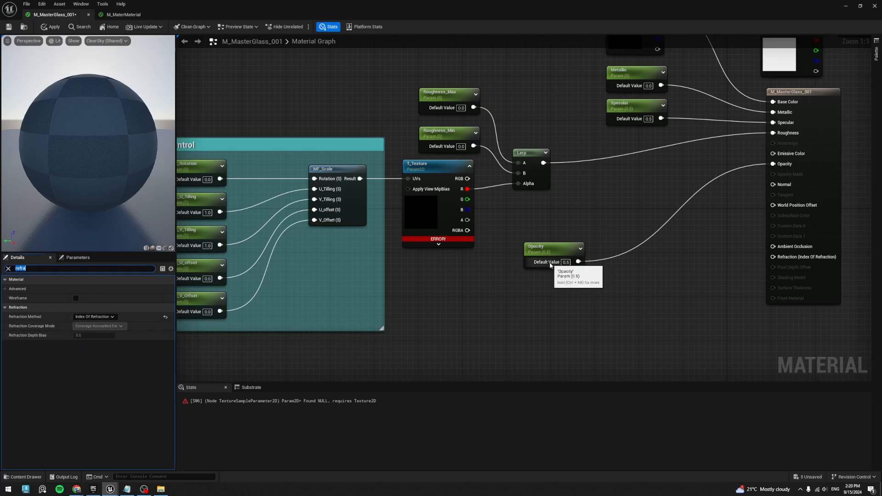
- Promote the Refraction input to a parameter, place it below Opacity and rename it IOR
right_click_drag(578, 332, 553, 295)
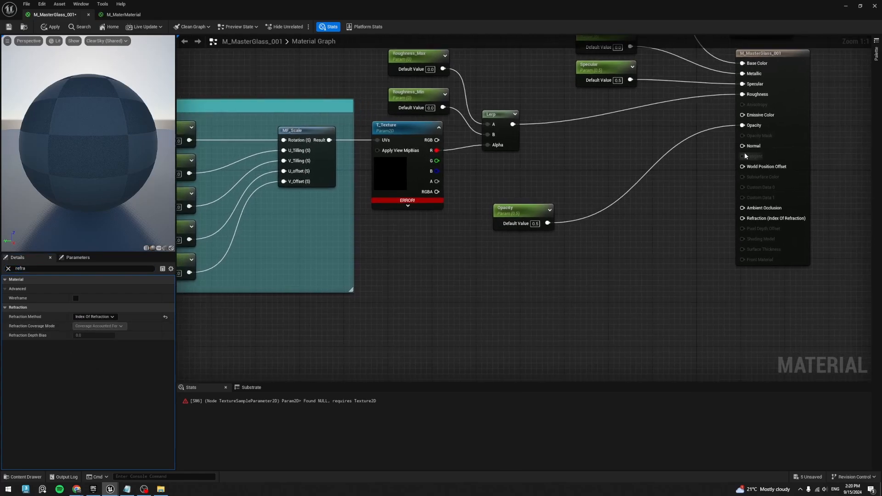
right_click(763, 220)
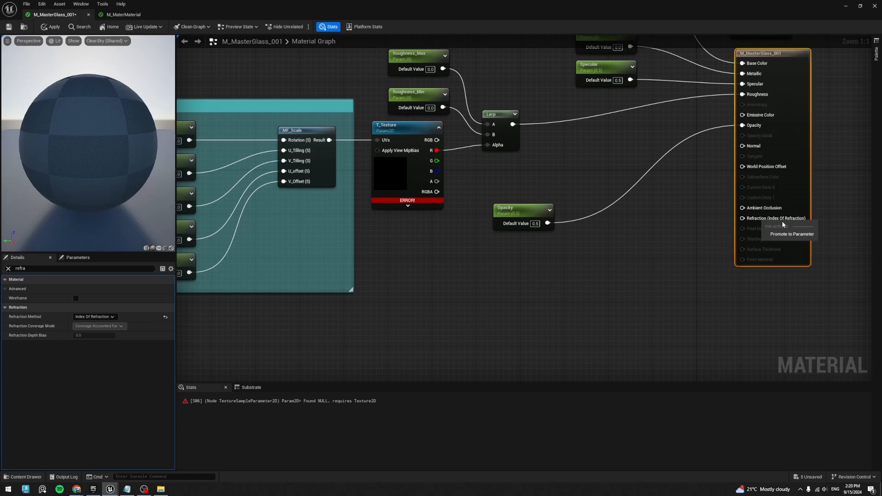
left_click(791, 233)
left_click_drag(712, 70, 494, 263)
left_click(94, 289)
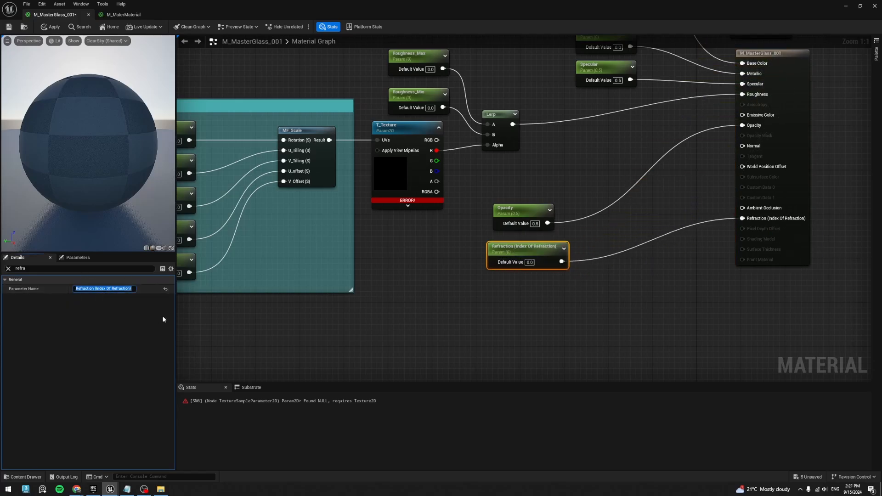
type("IOR")
key("Return")
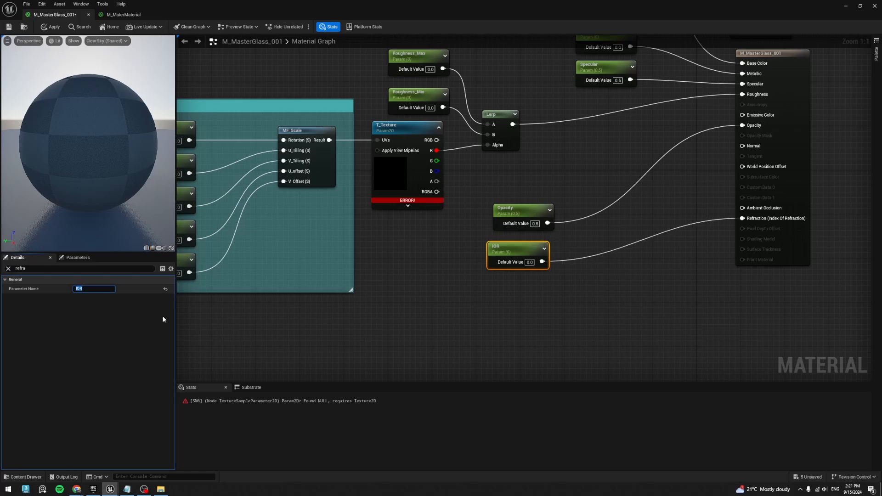
- Set the IOR parameter's default value to 1.52 and clear the details search filter
left_click_drag(533, 268, 543, 267)
left_click(543, 265)
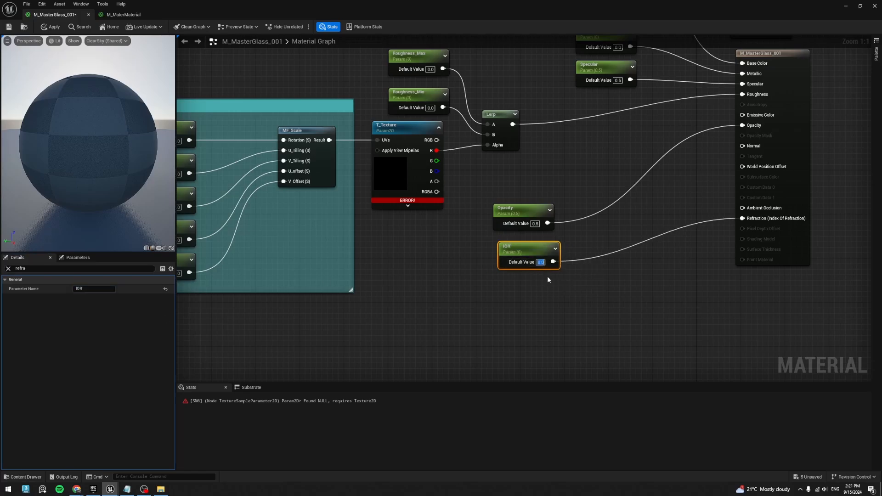
type("1.52")
key("Return")
left_click(8, 269)
left_click(573, 284)
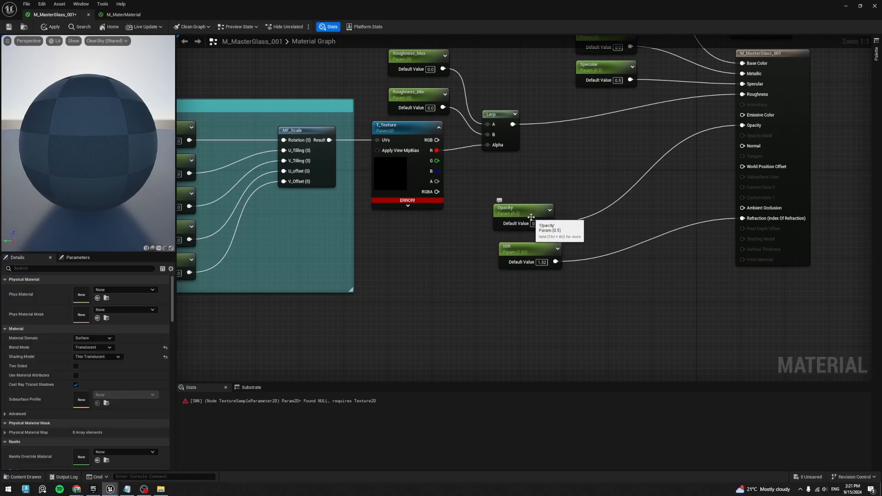
- Line up IOR beneath Opacity and move both nodes closer to the main material node
left_click(529, 253)
scroll(528, 252, "down", 1)
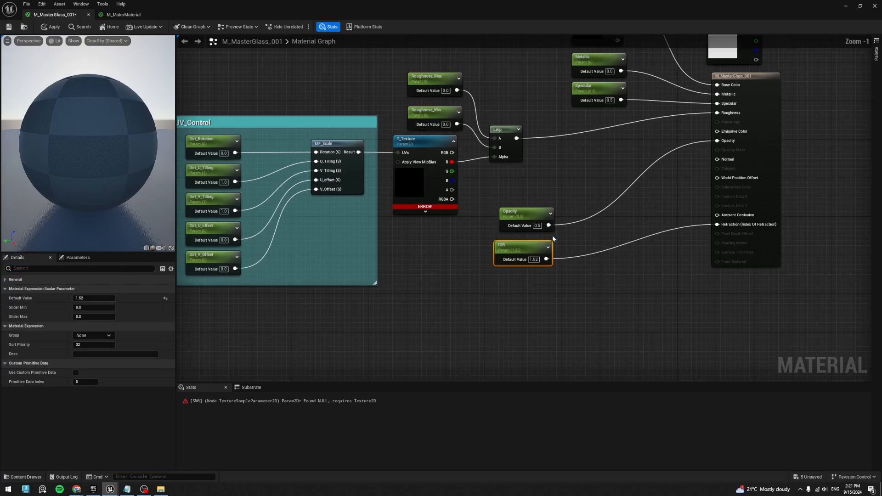
left_click_drag(527, 250, 532, 249)
left_click_drag(561, 302, 520, 222)
left_click_drag(522, 217, 572, 223)
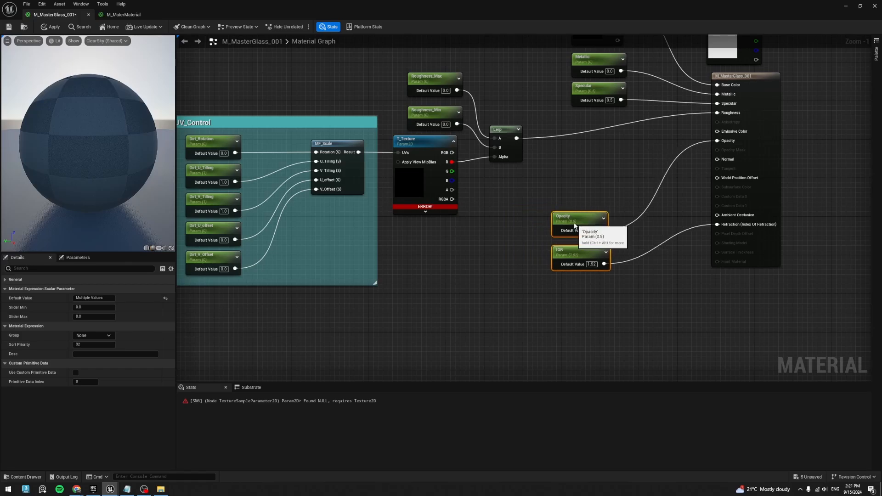
- Shift the Color, Metallic and Specular nodes together so they sit roughly above the Opacity and IOR nodes
right_click_drag(592, 146, 579, 199)
left_click_drag(582, 179, 617, 74)
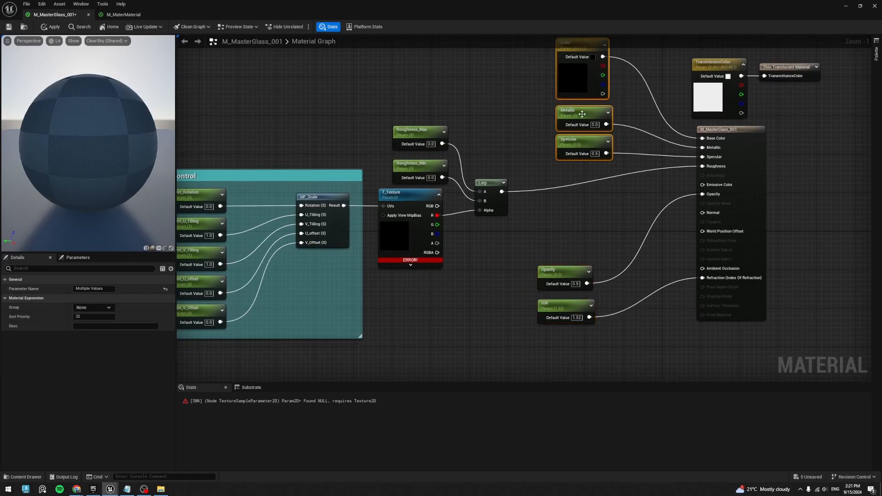
left_click_drag(589, 114, 574, 114)
left_click(574, 225)
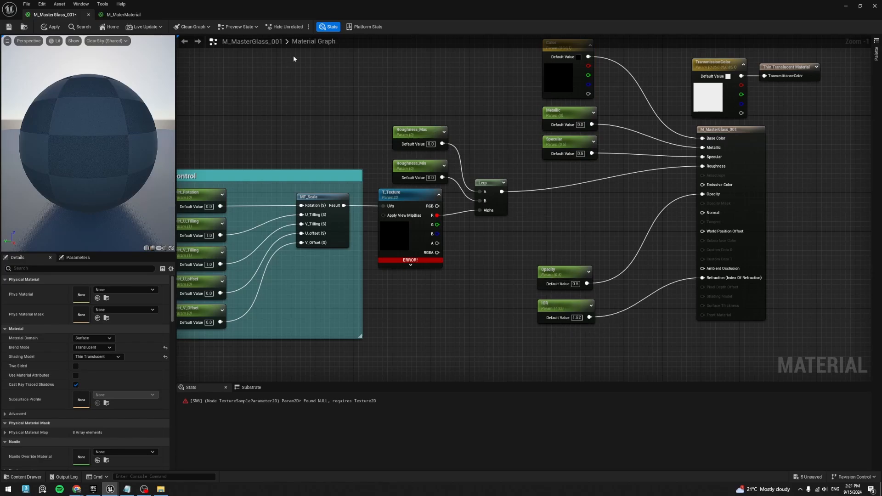
- Select the T_Texture node, look at the Stain imperfections in Quixel Bridge, and return to the level editor
left_click(398, 239)
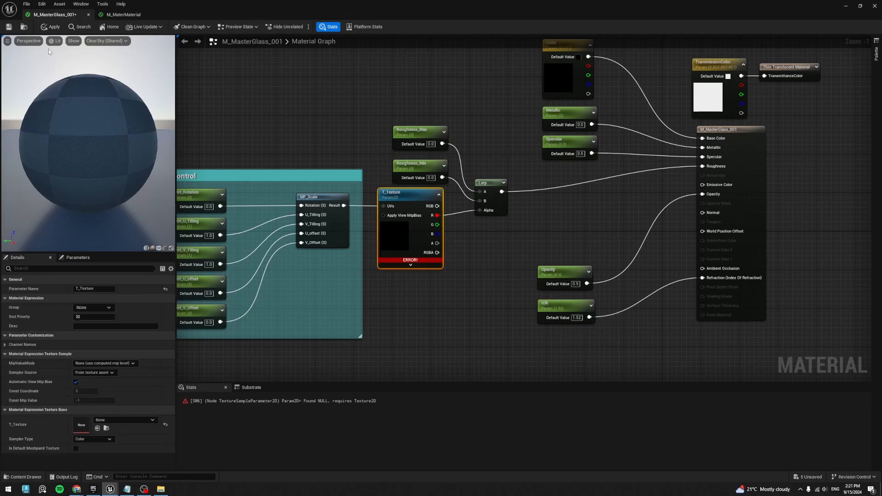
left_click_drag(276, 5, 372, 47)
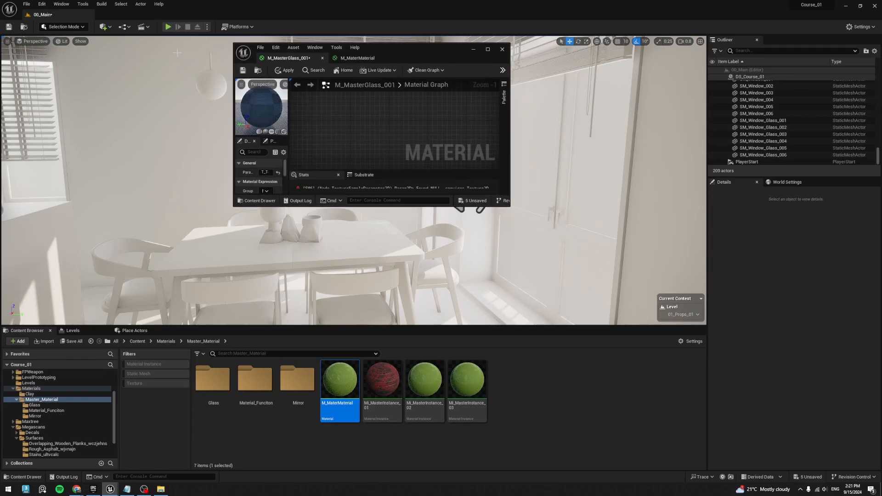
left_click(105, 27)
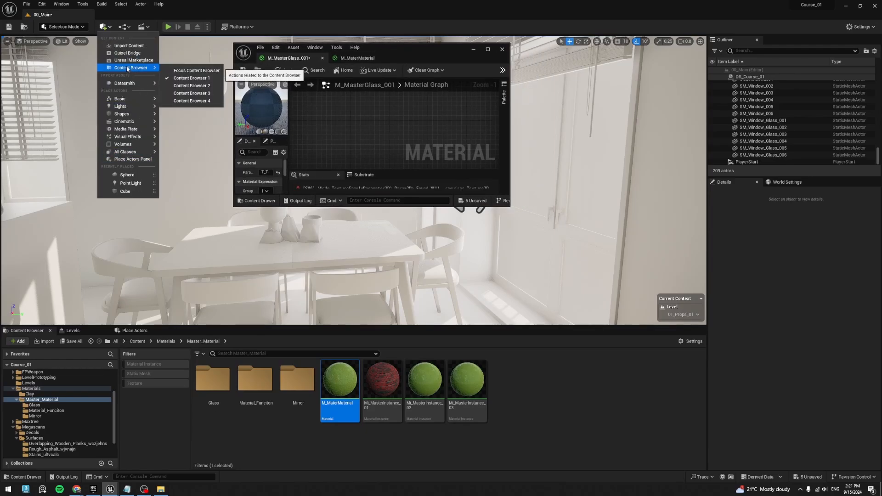
left_click(127, 53)
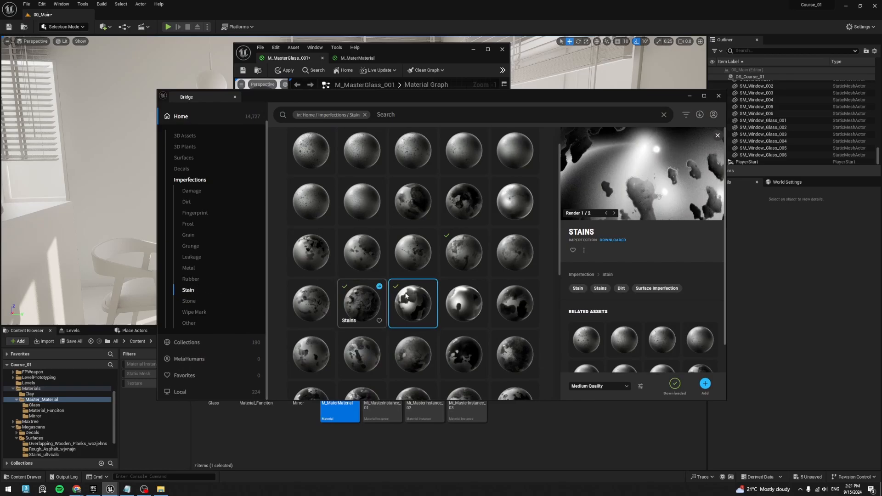
left_click(689, 95)
left_click(473, 49)
- Choose T_Stains_ultvcalc_2K_MR from the Megascans Stains_ultvcalc folder and assign it to the T_Texture parameter of M_MasterGlass_001
scroll(78, 422, "down", 2)
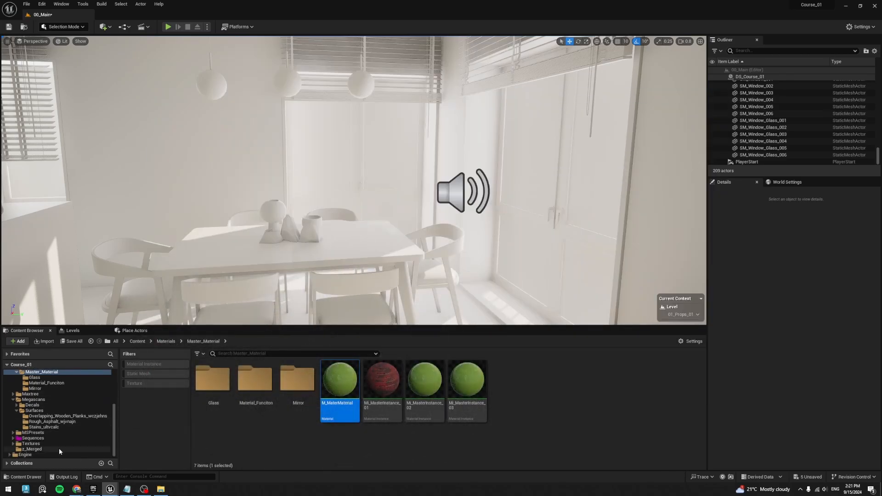
left_click(65, 426)
left_click(255, 384)
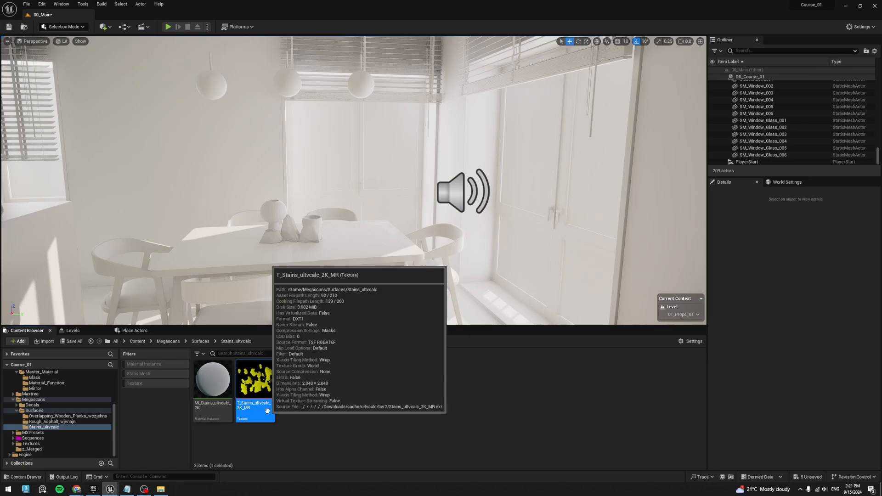
right_click(257, 387)
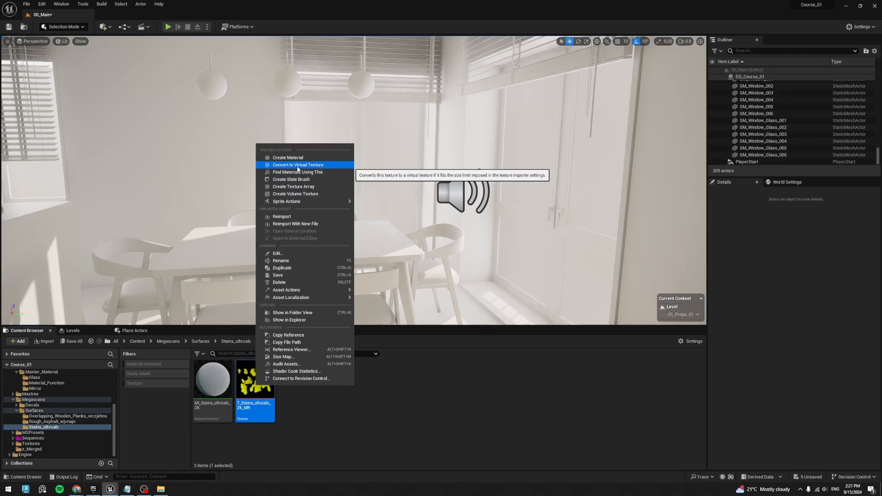
left_click(371, 340)
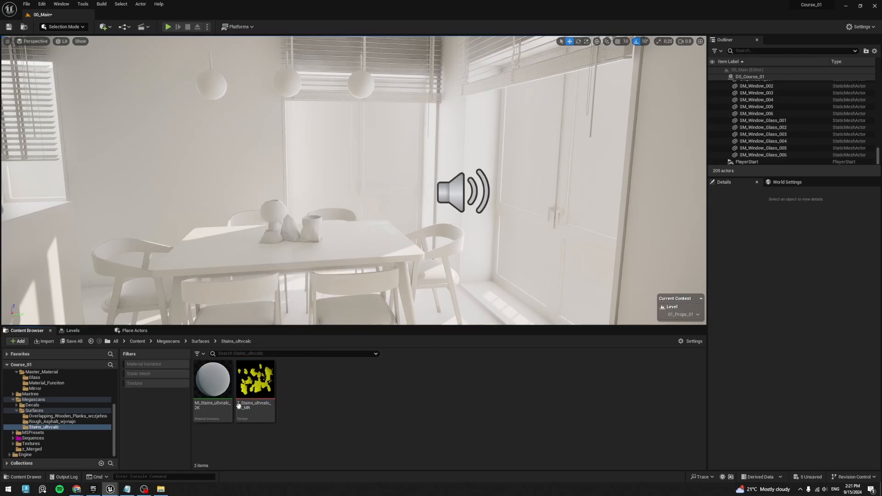
left_click(130, 489)
left_click(97, 428)
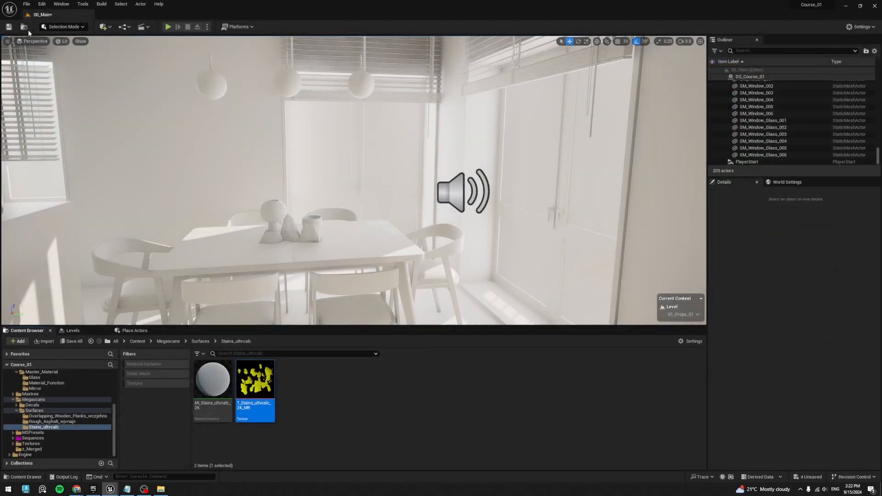
- Create a material instance of M_MasterGlass_001 in the Glass folder and name it Mi_Glass_Windows_001
left_click(35, 377)
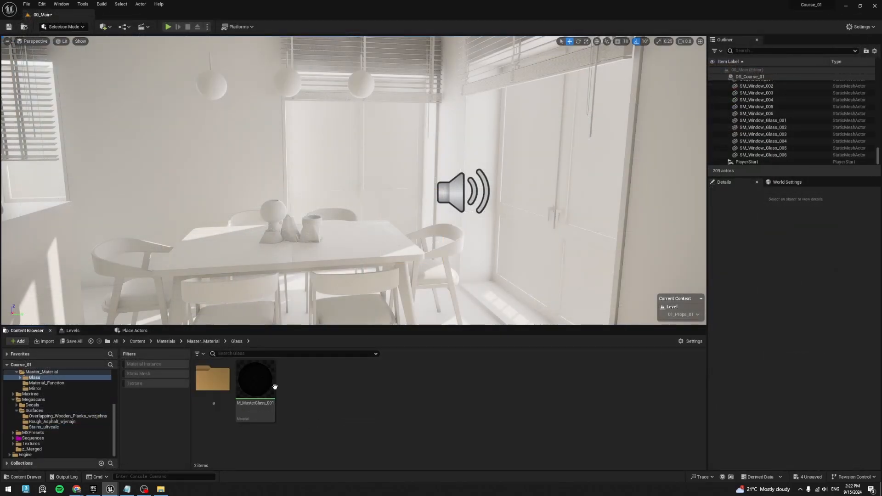
right_click(255, 385)
left_click(294, 231)
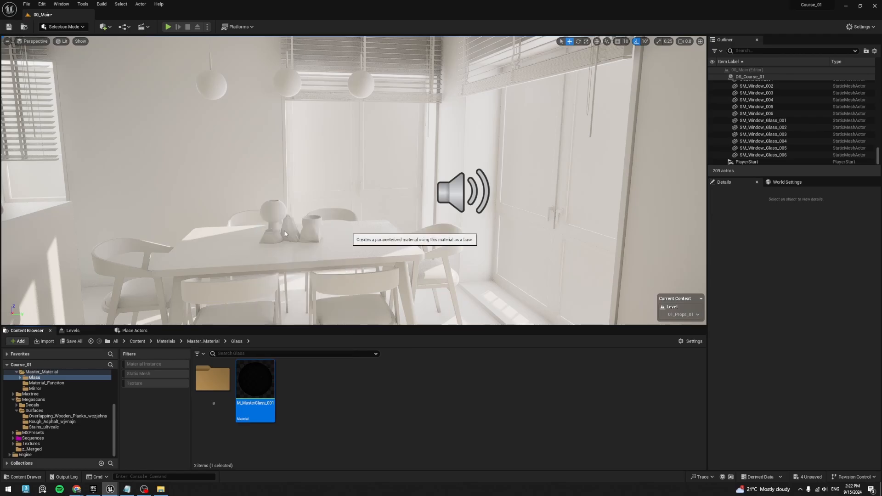
type("MI_G")
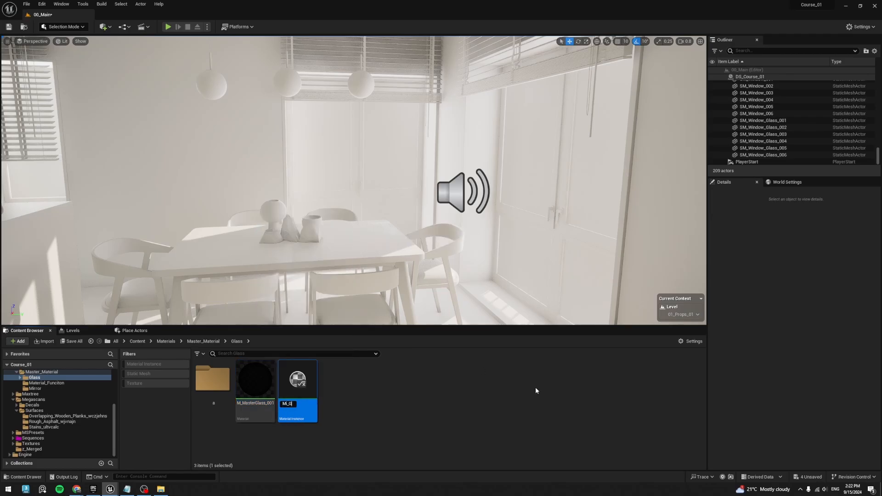
type("lass_Windows_001")
key("Return")
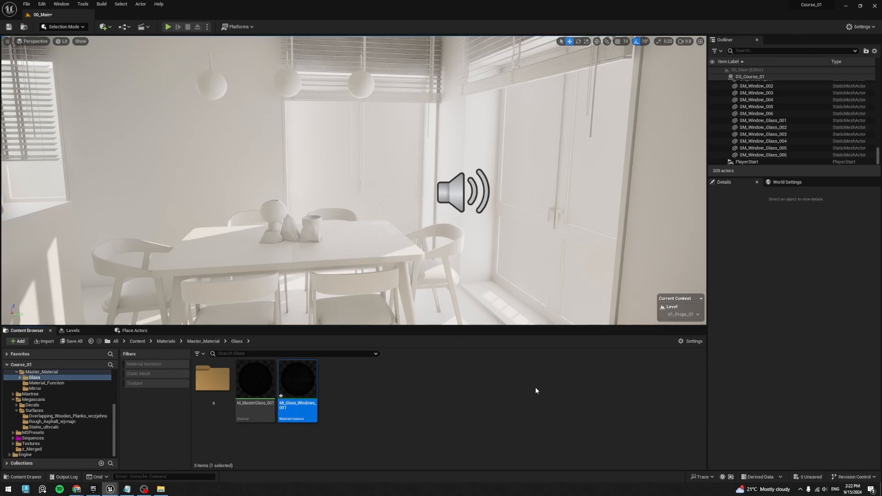
- Assign Mi_Glass_Windows_001 to Element 0 of the six window glass meshes, SM_Window_Glass_001 through SM_Window_Glass_006
left_click(356, 406)
left_click(762, 135)
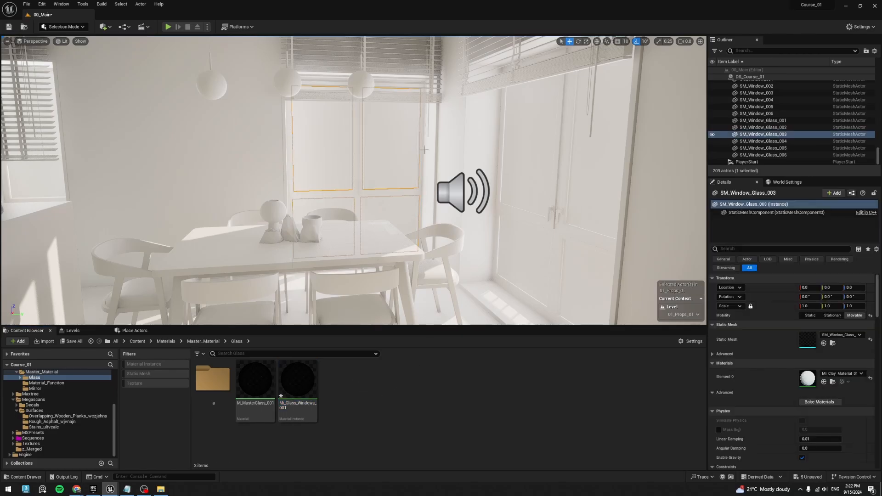
left_click(762, 121)
left_click(792, 155, "shift")
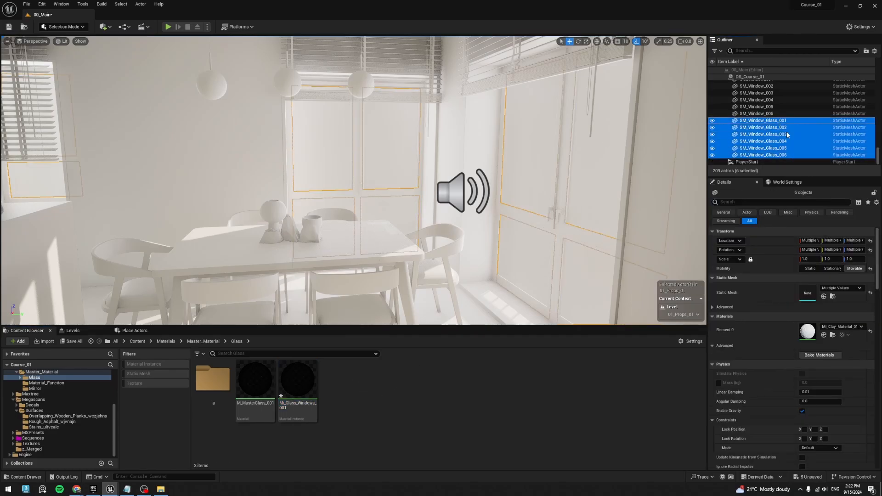
left_click_drag(298, 383, 808, 331)
- Deselect the window meshes and examine how the new glass looks up close in the level
right_click_drag(399, 247, 396, 274)
key("w")
key("Escape")
key("s")
key("w")
key("s")
key("w")
key("s")
key("w")
key("s")
key("w")
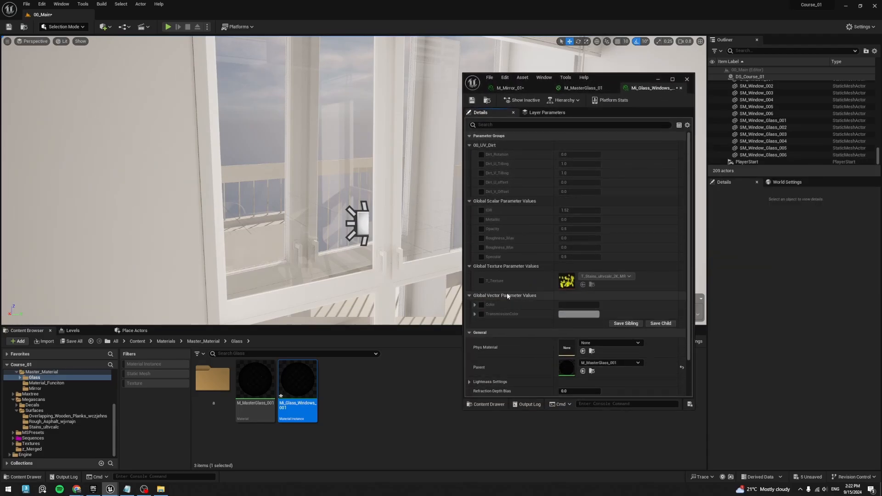
- Enable the IOR override in Mi_Glass_Windows_001 and set it to 1
left_click(482, 210)
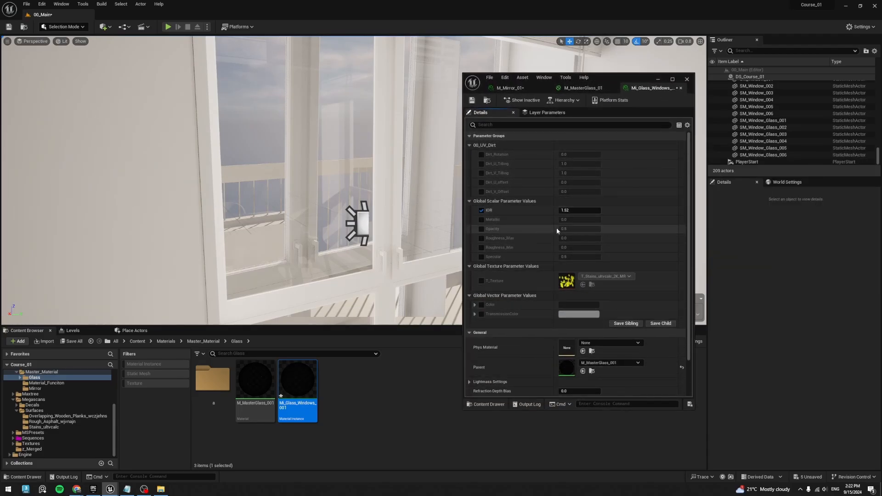
left_click(586, 211)
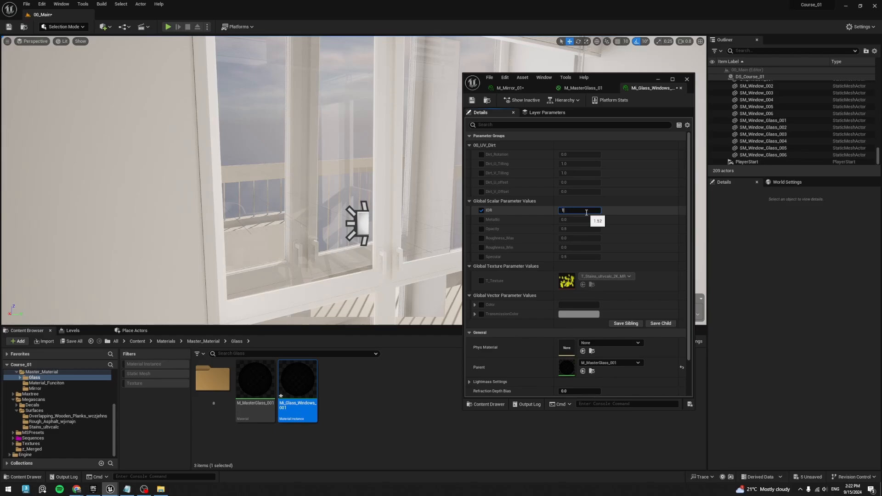
type("1")
key("Return")
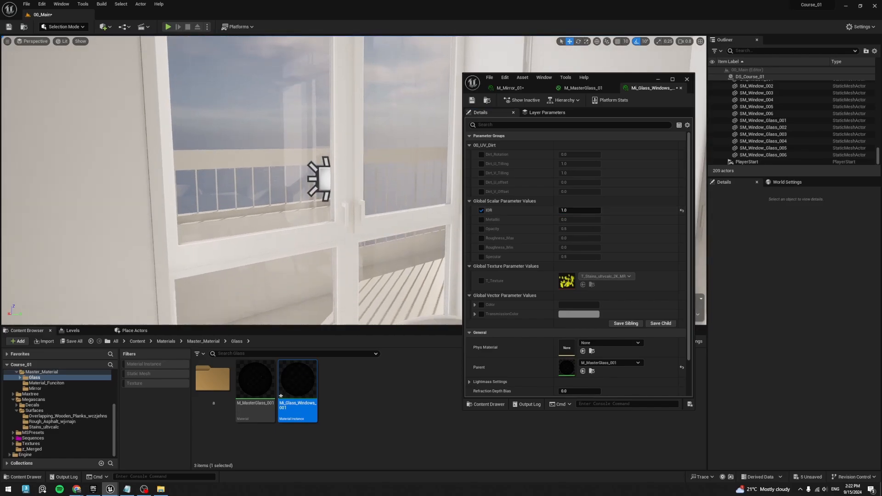
- Check the glass close to the window handle and set the instance's IOR to 1.05
key("w")
mouse_move(314, 229)
right_mouse_down()
mouse_move(349, 214)
mouse_move(315, 228)
mouse_move(328, 230)
mouse_move(312, 244)
mouse_move(312, 225)
right_mouse_up()
key("w")
left_click(574, 210)
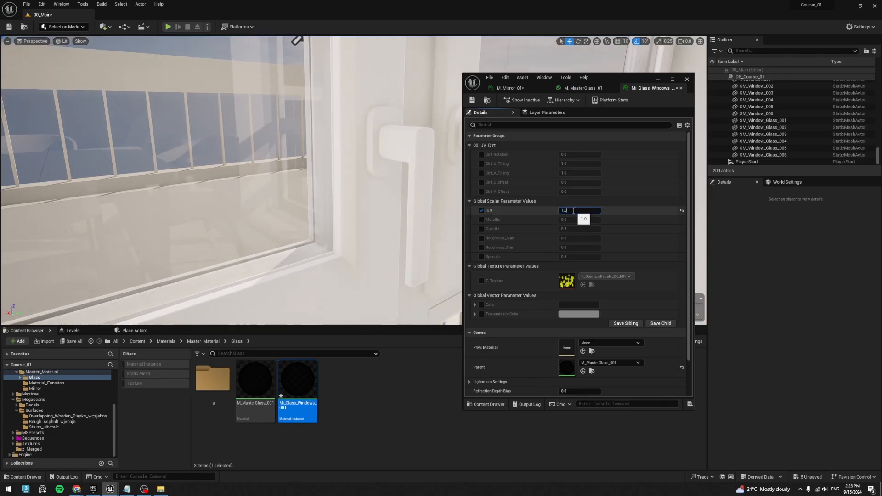
type("5")
key("Return")
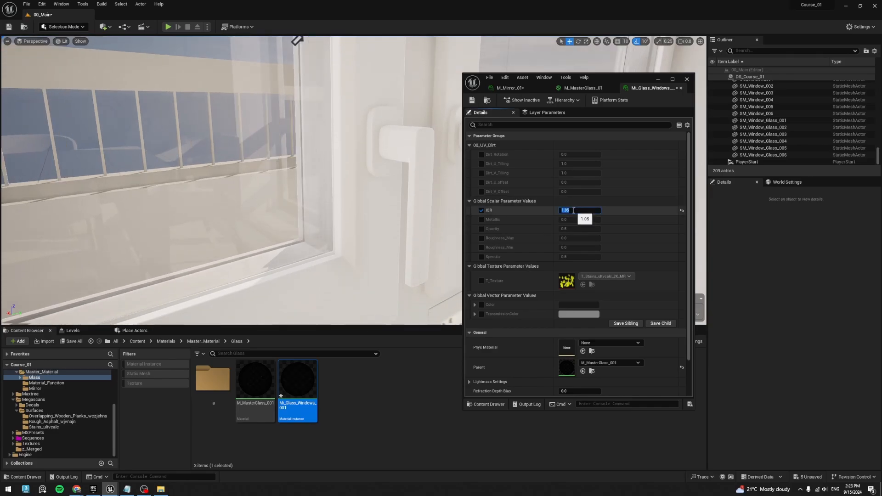
- Try IOR values of 1.01 and 1.015 in Mi_Glass_Windows_001 against the close-up window view
key("Return")
key("Right")
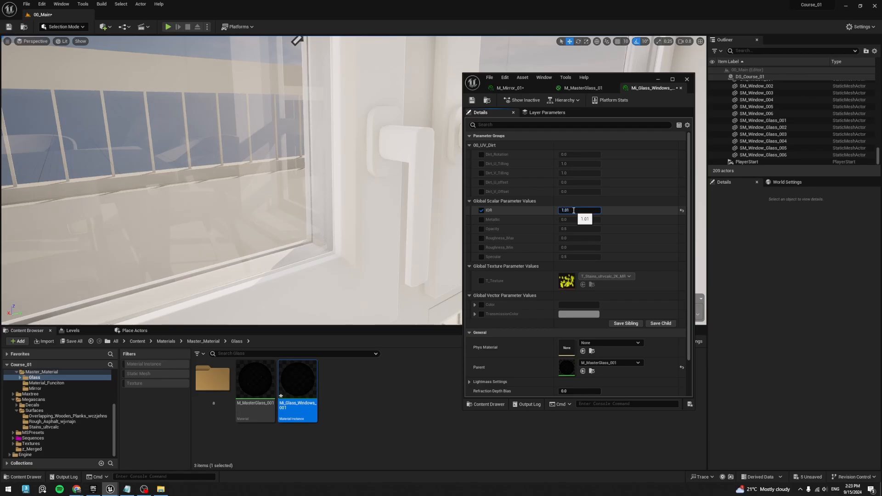
type("5")
key("Return")
key("Right")
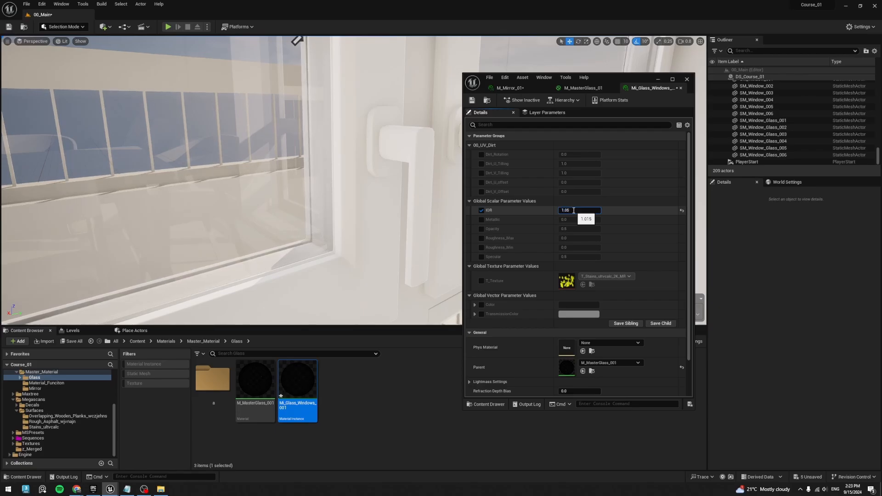
key("Return")
- Compare IOR values of 1.0 and 1.015 on the window glass from farther back in the room
right_click_drag(363, 183, 450, 202)
right_click_drag(354, 184, 331, 191)
left_click(581, 210)
type("1.0")
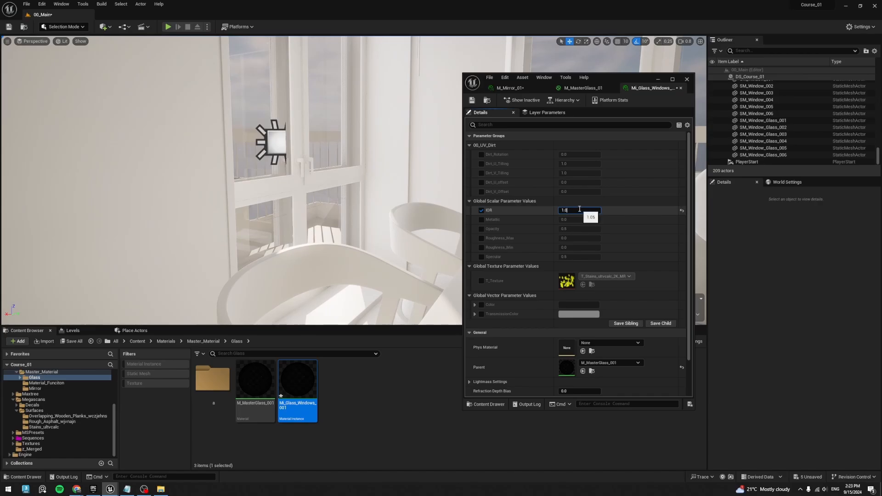
key("Return")
mouse_move(390, 181)
right_mouse_down()
mouse_move(367, 181)
mouse_move(399, 192)
right_mouse_up()
left_click(593, 210)
left_click(589, 211)
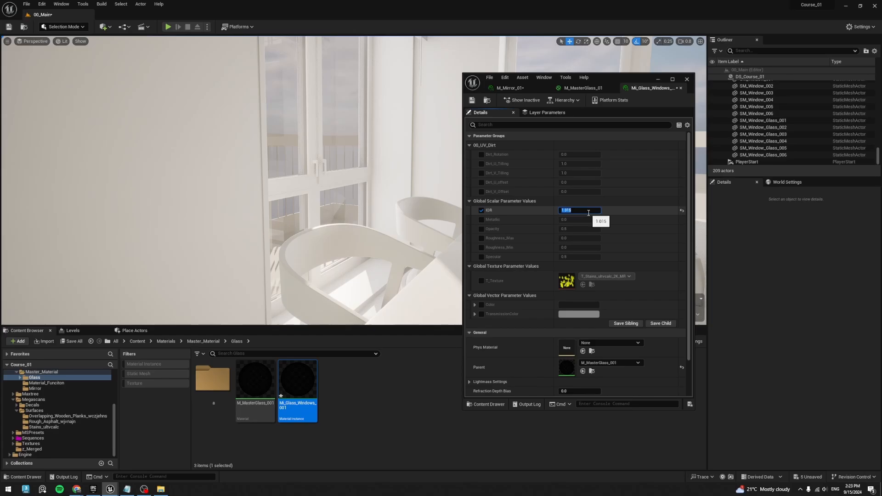
type("1.0")
key("Return")
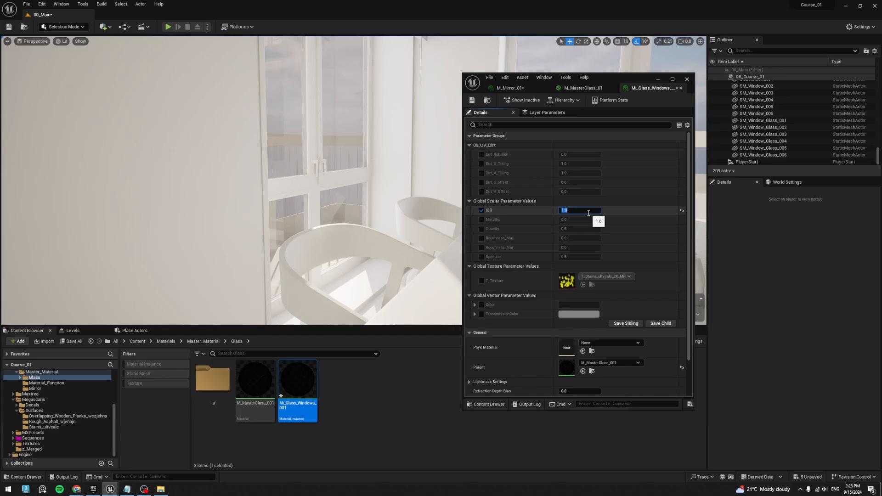
type("1.015")
key("Return")
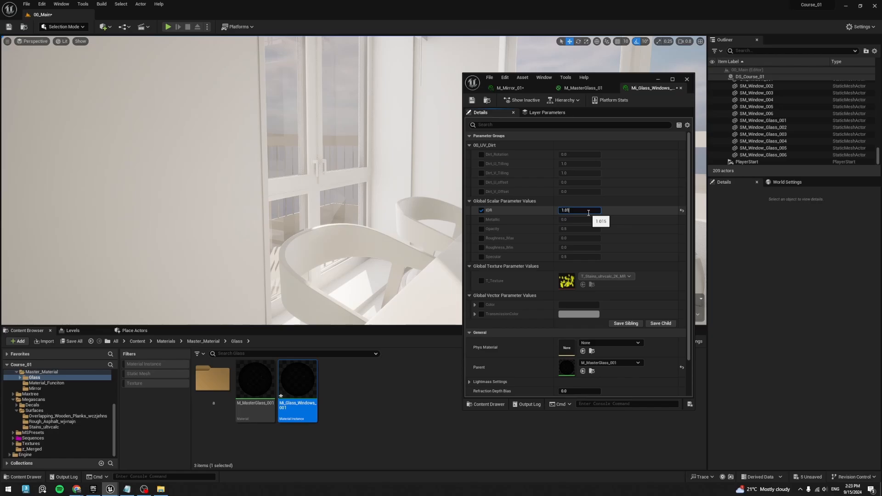
- Set the instance's IOR to 1.0085 and check the balcony window against the previous value
key("Return")
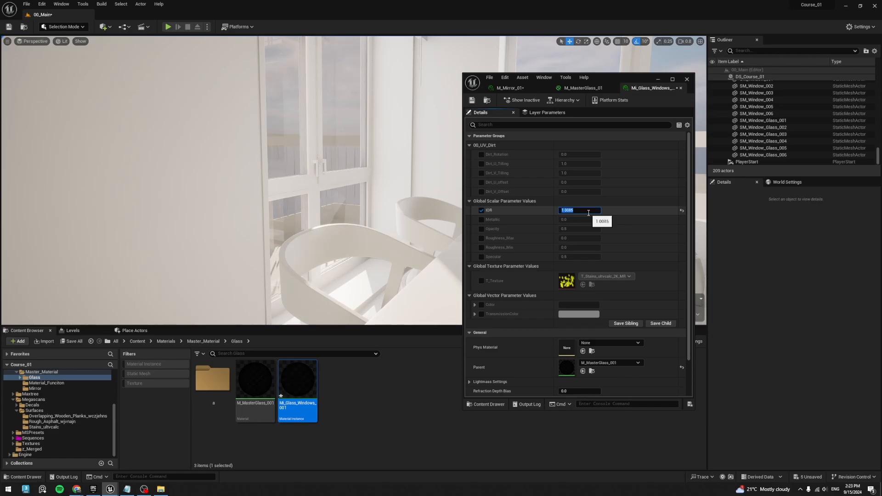
key("ctrl+z")
key("ctrl+y")
key("w")
right_click_drag(459, 79, 458, 79)
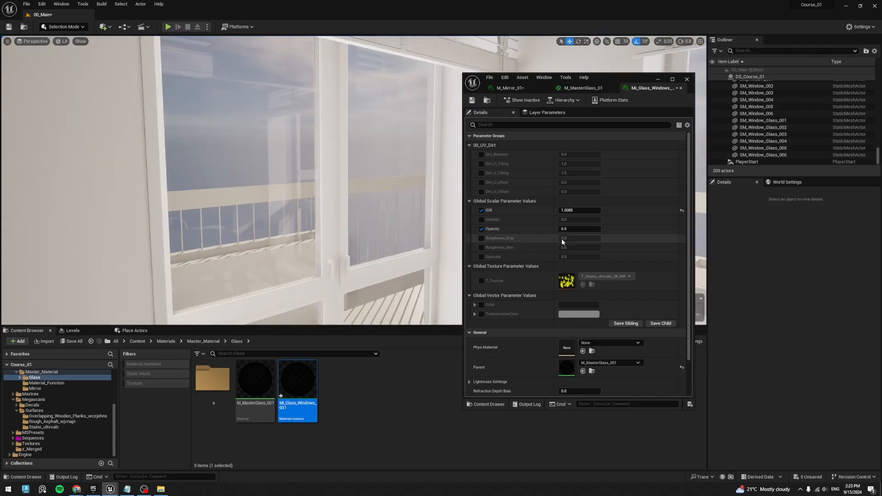
- Enable the Opacity override in Mi_Glass_Windows_001 and test the glass with Opacity at 1 and 0
left_click(574, 230)
type("1")
key("Return")
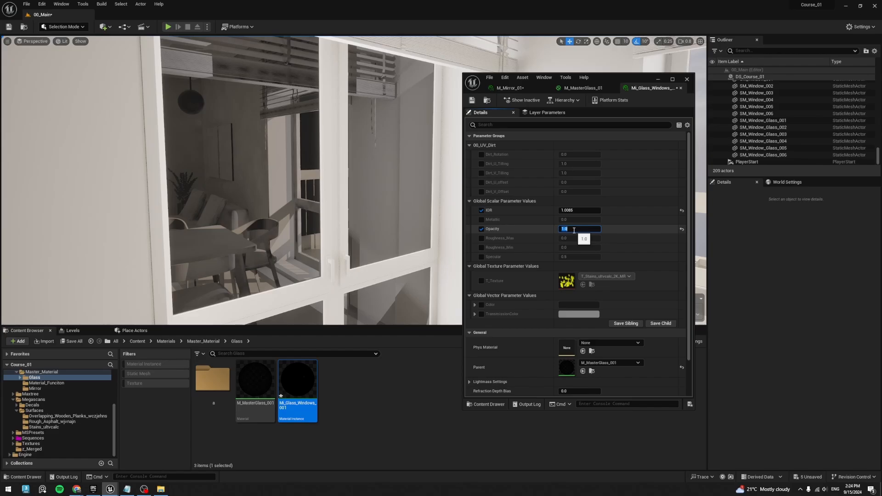
type("0")
key("Return")
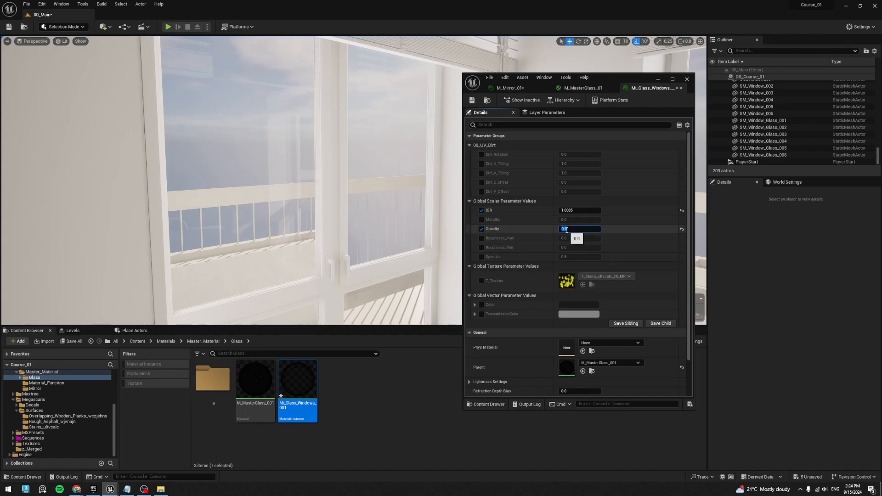
- Switch to the browser's Physically Based Materials documentation and read the introduction and the section explaining what physically based means
left_click(76, 489)
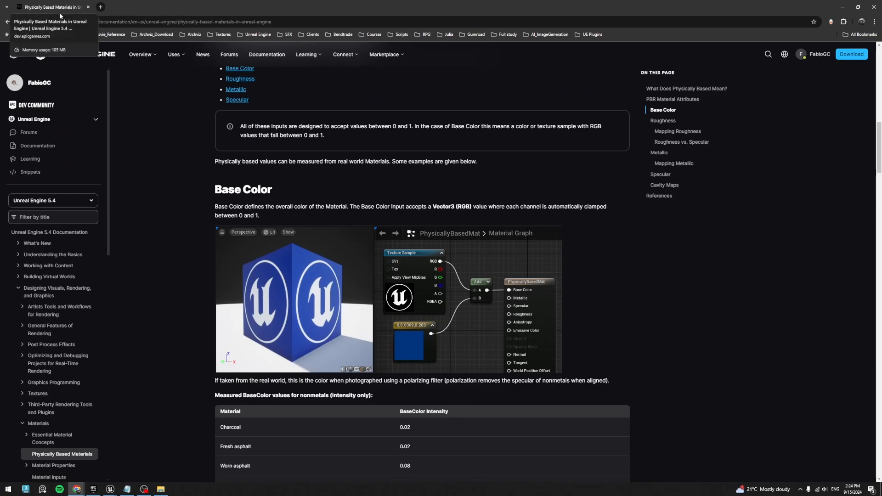
scroll(586, 228, "up", 15)
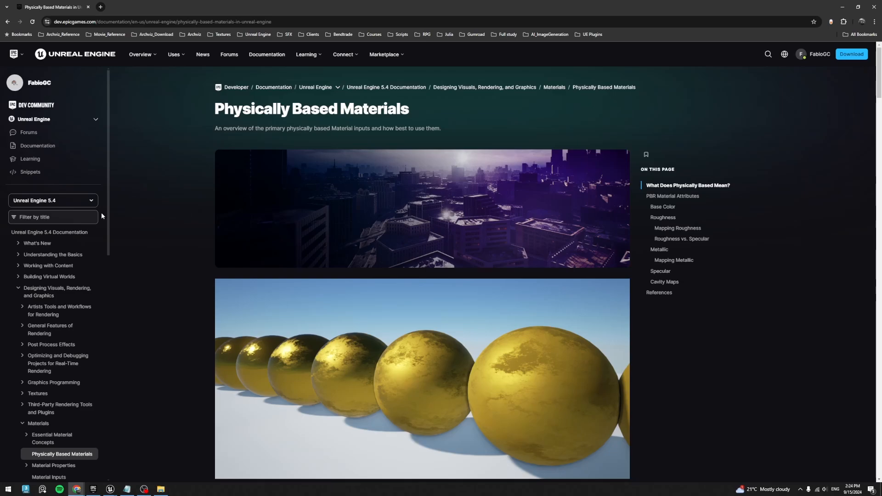
scroll(274, 246, "down", 6)
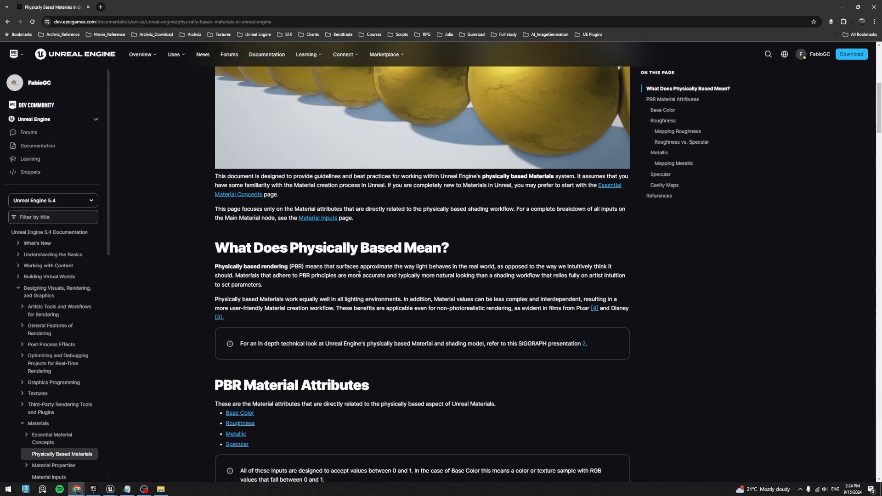
scroll(620, 317, "up", 1)
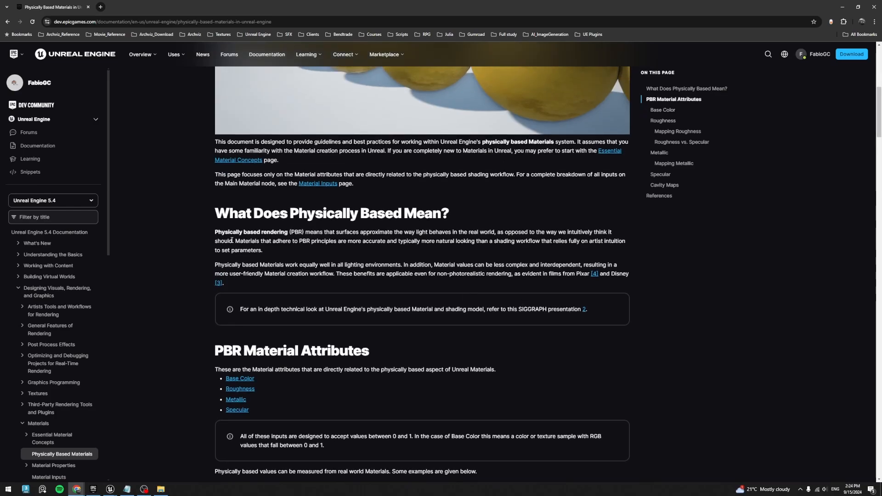
left_click_drag(215, 214, 403, 216)
left_click(252, 214)
left_click(740, 308)
scroll(553, 243, "down", 4)
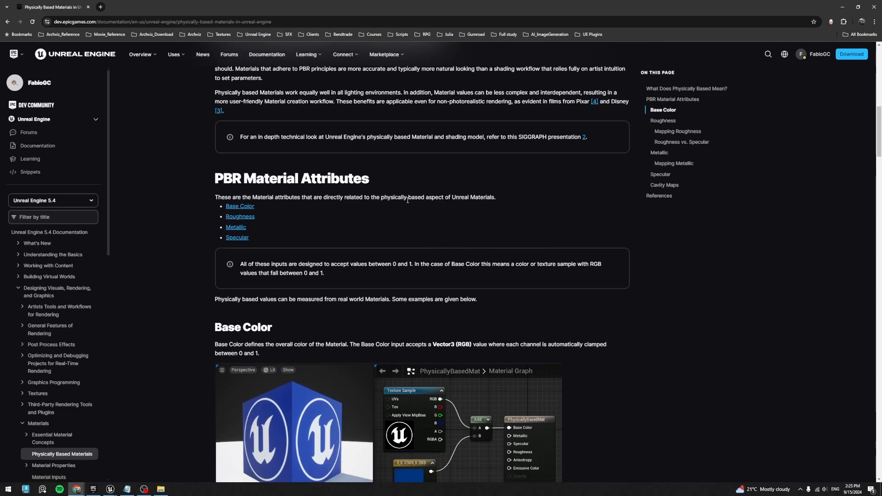
- Examine the measured BaseColor intensities for nonmetals in the documentation, comparing charcoal with fresh snow
scroll(443, 240, "down", 4)
scroll(263, 211, "down", 4)
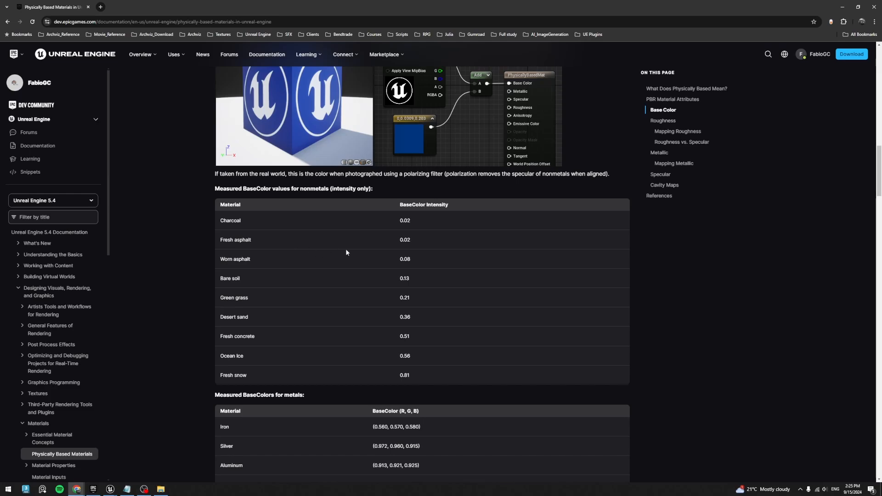
double_click(244, 223)
left_click_drag(400, 224, 412, 224)
left_click_drag(221, 376, 257, 380)
left_click(409, 376)
left_click(442, 370)
- Examine the measured BaseColor RGB values for metals, from iron to platinum, in the documentation
scroll(329, 243, "down", 5)
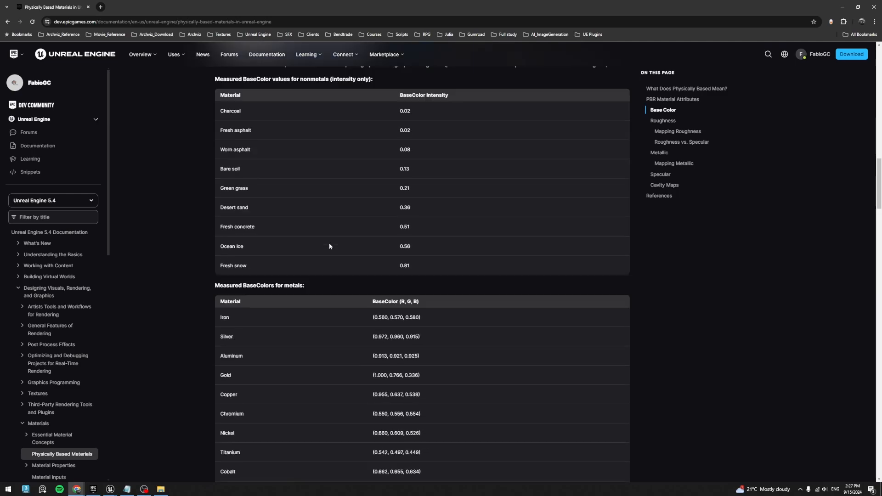
left_click_drag(250, 223, 317, 225)
left_click(339, 272)
scroll(291, 246, "down", 2)
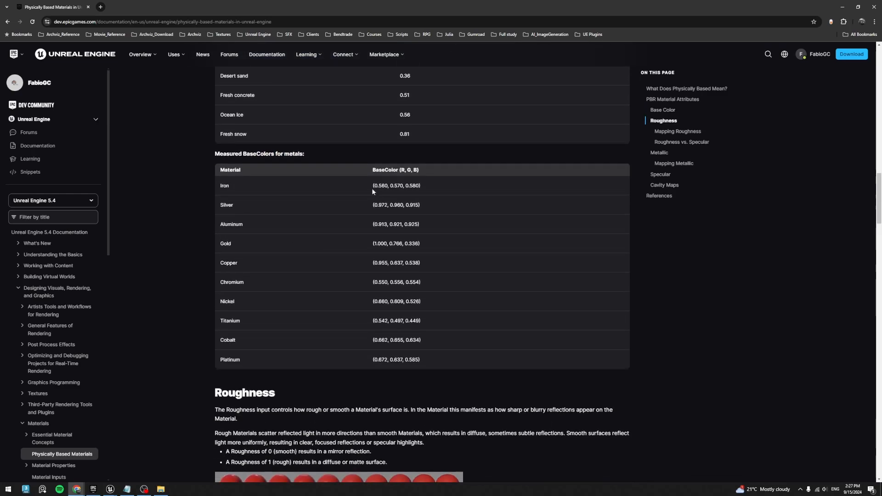
left_click_drag(371, 188, 412, 360)
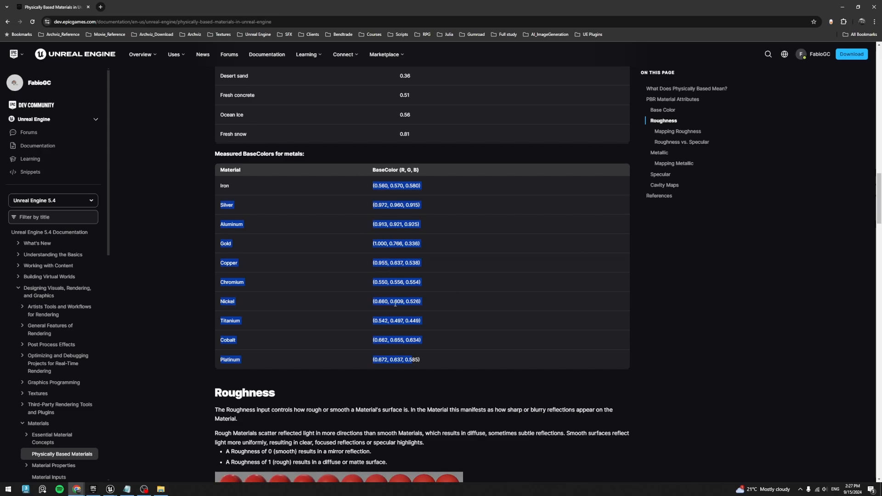
- Skim the documentation's Roughness, Metallic, Specular and Cavity Maps sections and return to the page's opening sections
scroll(510, 226, "down", 4)
scroll(401, 152, "down", 4)
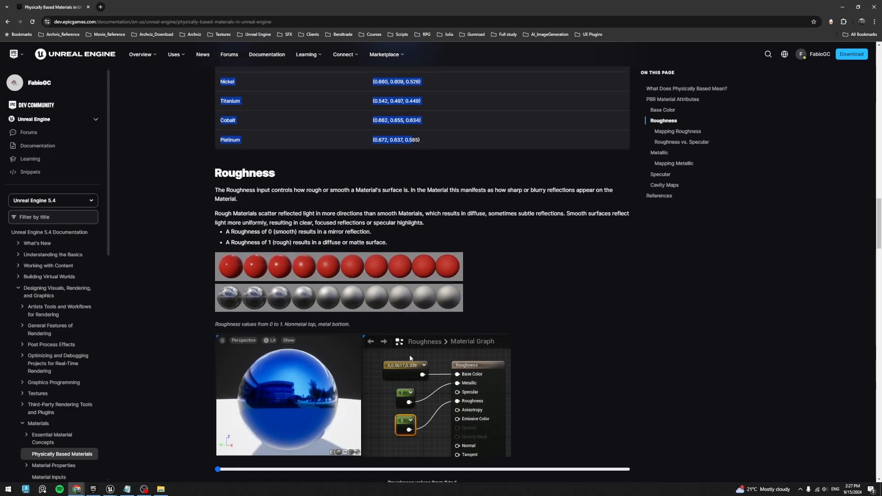
scroll(401, 152, "down", 4)
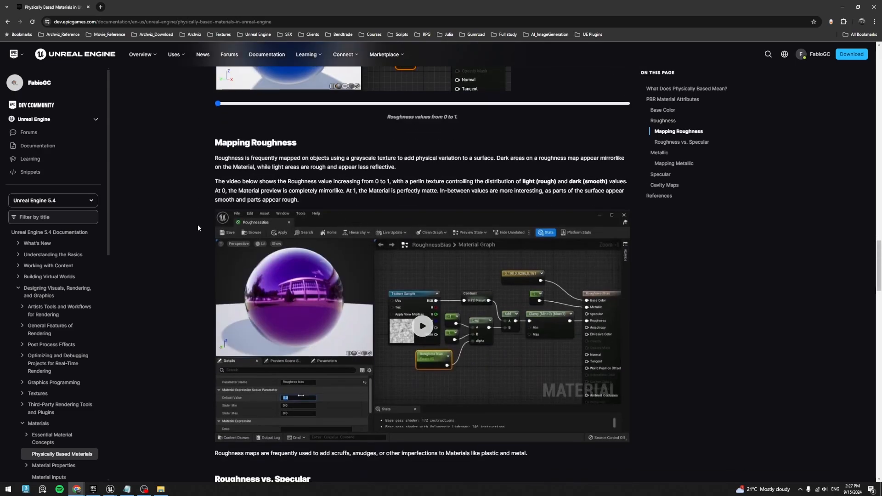
scroll(305, 135, "down", 3)
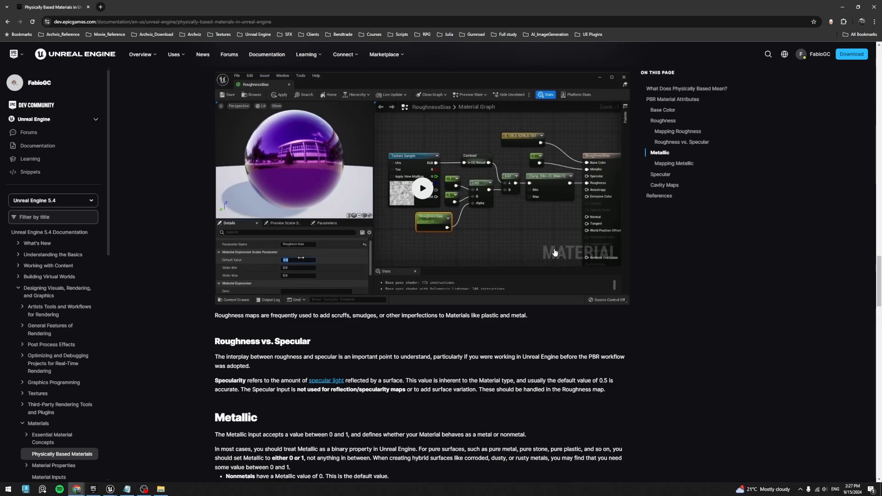
scroll(324, 146, "up", 2)
scroll(532, 288, "down", 16)
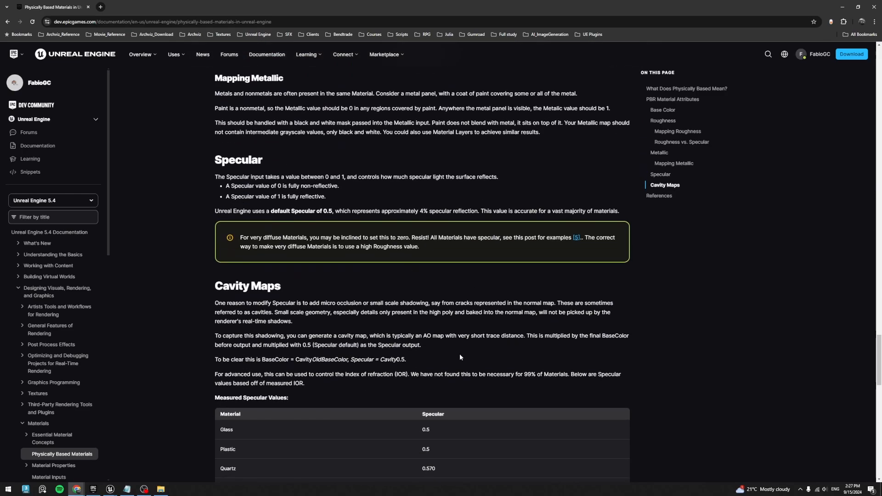
scroll(460, 354, "up", 8)
scroll(455, 339, "up", 15)
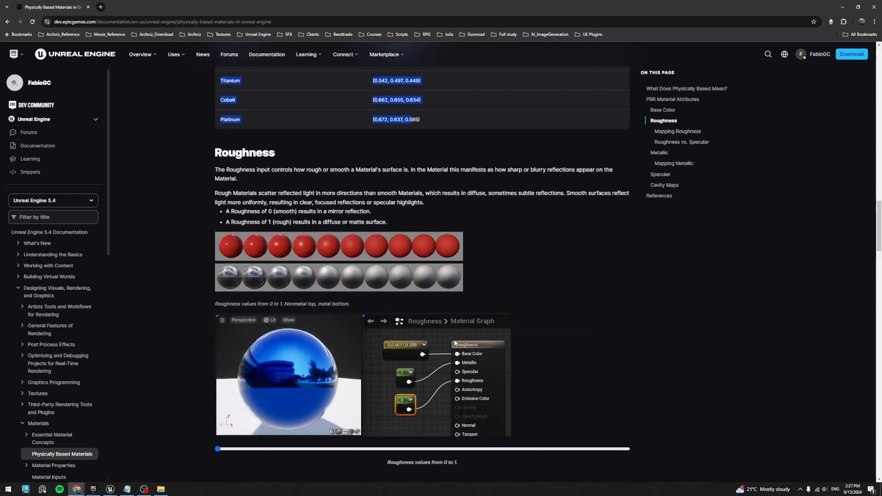
scroll(455, 343, "up", 20)
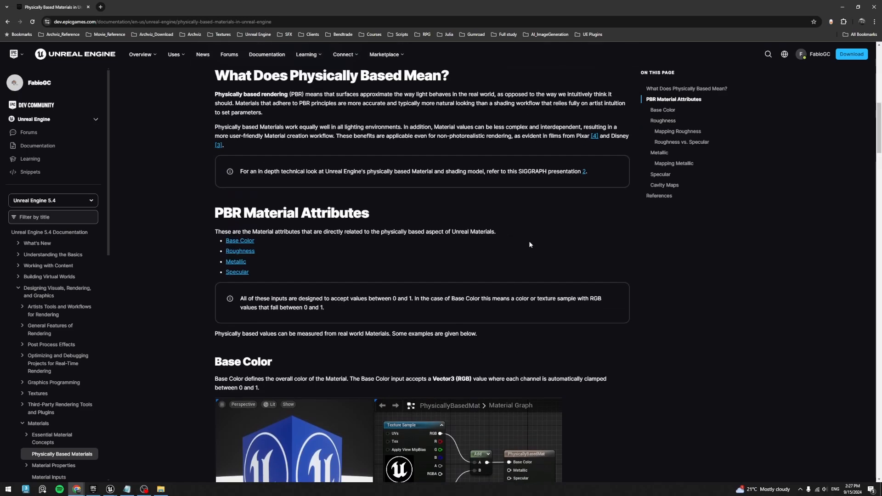
scroll(524, 221, "up", 5)
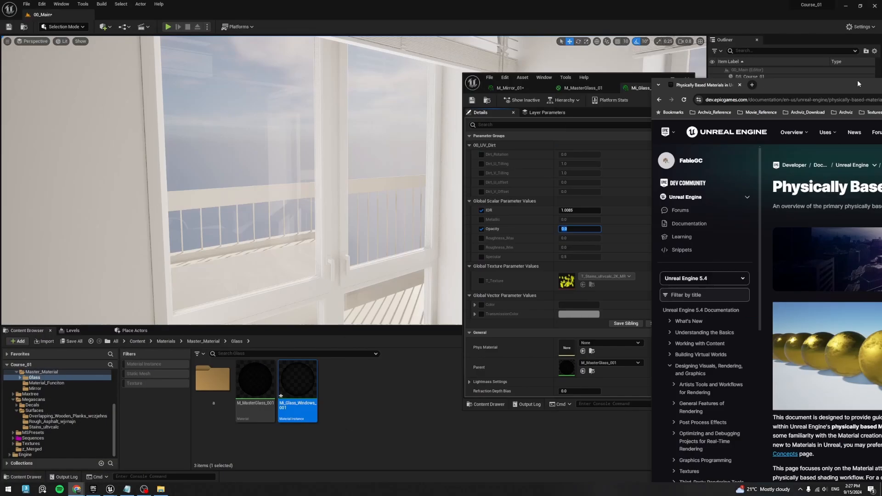
- Switch back to Unreal Editor, test the glass instance's Opacity at 0.5, 0.25, 0.1 and 0.05, and settle on 0.085
left_click(573, 229)
key("BackSpace")
type("5")
key("Return")
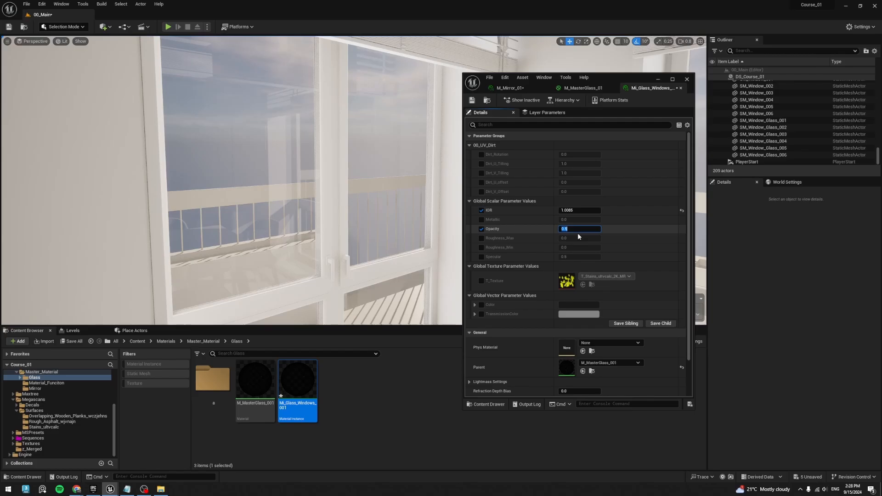
type(".25")
key("Return")
type(".1")
key("Return")
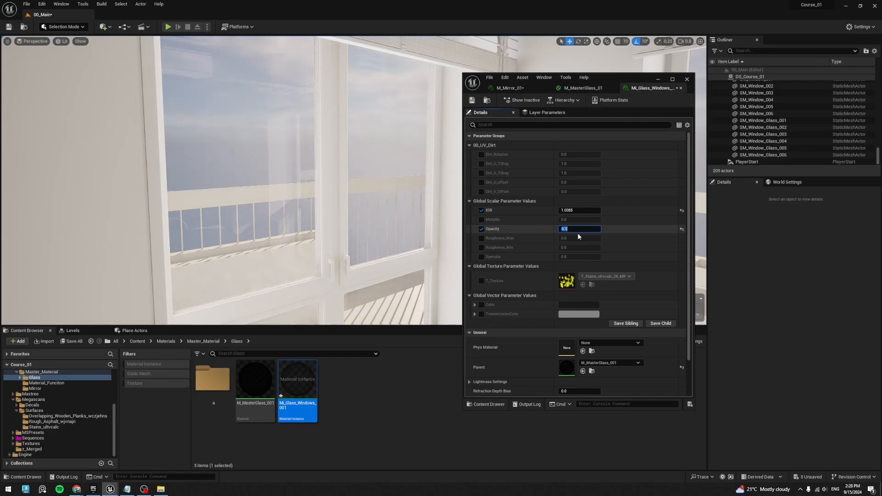
key("Return")
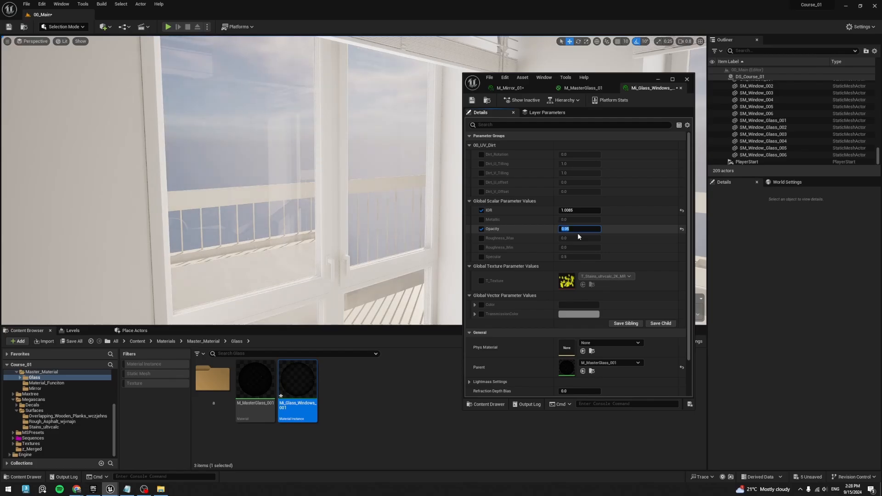
key("Return")
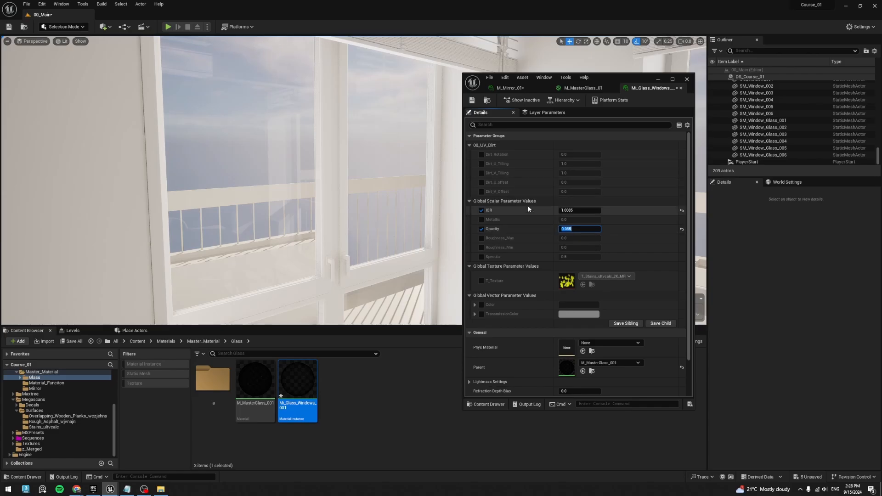
- Enable the Roughness_Max, Roughness_Min, Specular and Metallic overrides in Mi_Glass_Windows_001
left_click(481, 238)
left_click(481, 247)
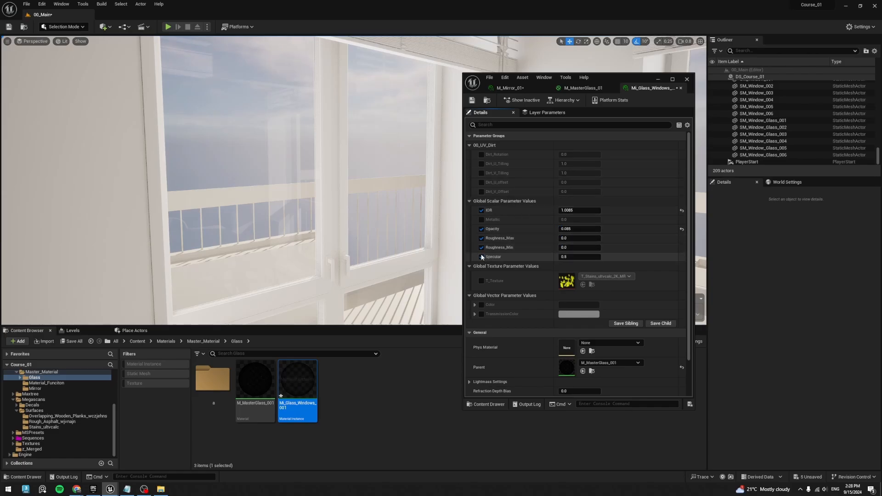
left_click(481, 220)
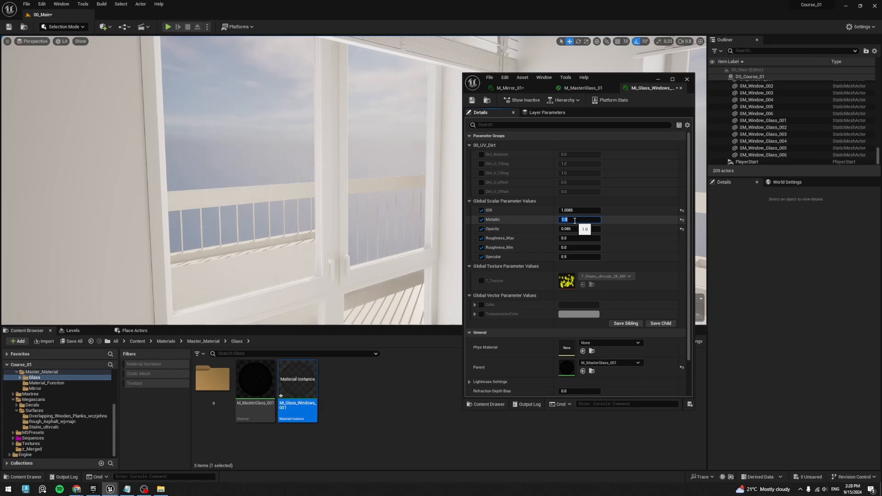
- Compare the glass instance's Metallic parameter at 1 and 0
left_click(575, 220)
type("1")
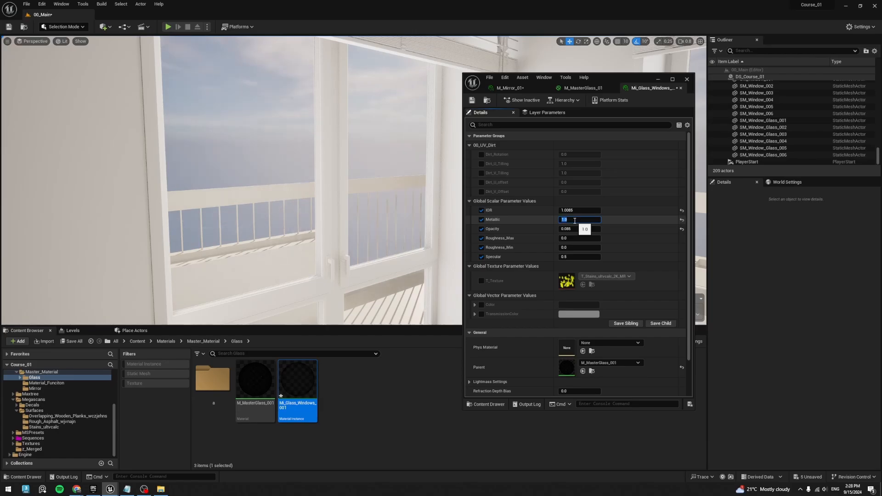
key("Return")
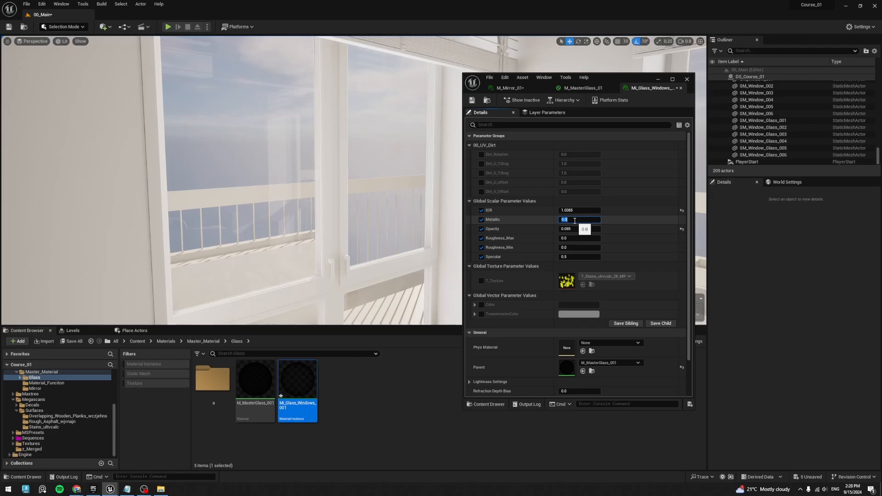
type("1")
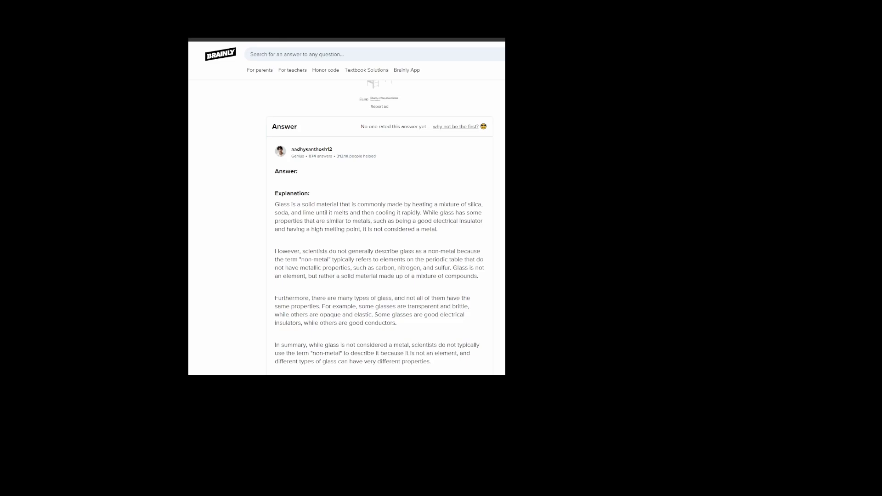
- Switch to the Brainly page and read the answer's explanation of whether glass counts as a metal or non-metal
left_click_drag(272, 199, 454, 368)
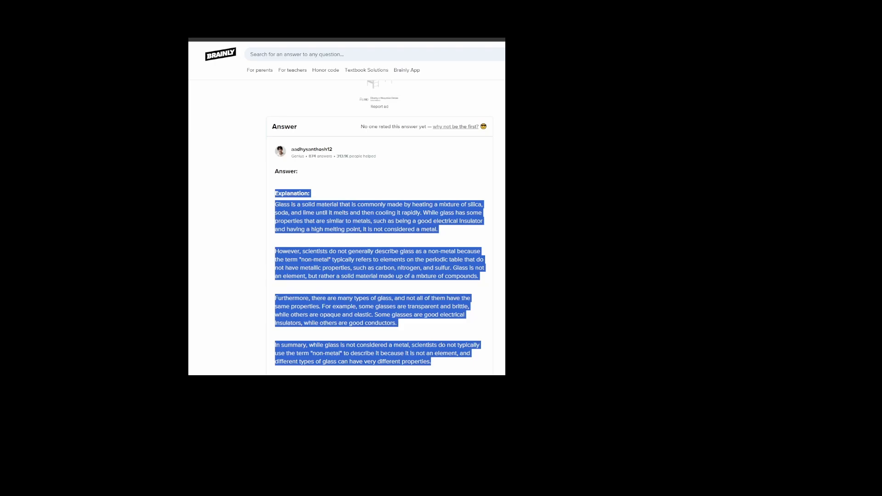
left_click(475, 366)
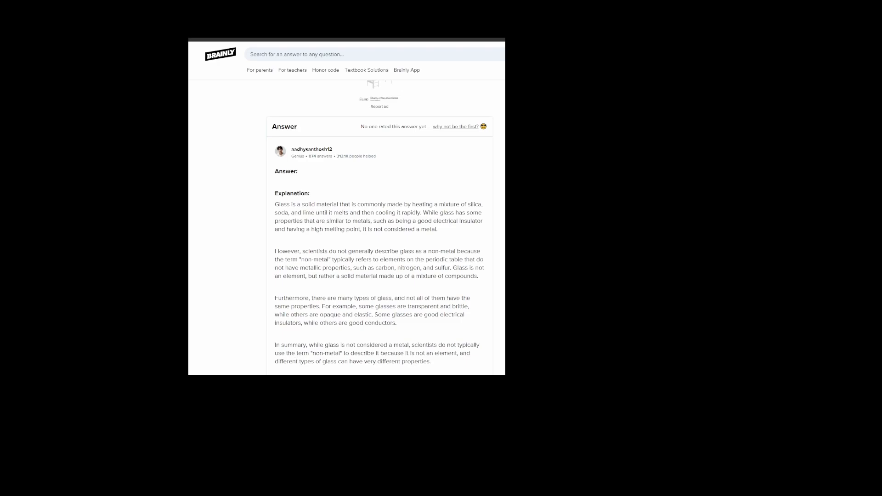
left_click_drag(275, 357, 344, 354)
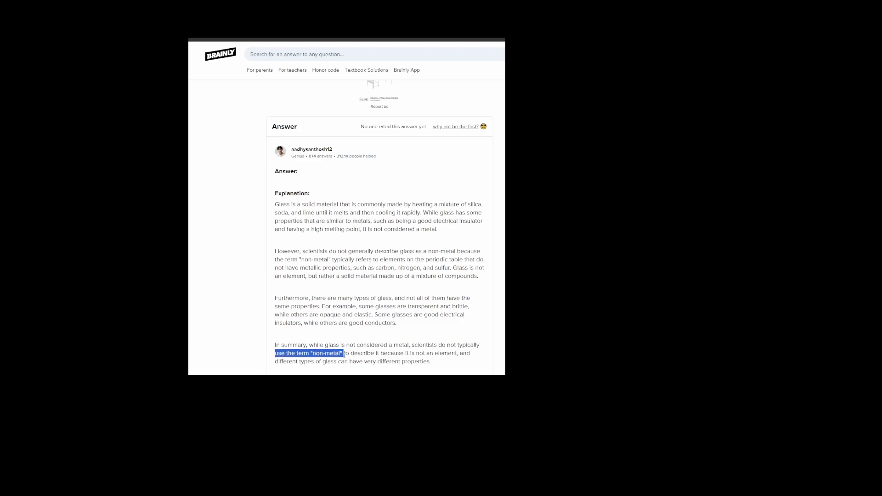
left_click(344, 354)
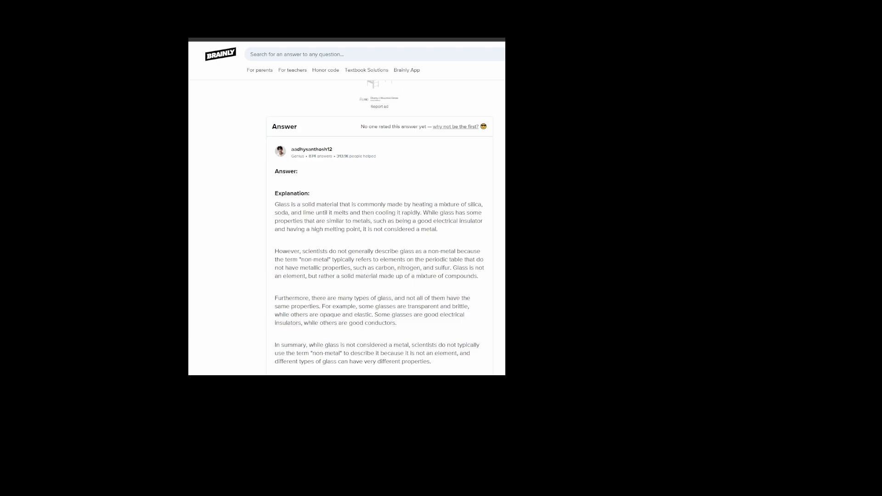
left_click_drag(311, 353, 351, 354)
left_click(351, 354)
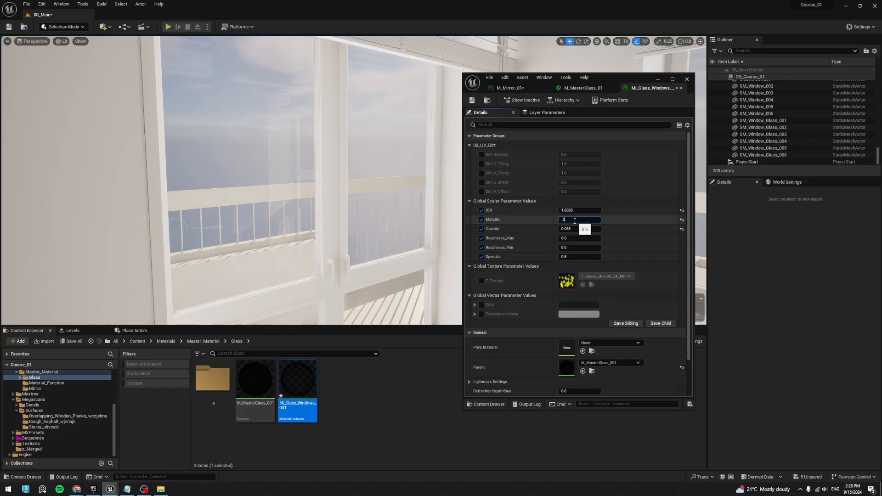
- Switch back to Unreal Editor, set the glass instance's Metallic to 0.25, and test Specular at 0 and 1 before settling on 0.5
type("5")
key("Return")
key("Tab")
key("Tab")
key("Tab")
key("Tab")
type("0")
key("Return")
type("1")
key("Return")
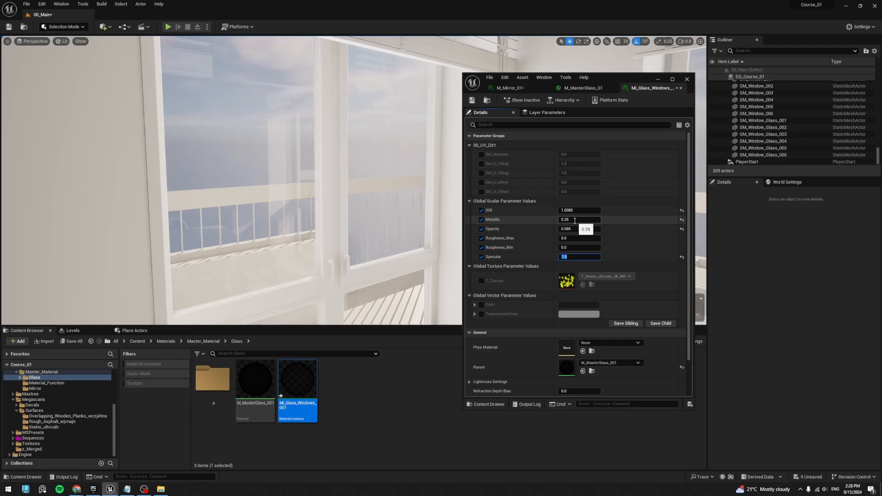
type(".5")
key("Return")
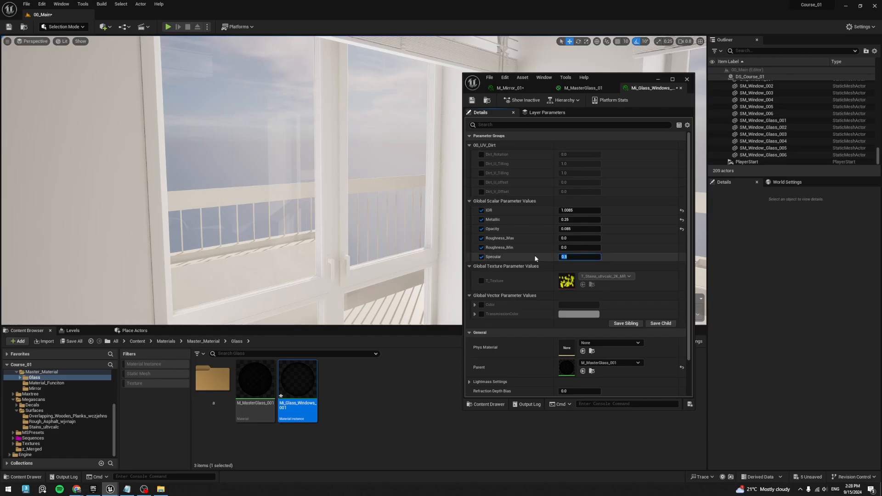
- Set the glass instance's Roughness_Max to 1
left_click(583, 238)
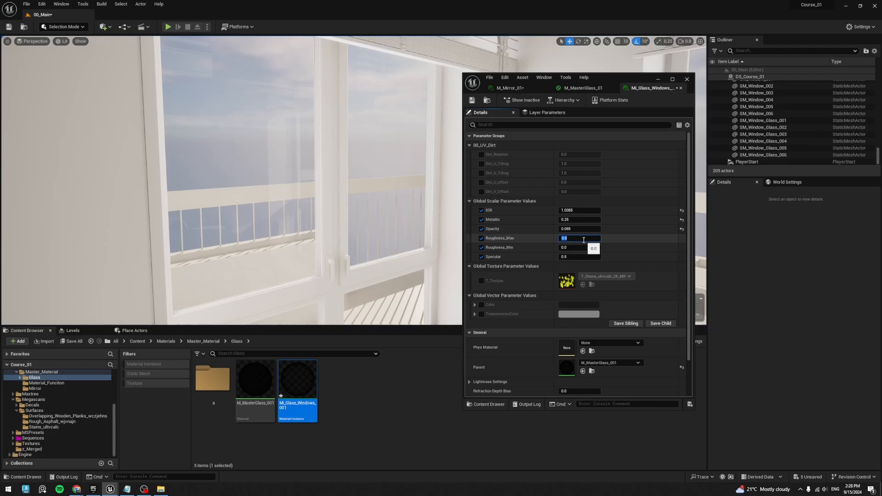
type("1")
key("Return")
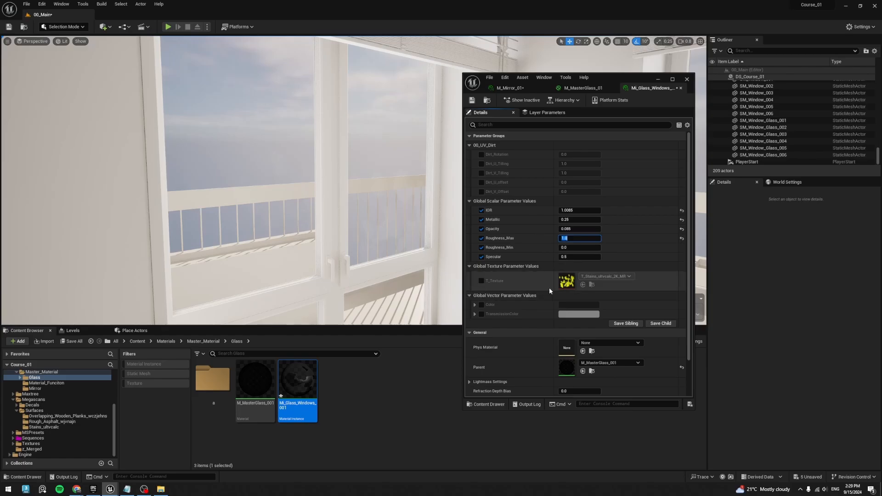
- Enable the Dirt_U_Tilling and Dirt_V_Tilling overrides in the glass instance and set both to 0.25
left_click(481, 183)
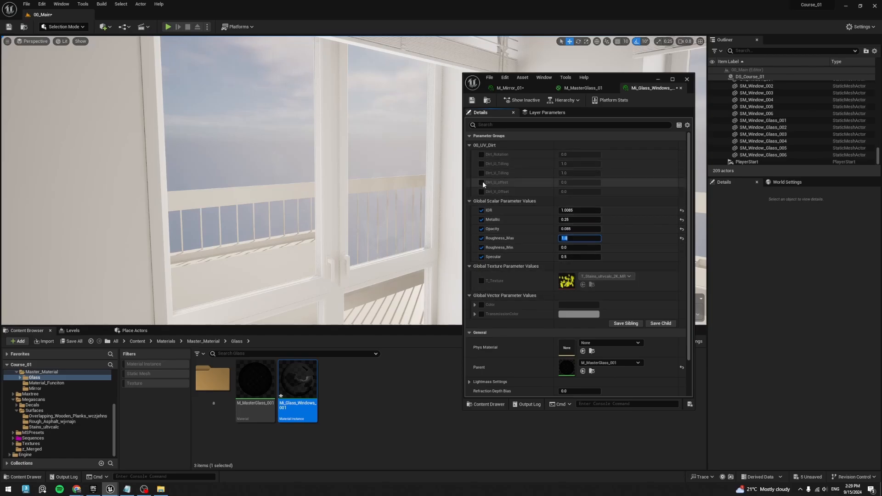
left_click(482, 173)
left_click(482, 183)
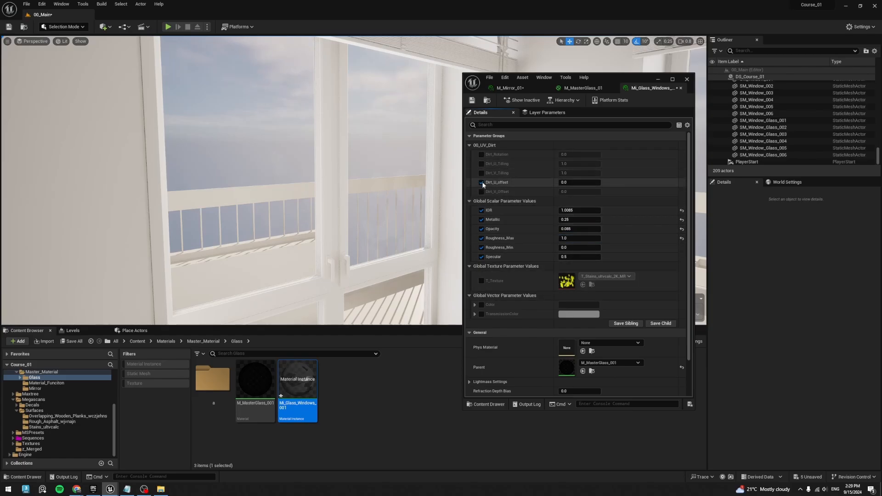
left_click(482, 164)
left_click(574, 164)
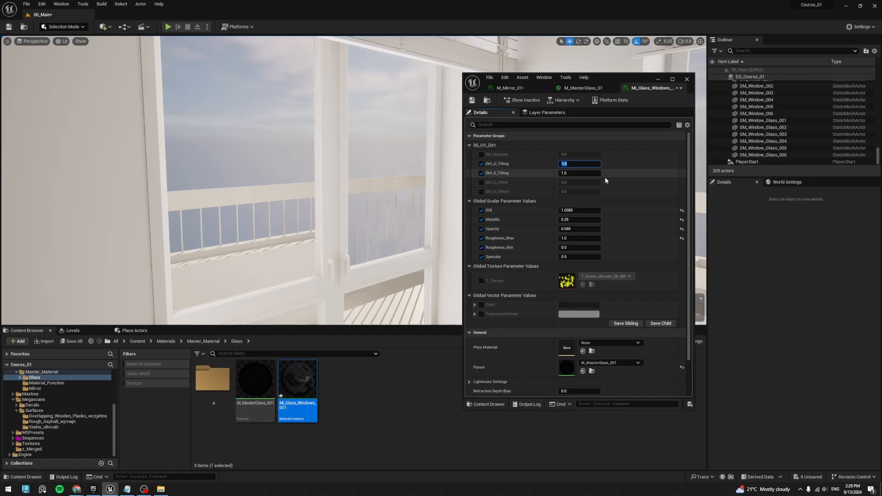
type("0.25")
key("Tab")
key("BackSpace")
type(".25")
key("Return")
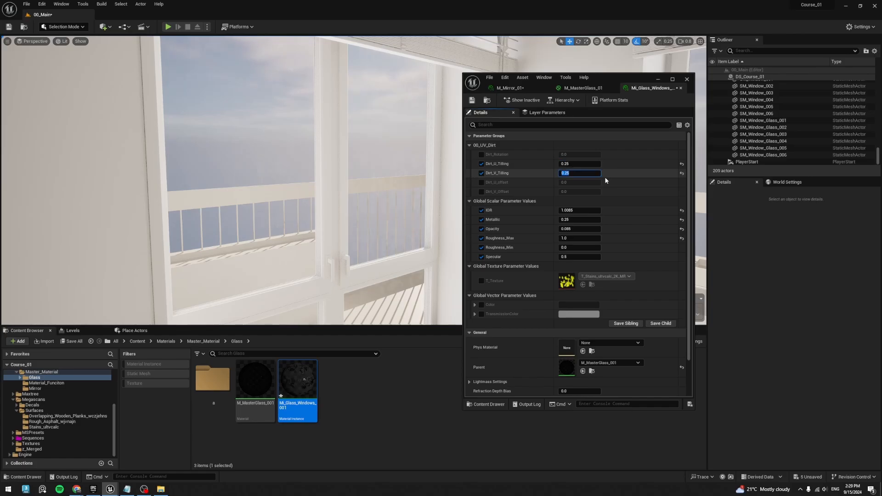
- Try lower Roughness_Max values of 0.5 and 0.25 on the glass instance
left_click(579, 238)
type("0.5")
key("Return")
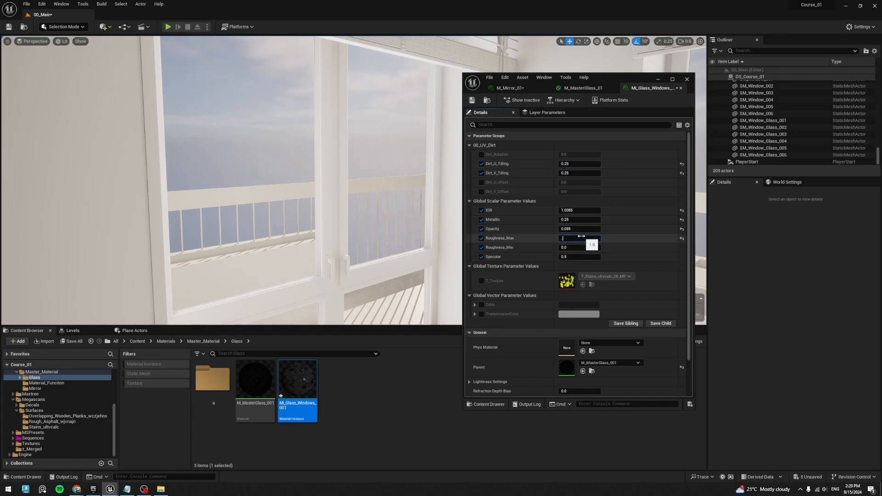
type(".25")
key("Return")
right_click_drag(377, 198, 487, 197)
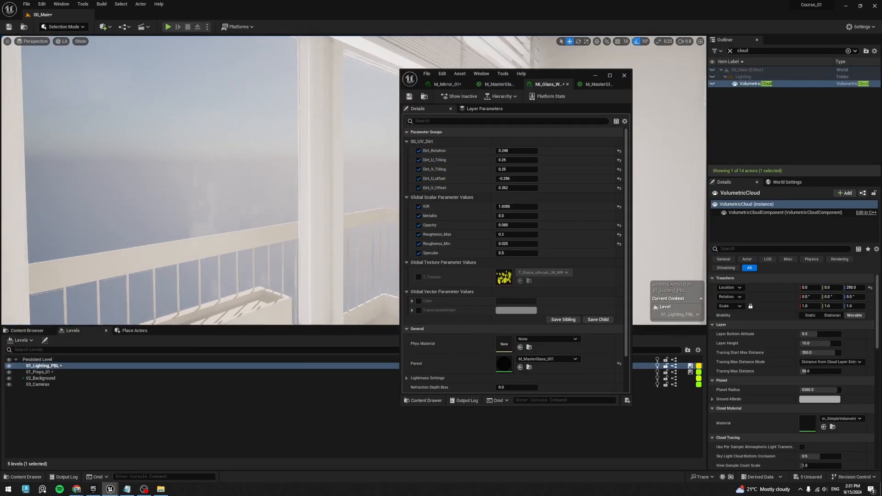
- Set the glass instance's Roughness_Max to 0.5 and check the dirt on the window panes
right_click_drag(276, 183, 189, 165)
left_click(507, 235)
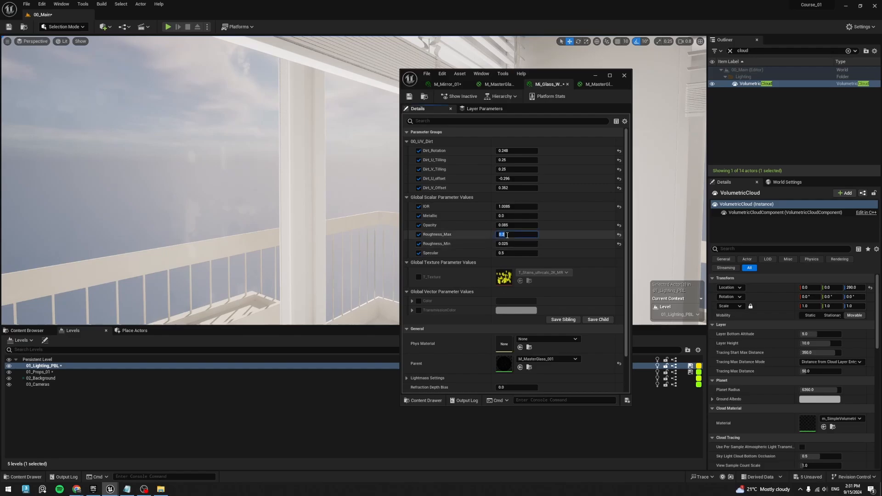
type("0.5")
key("Return")
right_click_drag(257, 161, 120, 202)
right_click_drag(195, 225, 216, 224)
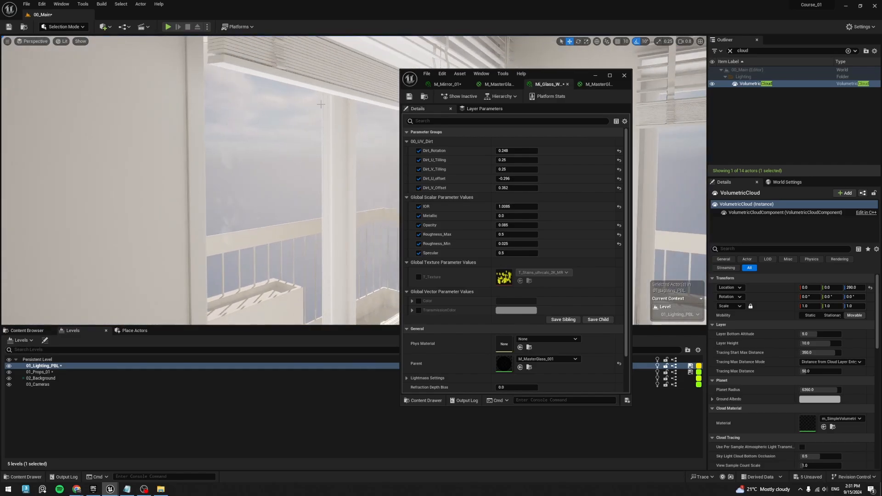
right_click_drag(282, 176, 207, 235)
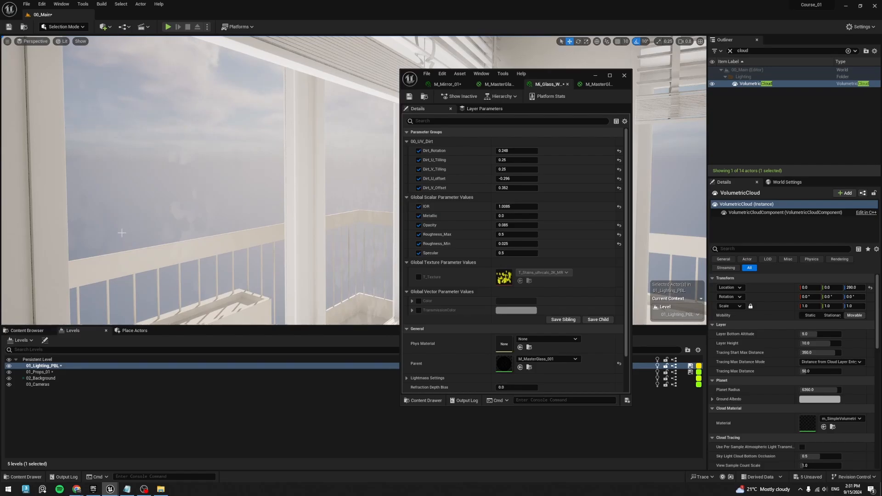
mouse_move(122, 232)
right_mouse_down()
mouse_move(56, 225)
mouse_move(131, 230)
right_mouse_up()
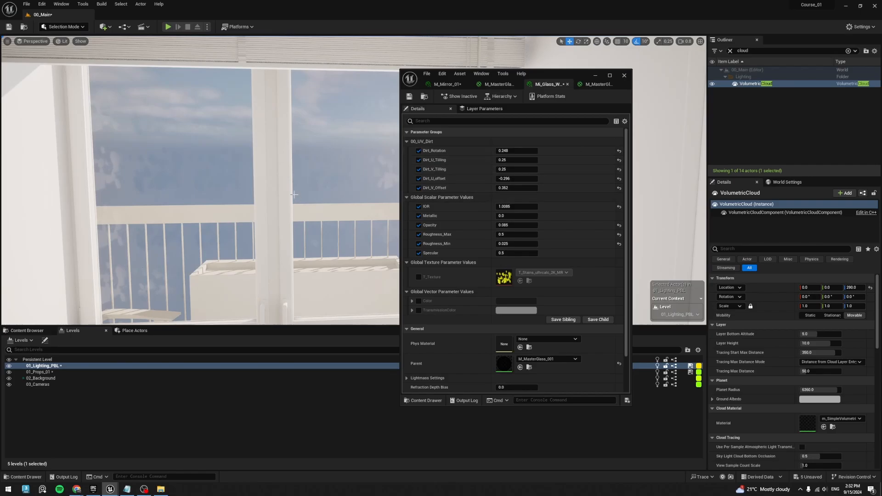
- Try the glass instance's Dirt_U_Tilling and Dirt_V_Tilling at 1
left_click(522, 161)
type("1")
key("Return")
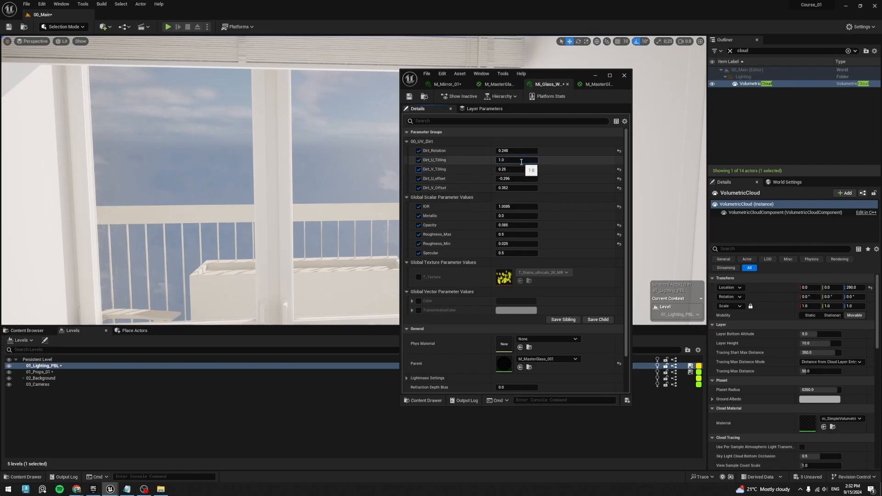
key("Tab")
type("1")
key("Return")
right_click_drag(284, 200, 275, 200)
- Set Dirt_U_Tilling and Dirt_V_Tilling to 0.05, and raise Dirt_U_Tilling to 0.1
left_click(511, 159)
type("0.05")
key("Tab")
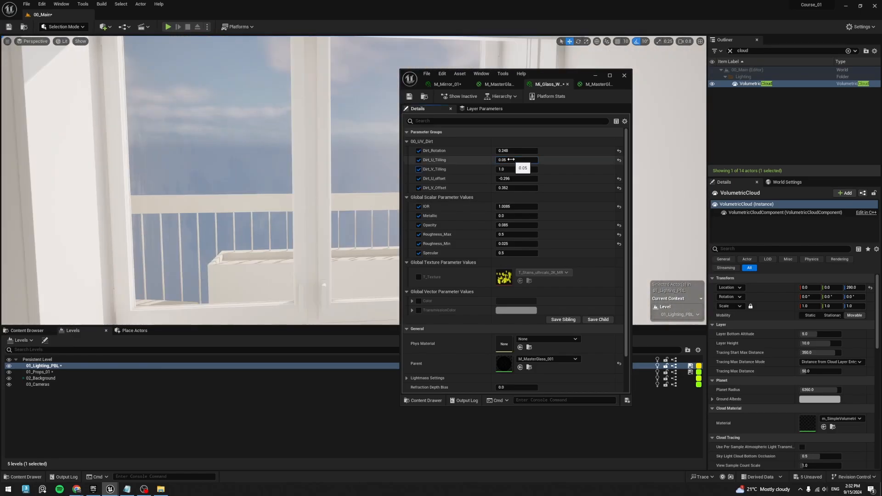
type("0.05")
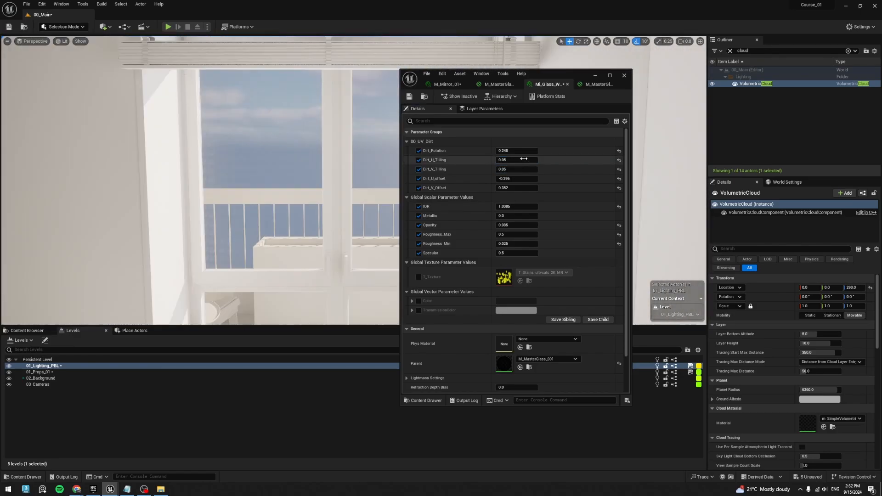
left_click(511, 159)
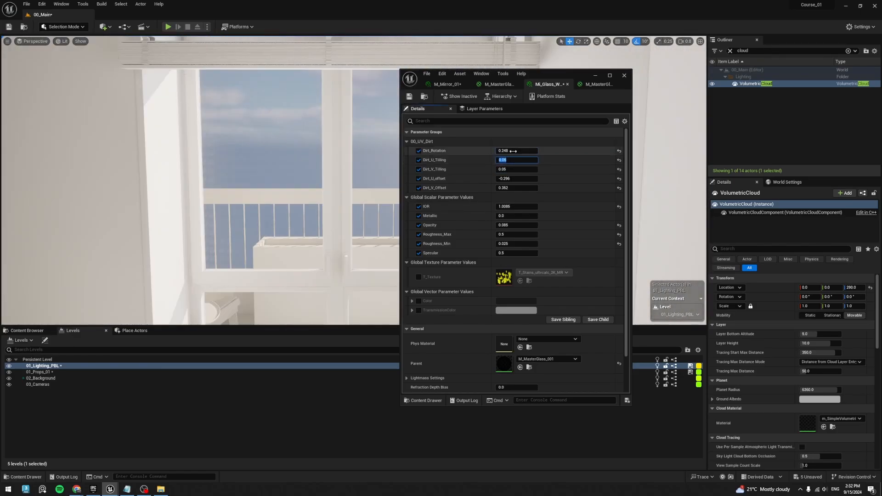
type("0.1")
key("Tab")
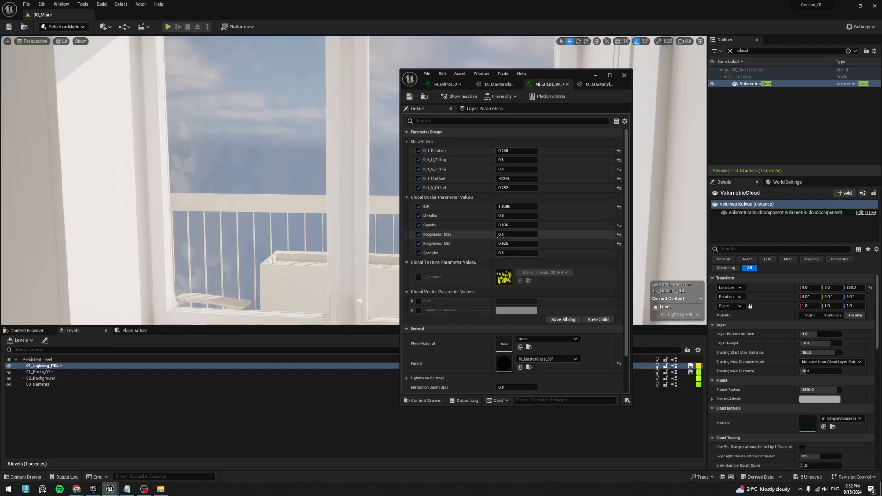
left_click(528, 235)
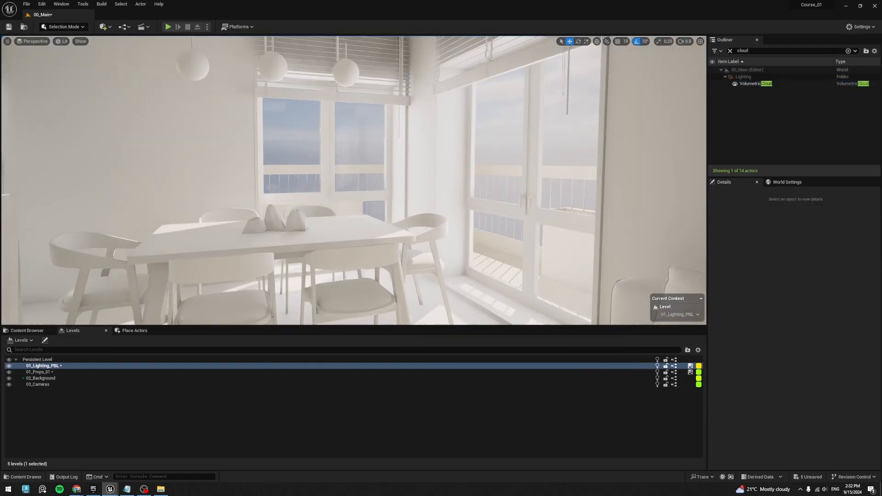
- Test picking the window glass and RectLight_Windows_4 at the window beside the shelves
right_click_drag(354, 181, 312, 175)
left_click(356, 135)
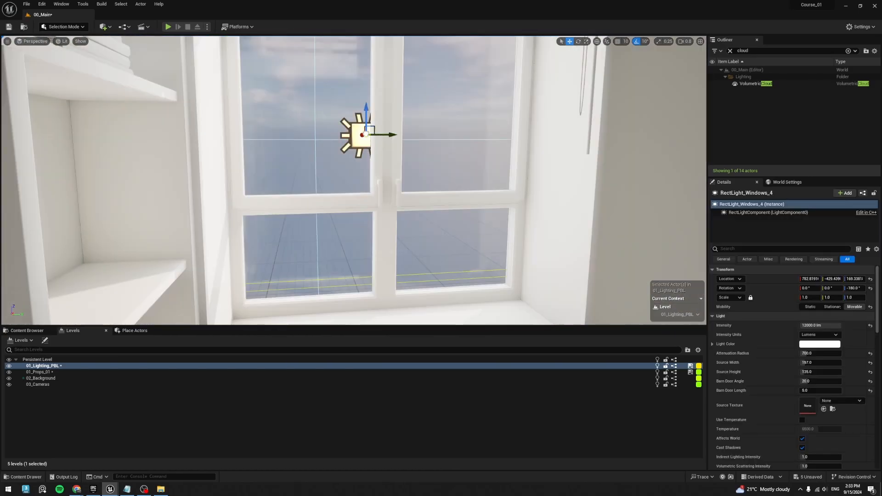
left_click(336, 186)
left_click(356, 141)
left_click(303, 115)
right_click_drag(304, 115, 338, 122)
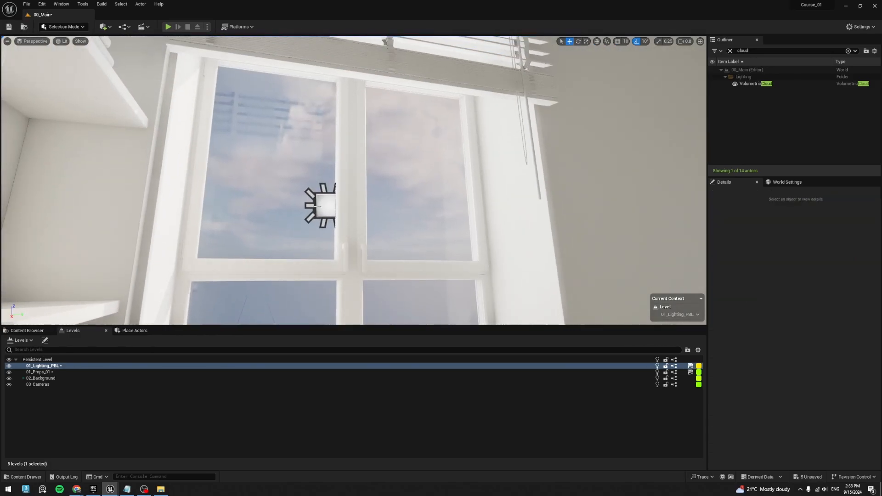
left_click(321, 206)
left_click(291, 160)
left_click(321, 205)
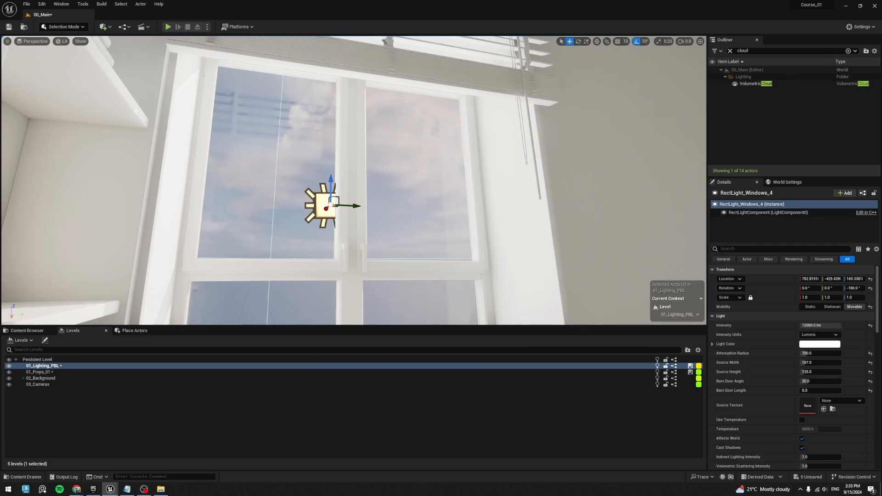
right_click_drag(314, 152, 313, 115)
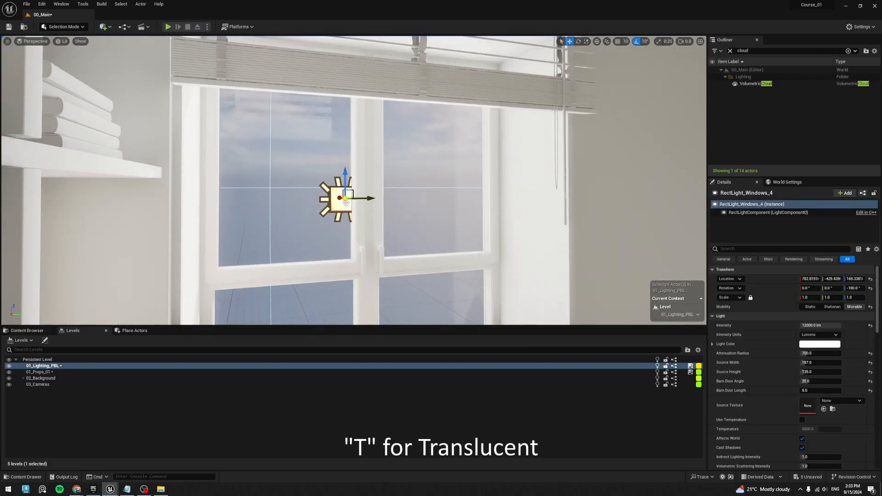
- Clear the selection and test translucent selection by picking SM_Window_Glass_002 and RectLight_Windows_4
key("Escape")
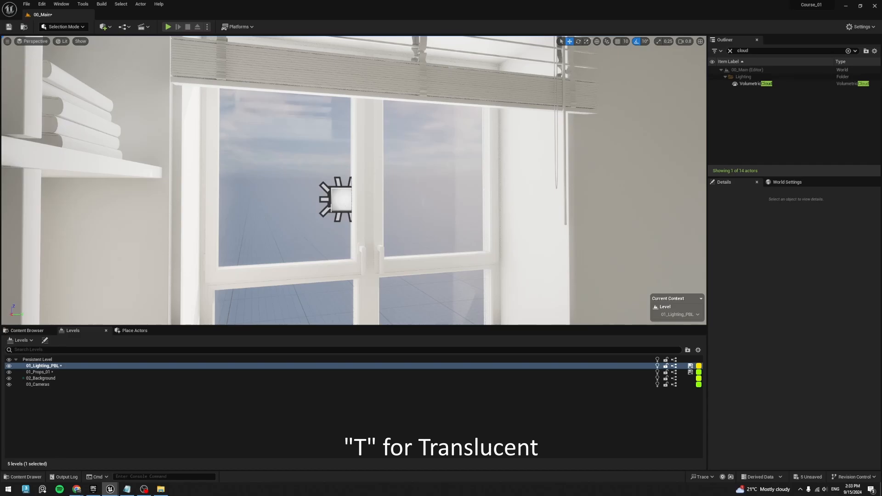
left_click(330, 209)
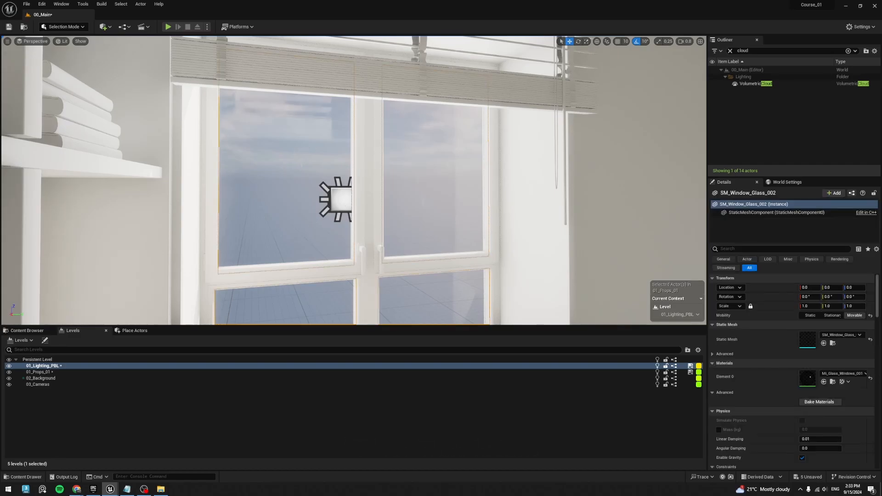
left_click(341, 202)
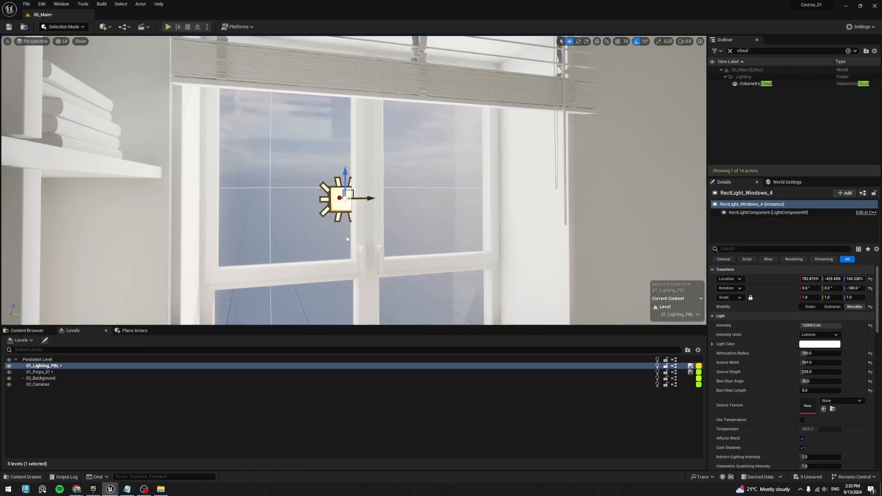
left_click(336, 210)
right_click_drag(361, 147, 351, 163)
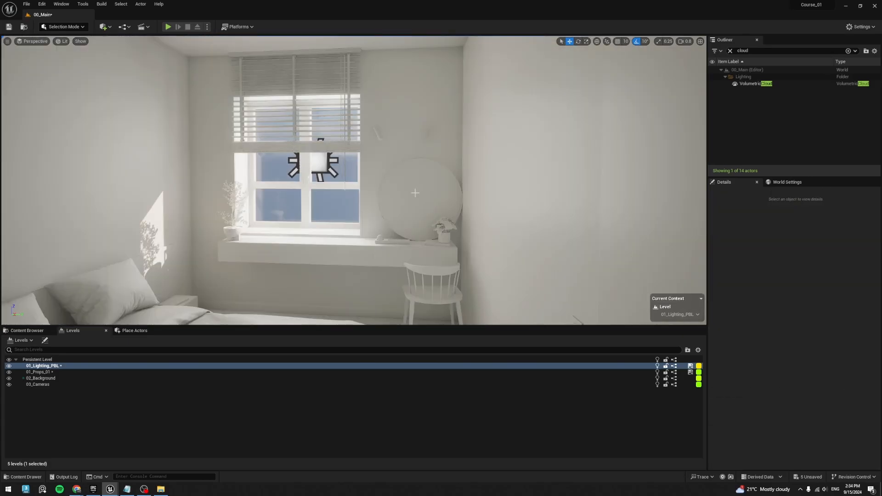
- Test picking SM_Window_Glass_001 and RectLight_Windows_5 at the window beside the round mirror
left_click(327, 169)
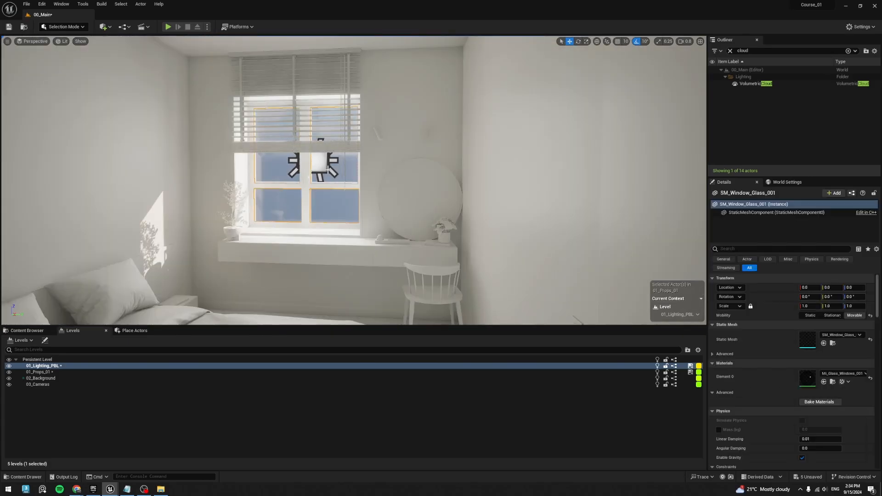
left_click(318, 167)
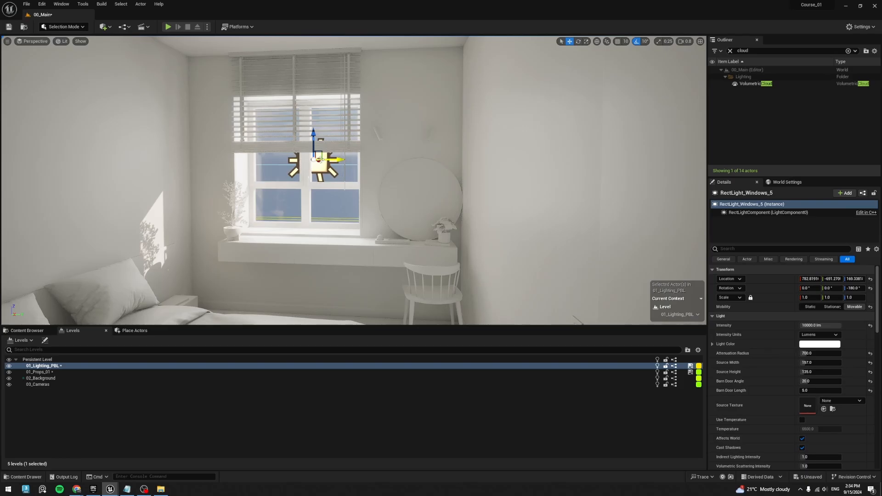
- Open the M_Mirror_001 material, promote its Metallic input to a parameter and place that node beside the output node
left_click(20, 331)
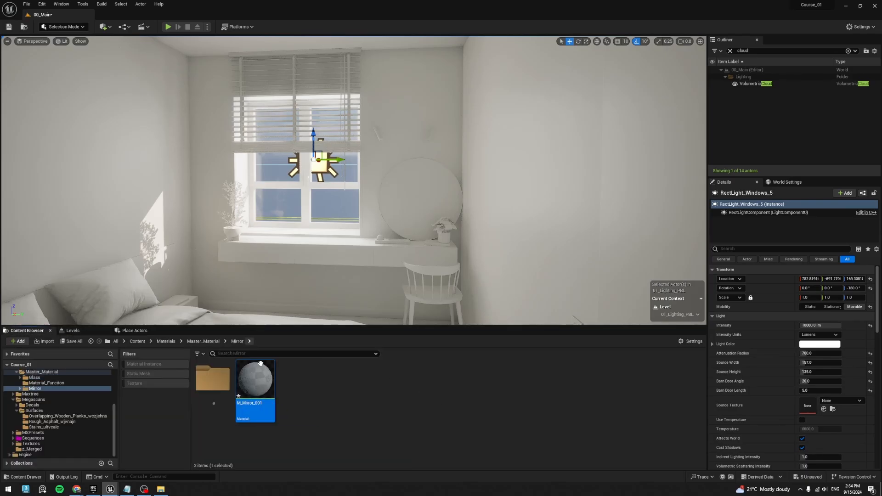
double_click(255, 380)
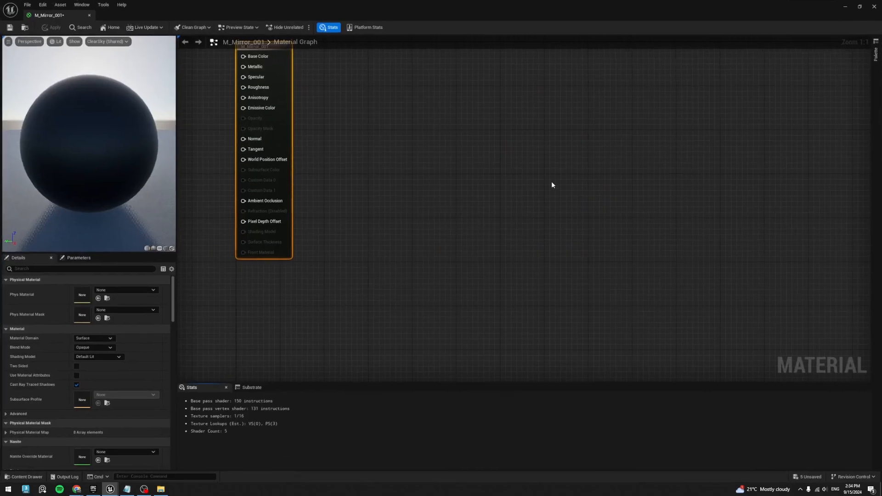
left_click(610, 76)
right_click(448, 162)
left_click(478, 174)
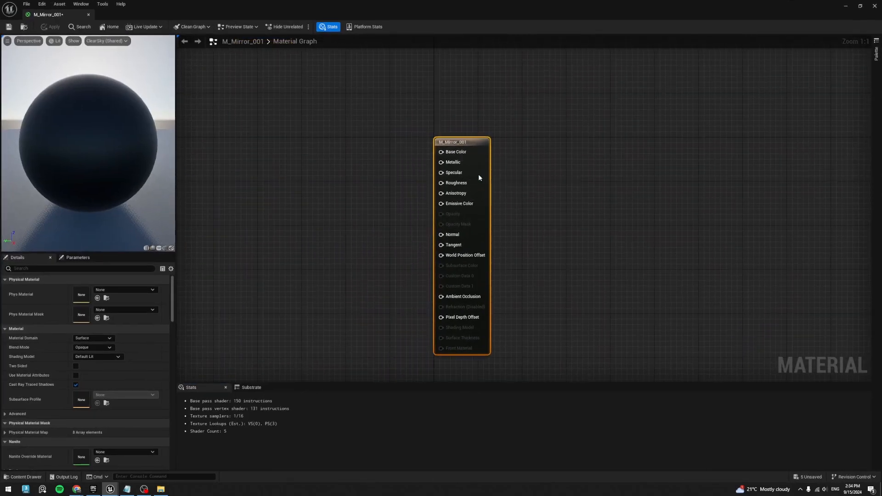
left_click_drag(415, 152, 339, 164)
- Promote Specular and Roughness to parameters, stack them below Metallic and move the output node farther away
right_click(454, 172)
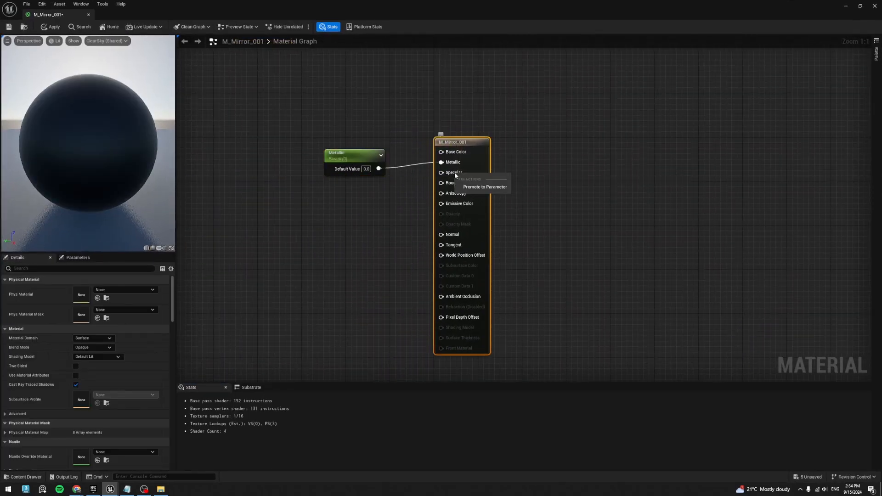
left_click(478, 187)
left_click_drag(422, 160, 346, 204)
right_click(457, 183)
left_click(477, 197)
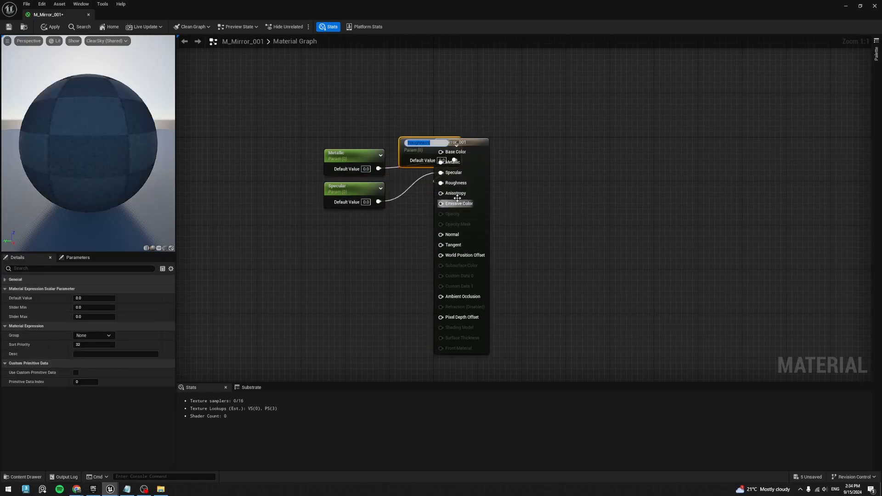
left_click_drag(422, 148, 346, 225)
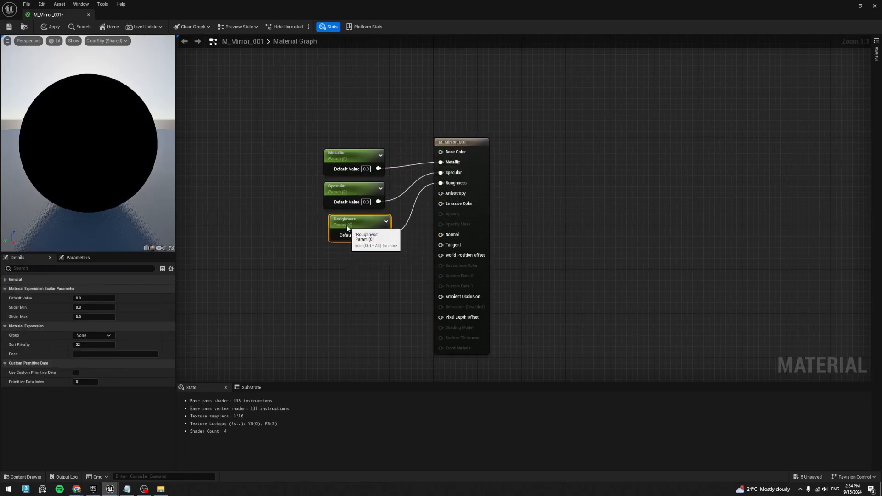
left_click_drag(475, 148, 529, 148)
right_click_drag(396, 94, 405, 145)
left_click(405, 145)
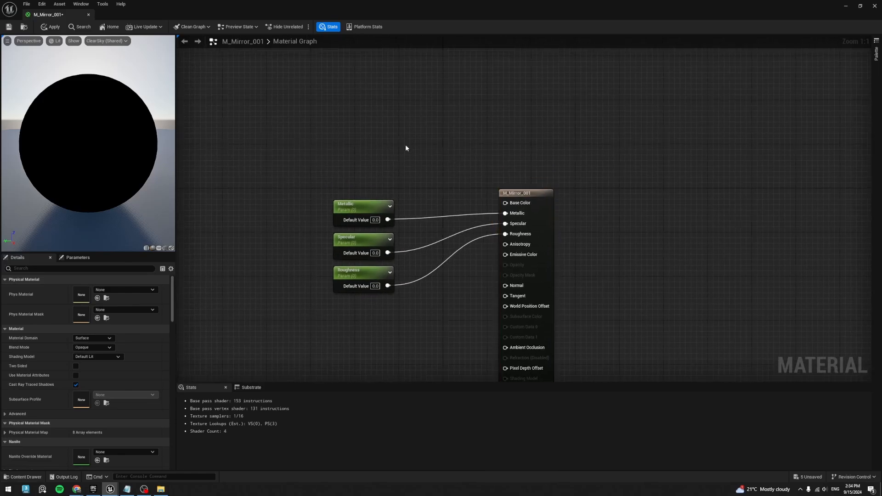
- Add a black vector parameter named Color above the Metallic node, made from a three-component constant, and connect it to Base Color
key("3")
left_click(393, 159)
left_click_drag(394, 159, 330, 129)
right_click(354, 121)
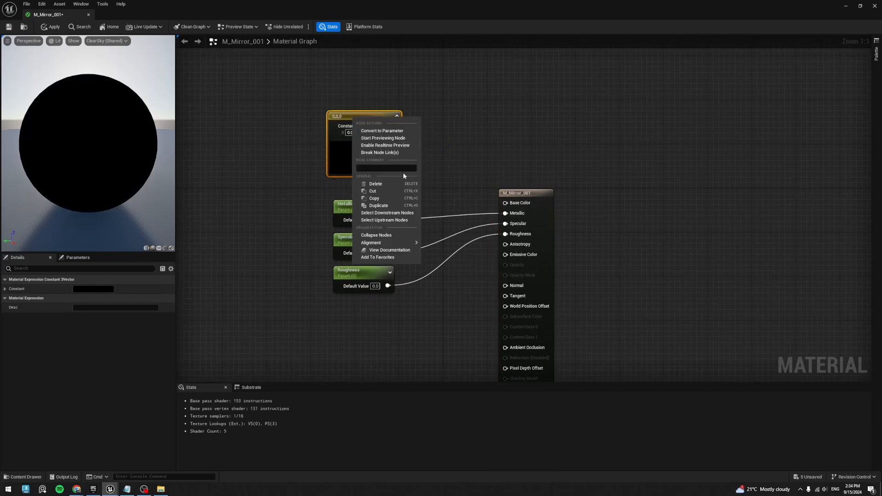
left_click(387, 131)
type("C")
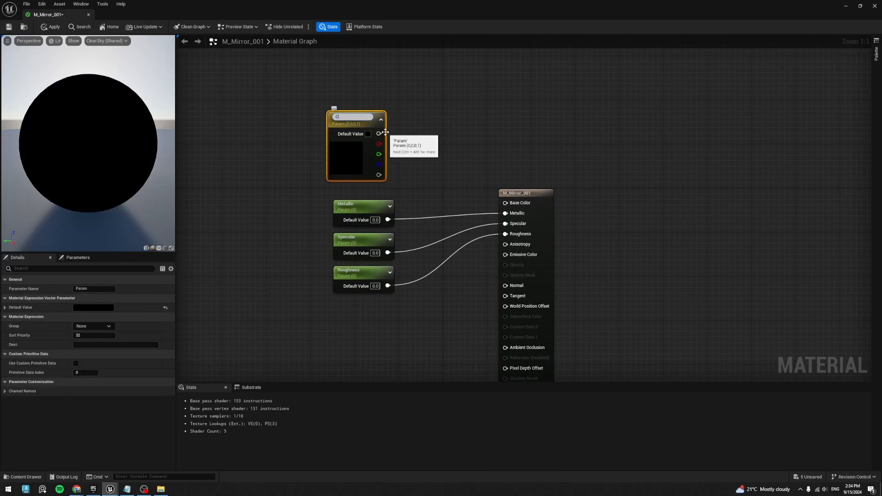
type("olor")
key("Return")
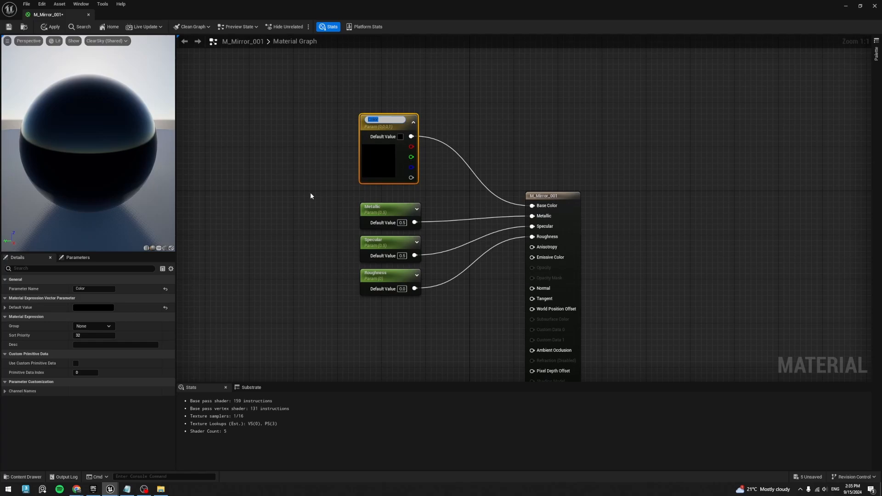
- Save M_Mirror_001 with Metallic and Specular defaults of 0.5, and close the material
left_click(311, 192)
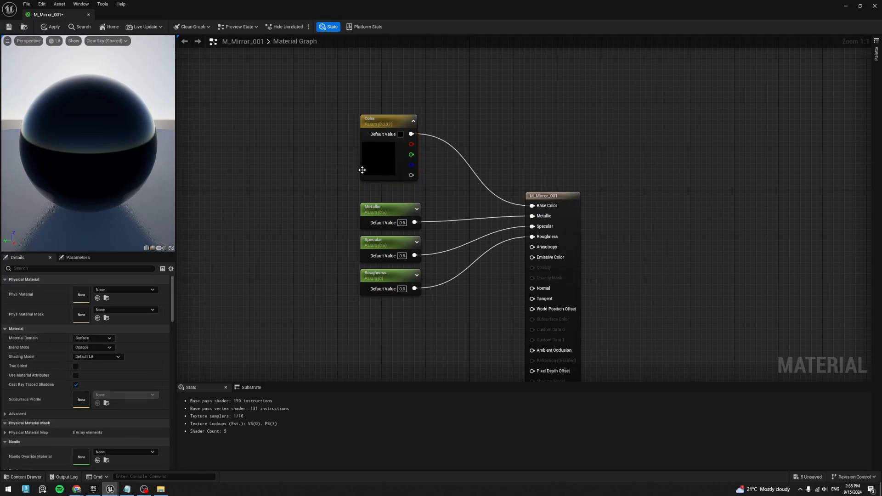
left_click(9, 27)
middle_click(55, 17)
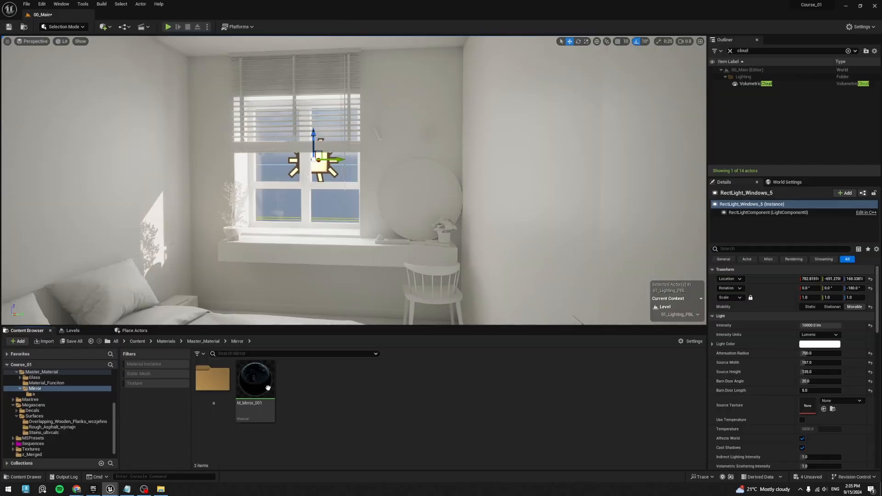
- Create a material instance of M_Mirror_001 named Mi_MirrorMaterial_01 and apply it to the round mirror
right_click(258, 379)
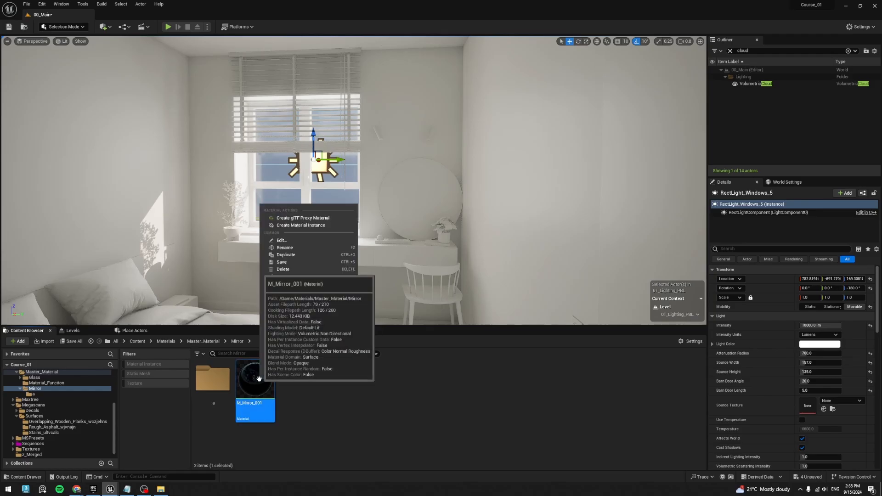
left_click(321, 225)
type("MI_MirrorMaet")
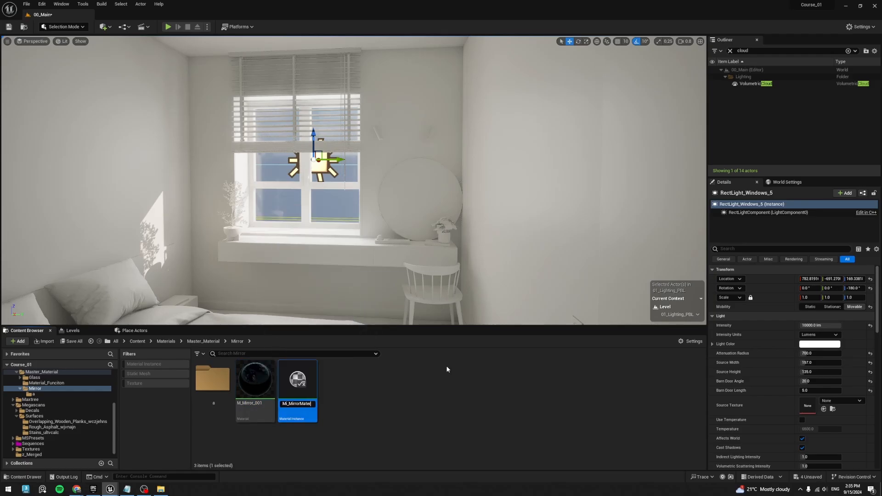
type("ial_")
key("Return")
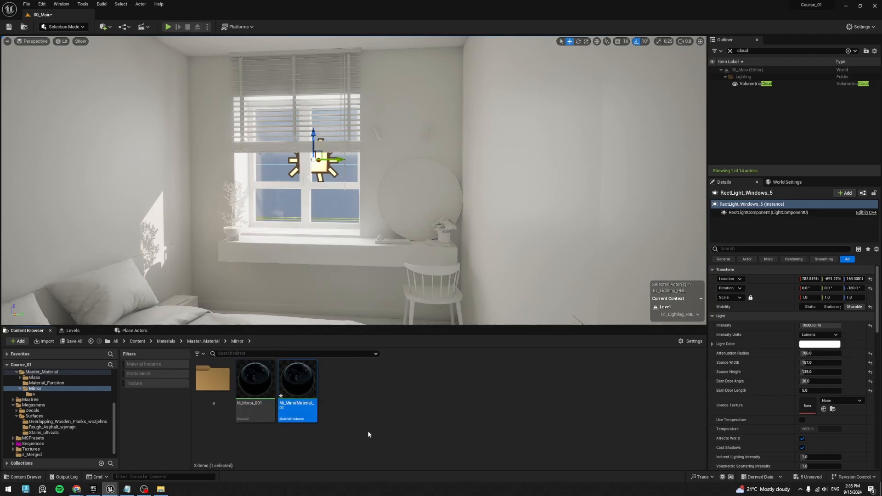
left_click_drag(298, 383, 442, 216)
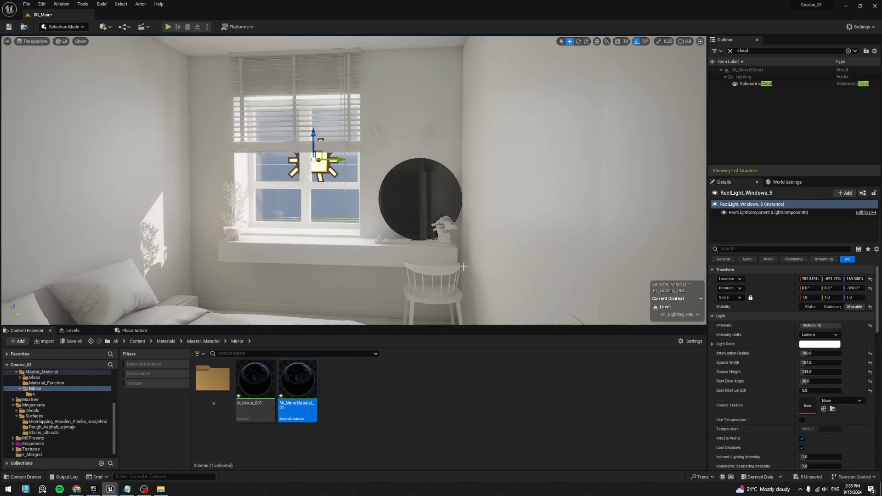
- Override Mi_MirrorMaterial_01's parameters, with Metallic at 0.7, Roughness at 0.01 and Specular at 0
double_click(302, 378)
left_click_drag(646, 95, 667, 77)
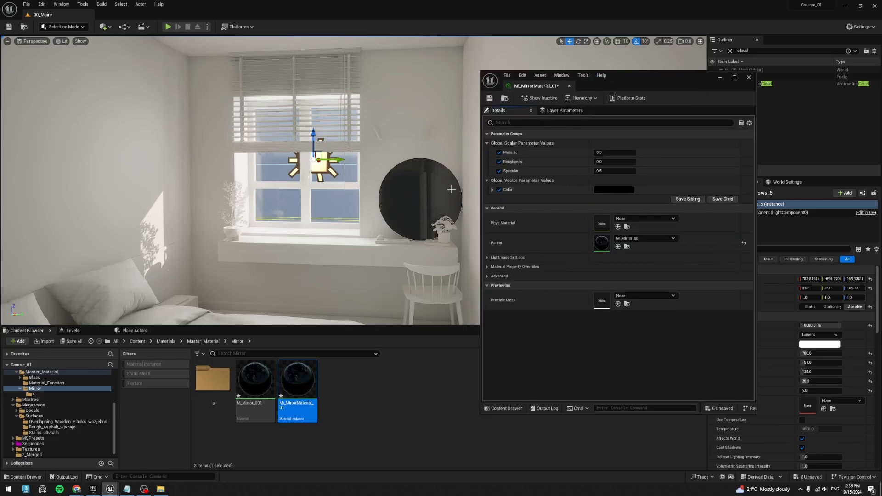
left_click(617, 153)
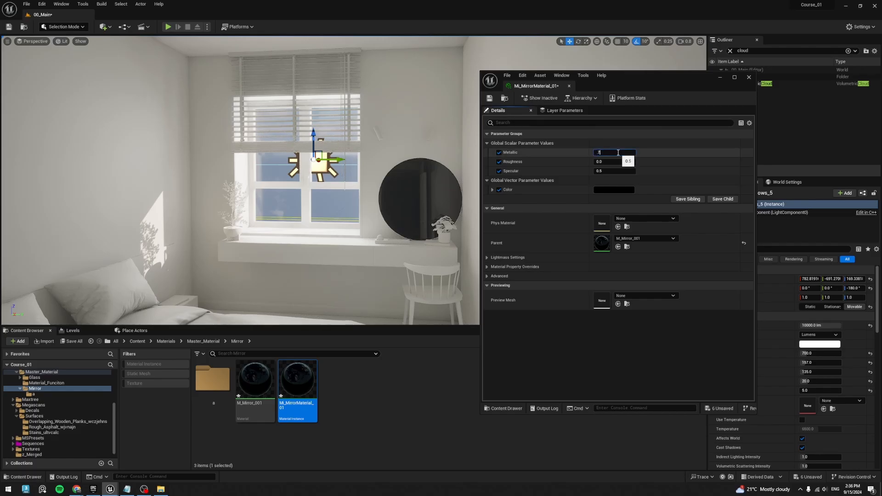
type(".7")
key("Return")
left_click(616, 162)
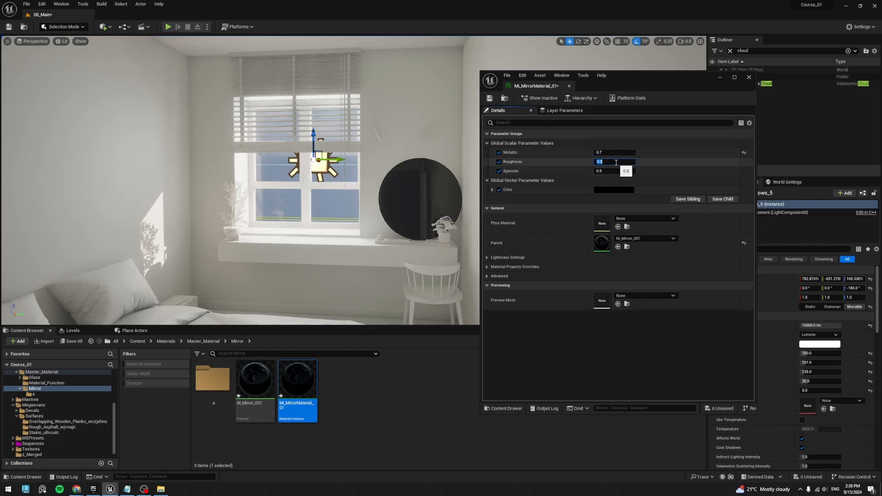
type(".01")
key("Return")
key("Tab")
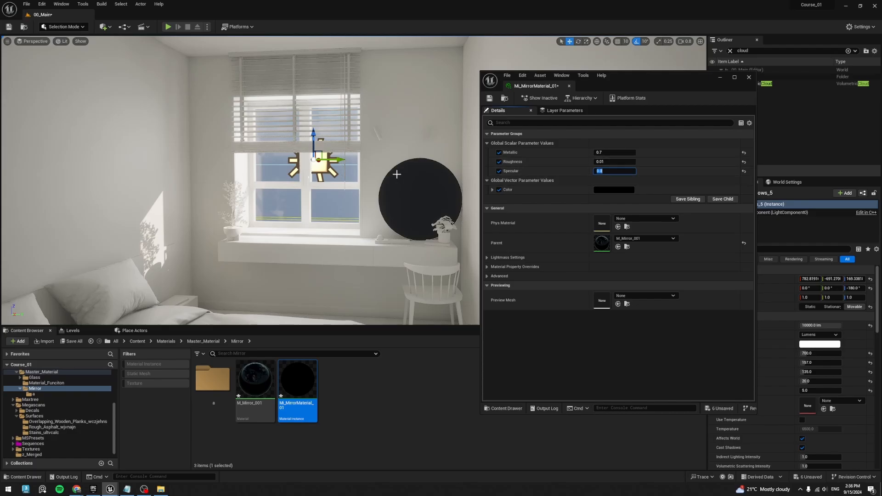
- Set the mirror instance's Color to a grey with a value of 0.35 and minimize its editor
right_click_drag(395, 174, 429, 196)
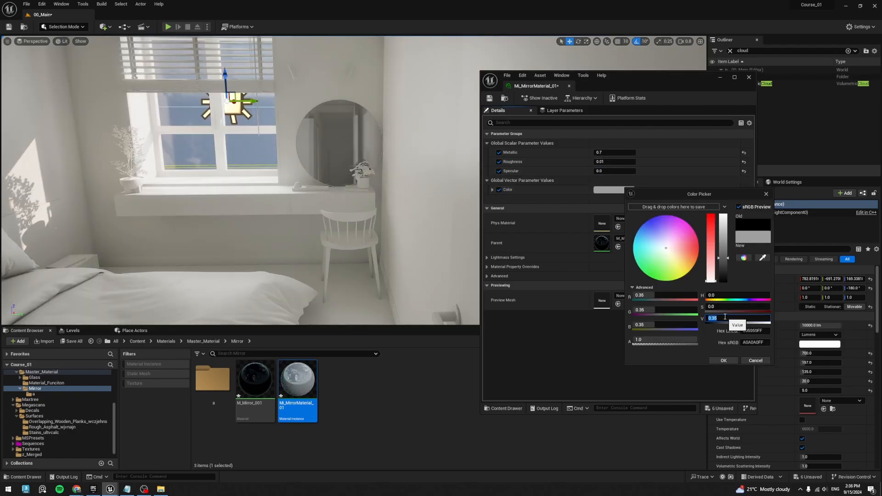
left_click(723, 361)
right_click_drag(420, 243, 408, 226)
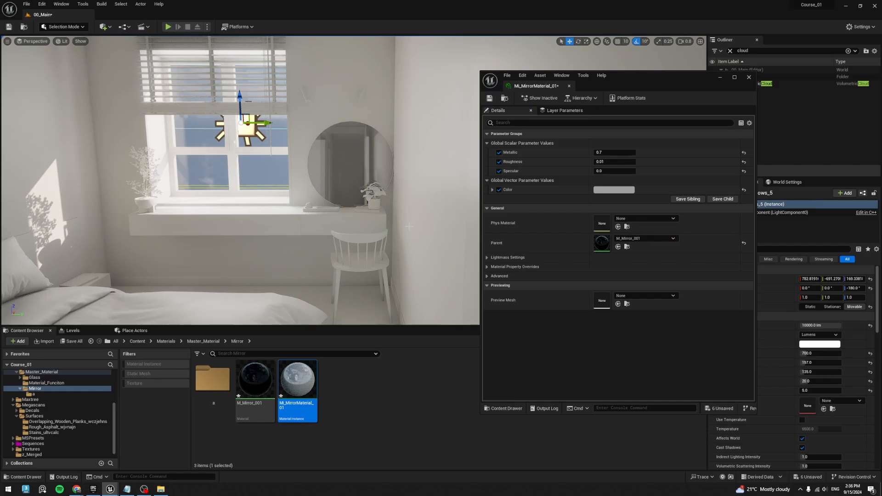
left_click(721, 77)
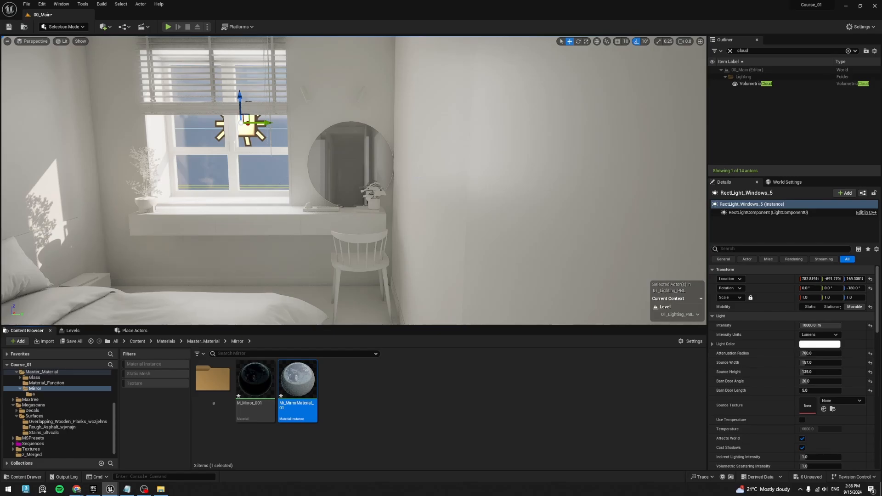
- Examine the reflections in the round bedroom mirror up close and from different angles
mouse_move(354, 180)
right_mouse_down()
mouse_move(358, 207)
mouse_move(353, 172)
right_mouse_up()
key("w")
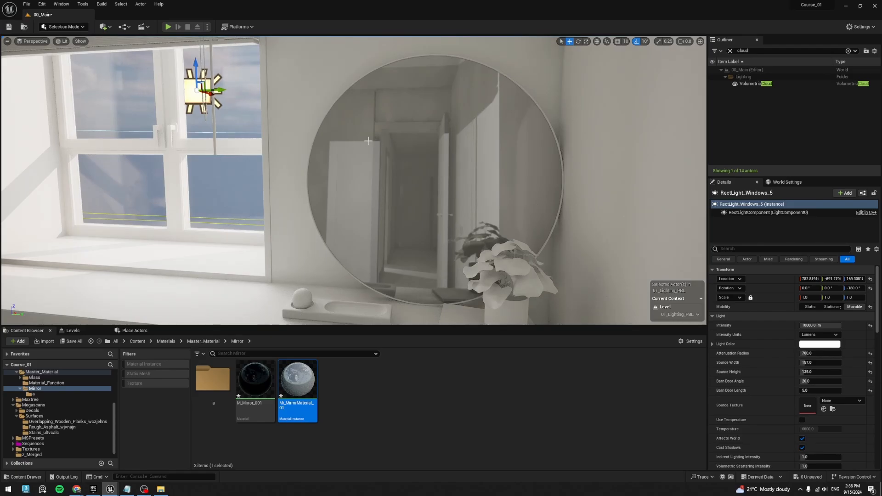
right_click_drag(383, 93, 359, 86)
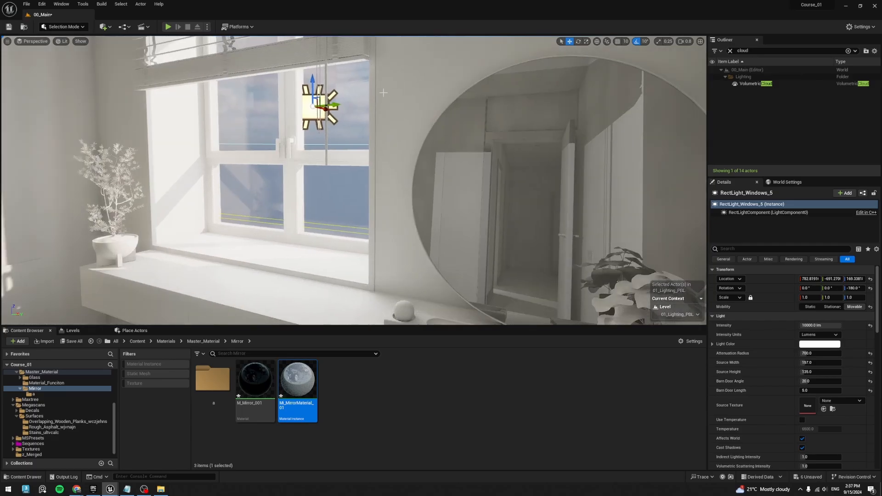
right_click_drag(331, 129, 455, 127)
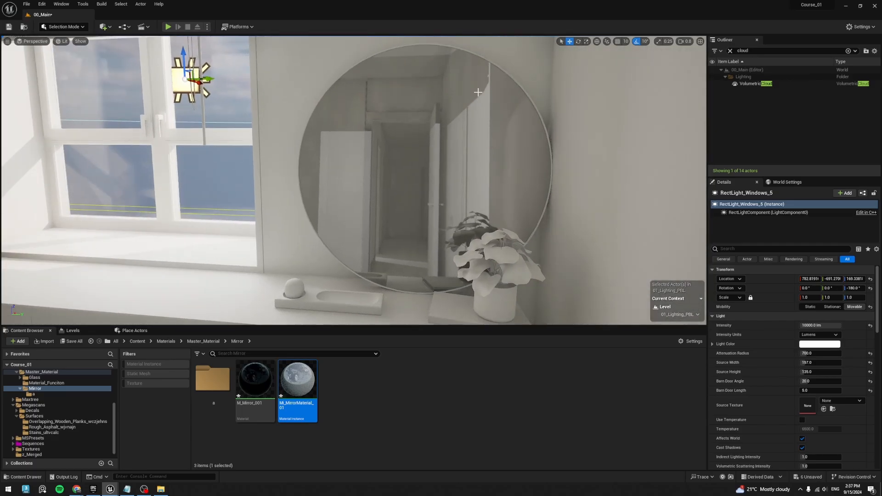
right_click_drag(367, 208, 375, 153)
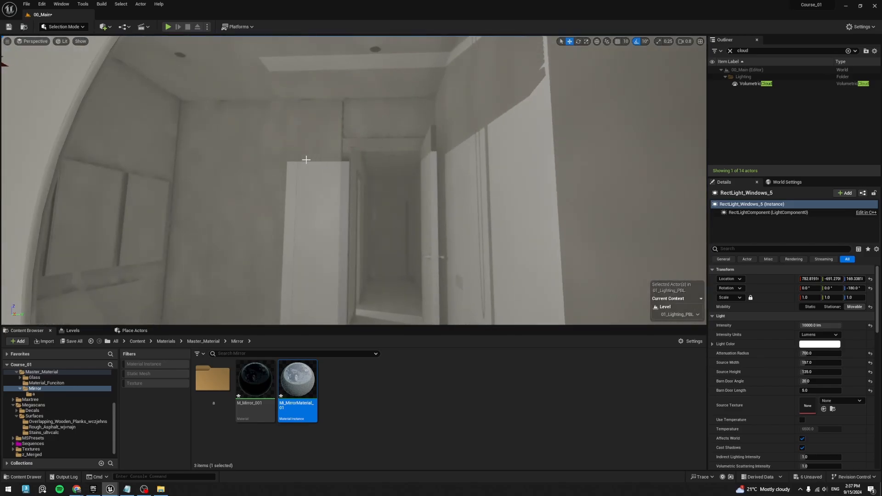
right_click_drag(351, 194, 377, 235)
key("s")
key("w")
key("a")
key("d")
key("w")
- Duplicate the bedroom mirror along the Y axis into the neighbouring room, placing it beside the window at Y about -98
left_click(315, 195)
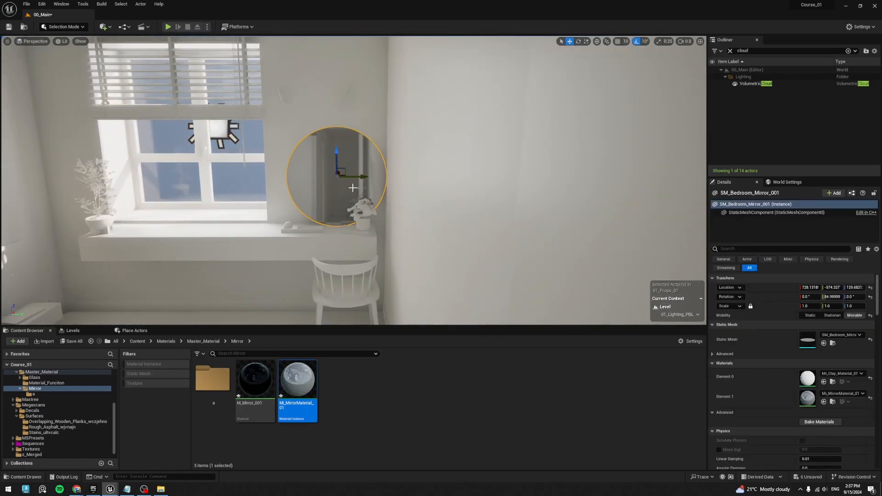
mouse_move(357, 177)
right_mouse_down()
mouse_move(376, 176)
mouse_move(358, 176)
right_mouse_up()
left_click_drag(358, 177, 652, 177, "alt+shift")
right_click_drag(357, 176, 329, 192)
key("w")
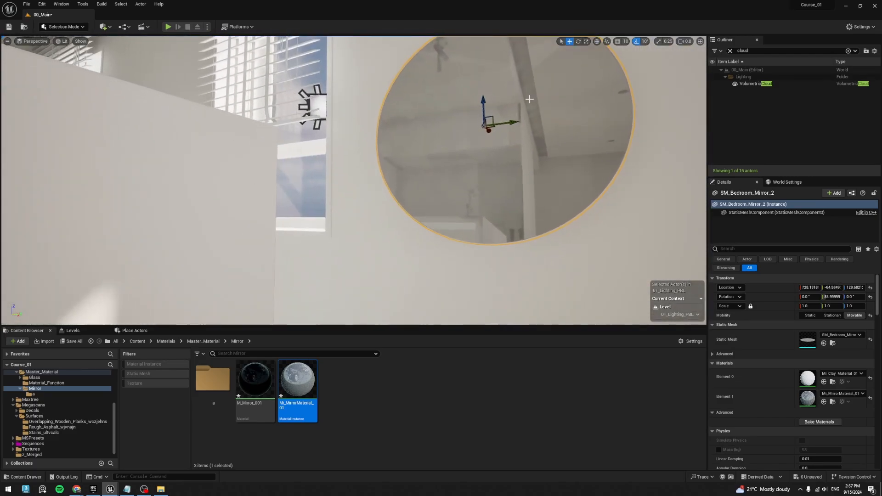
left_click_drag(512, 122, 420, 132)
middle_click_drag(418, 180, 390, 154)
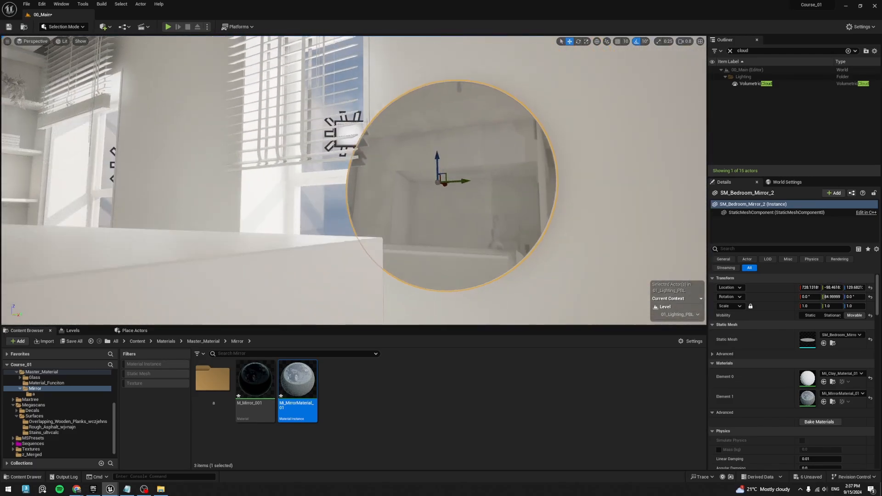
- Enable Affect Ray Tracing Reflections on RectLight_Windows_3 beside the duplicated mirror
left_click(342, 131)
left_click(344, 131)
left_click(748, 250)
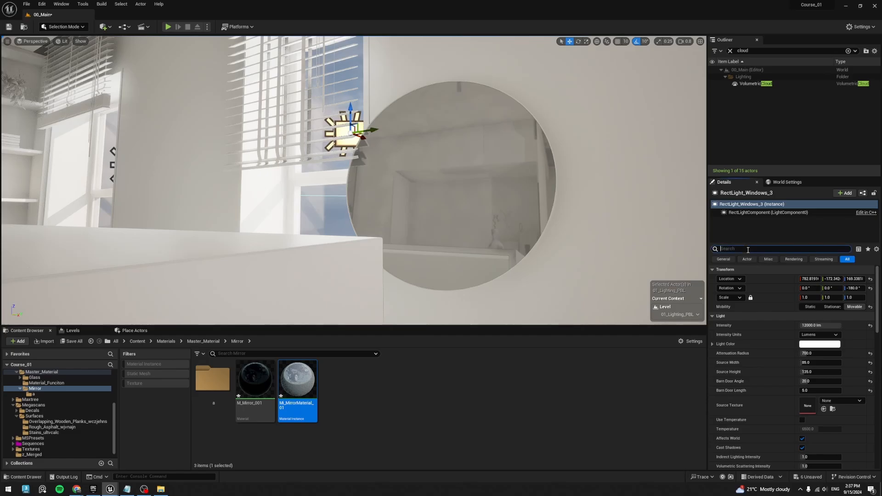
type("rel")
key("BackSpace")
type("f")
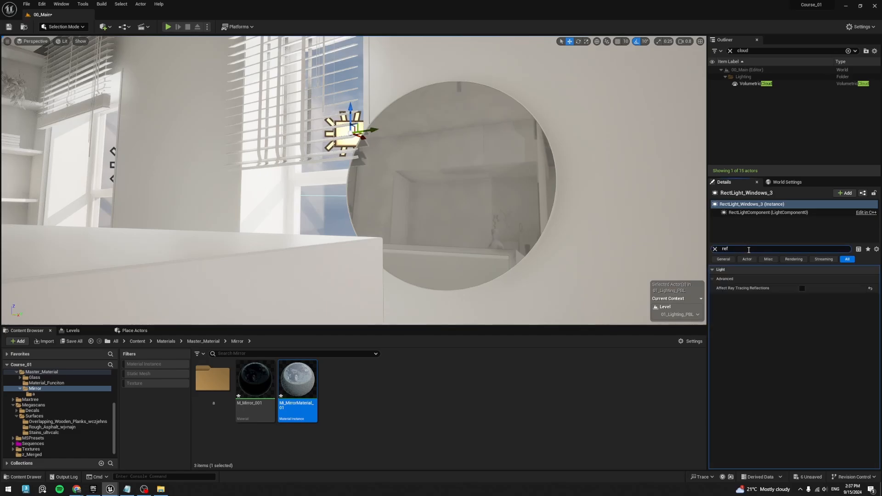
left_click(801, 289)
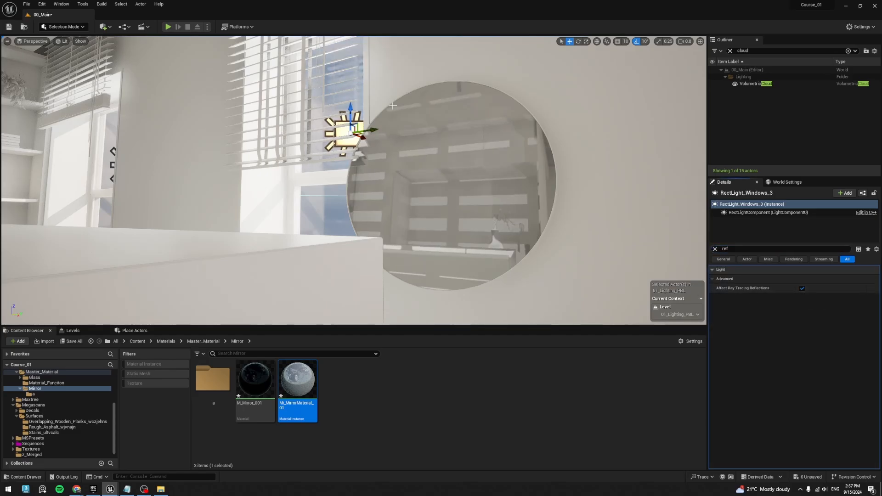
- Clear the selection and examine how the window light appears in the duplicated mirror's reflections
key("Escape")
mouse_move(398, 176)
right_mouse_down()
mouse_move(389, 185)
mouse_move(394, 166)
right_mouse_up()
key("s")
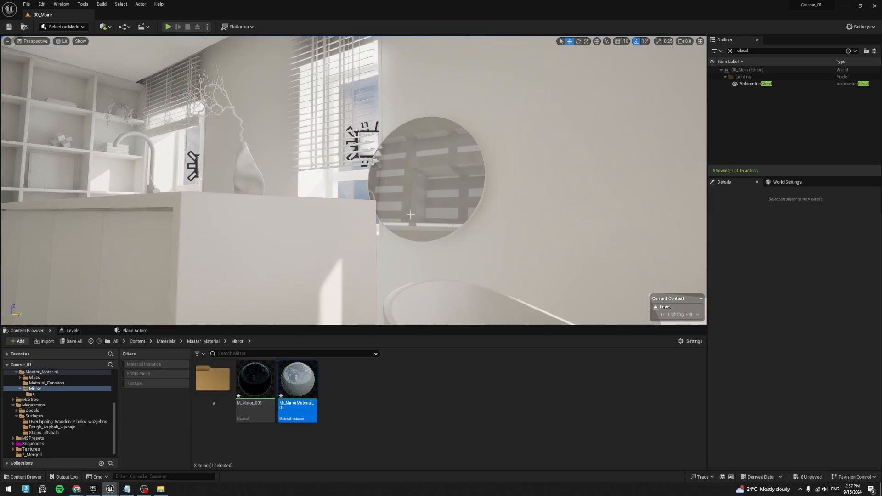
right_click_drag(410, 215, 413, 200)
key("e")
mouse_move(368, 178)
right_mouse_down()
mouse_move(379, 198)
mouse_move(367, 178)
right_mouse_up()
key("w")
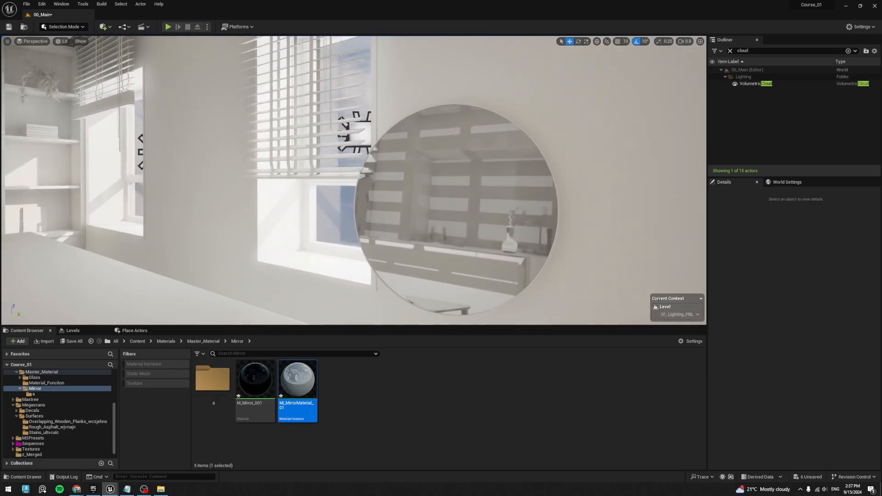
- Try moving the kitchen window blinds away from RectLight_Windows_3 beside the duplicated mirror and undo the move
left_click(363, 144)
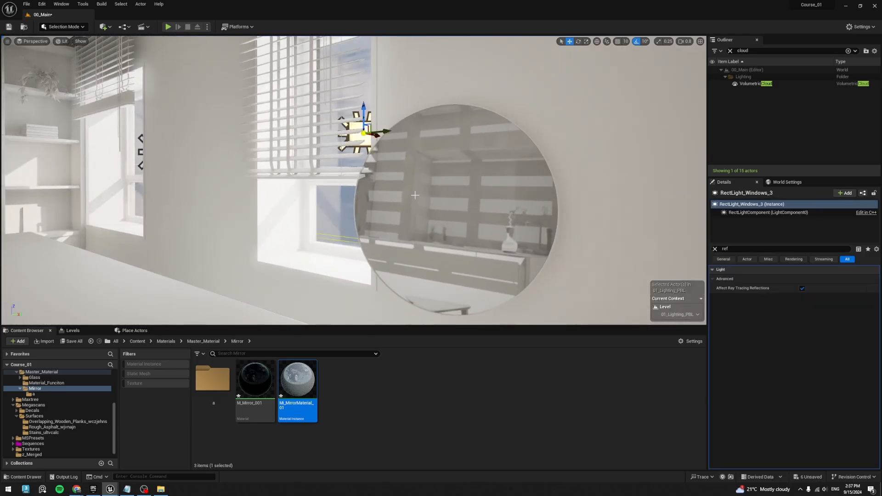
right_click_drag(363, 144, 364, 123)
left_click(313, 182)
middle_click_drag(312, 181, 304, 206)
right_click_drag(369, 136, 360, 171)
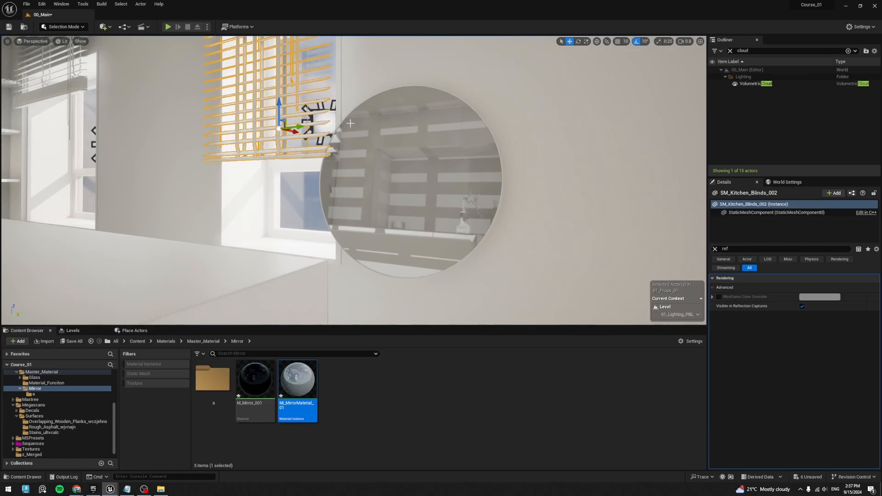
mouse_move(297, 126)
left_mouse_down()
mouse_move(211, 136)
mouse_move(333, 121)
mouse_move(273, 137)
mouse_move(287, 133)
left_mouse_up()
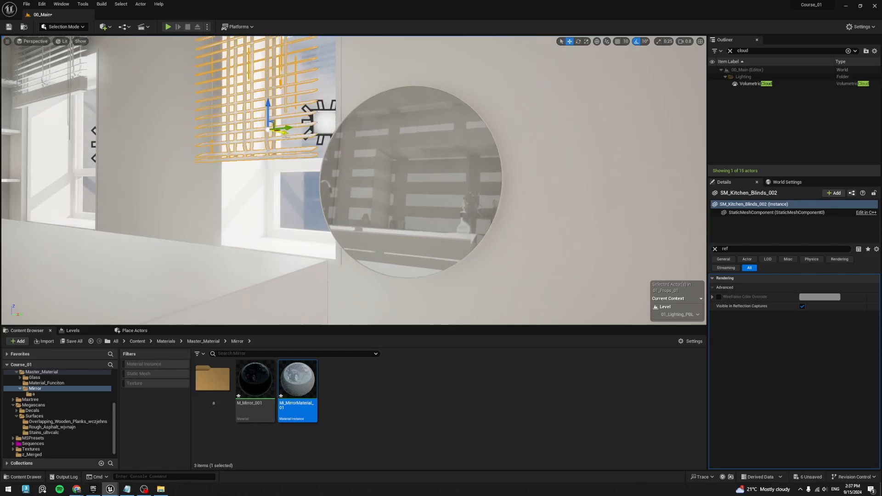
key("ctrl+z")
- Disable Affect Ray Tracing Reflections on RectLight_Windows_3 and check the duplicated mirror's reflections from other angles
left_click(324, 124)
left_click(715, 249)
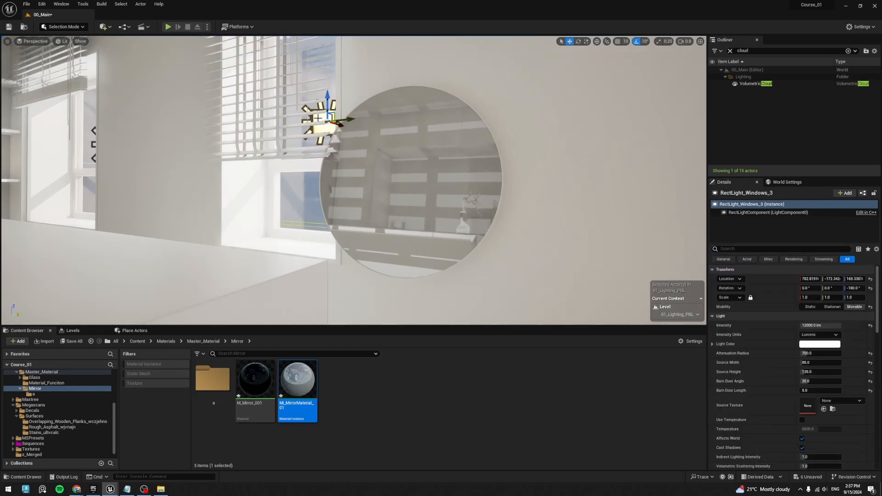
left_click(747, 249)
type("ref")
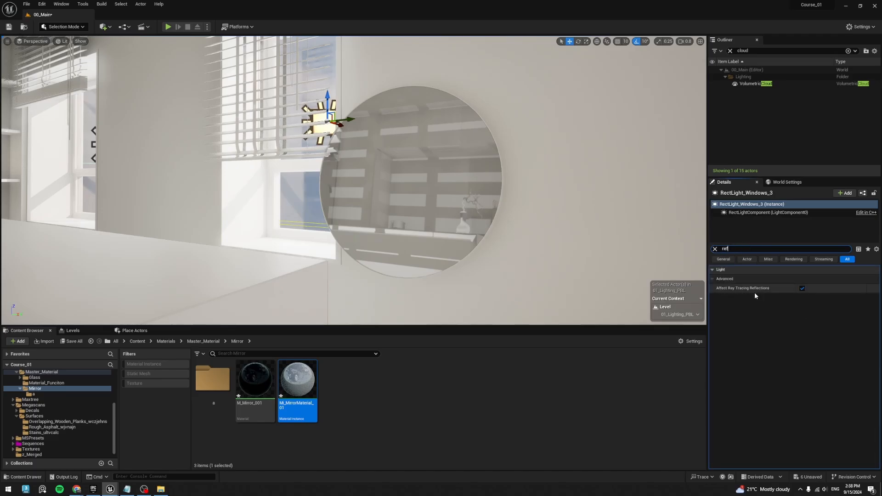
left_click(802, 289)
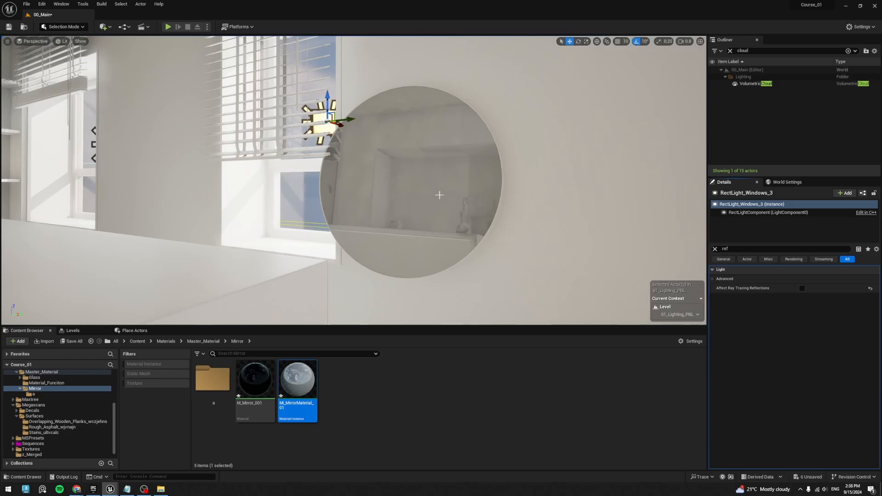
right_click_drag(439, 195, 386, 174)
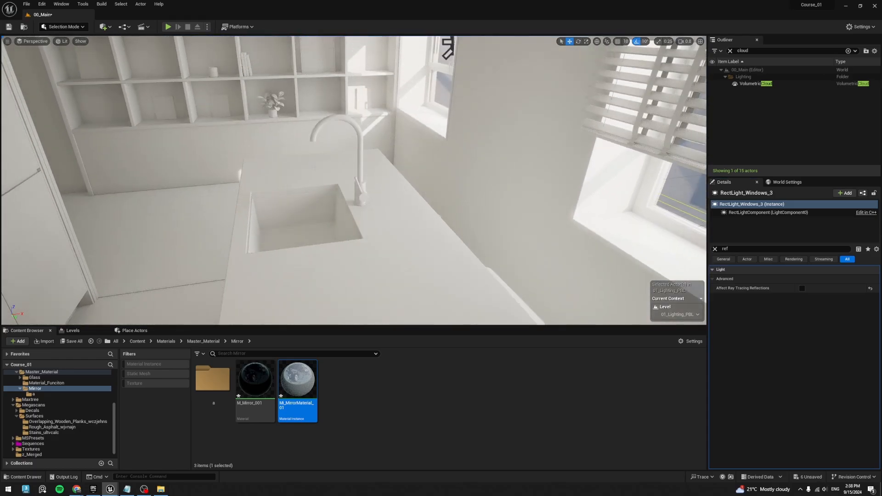
right_click_drag(327, 200, 400, 188)
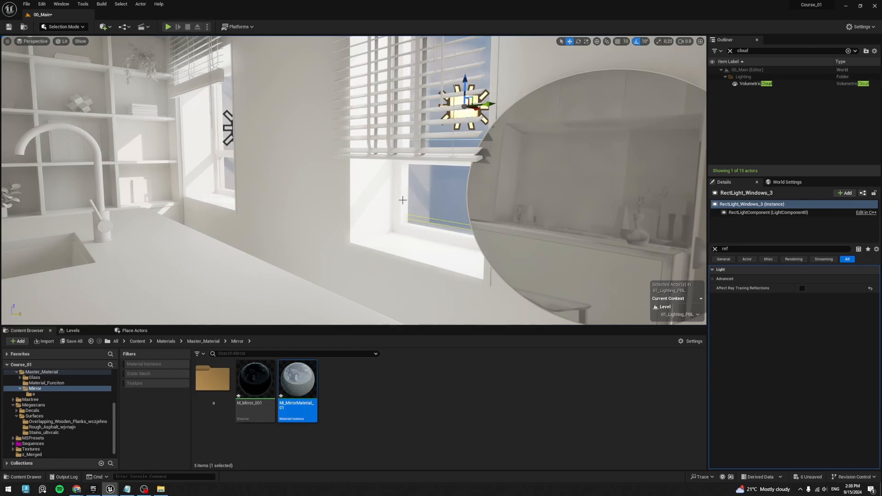
left_click(144, 492)
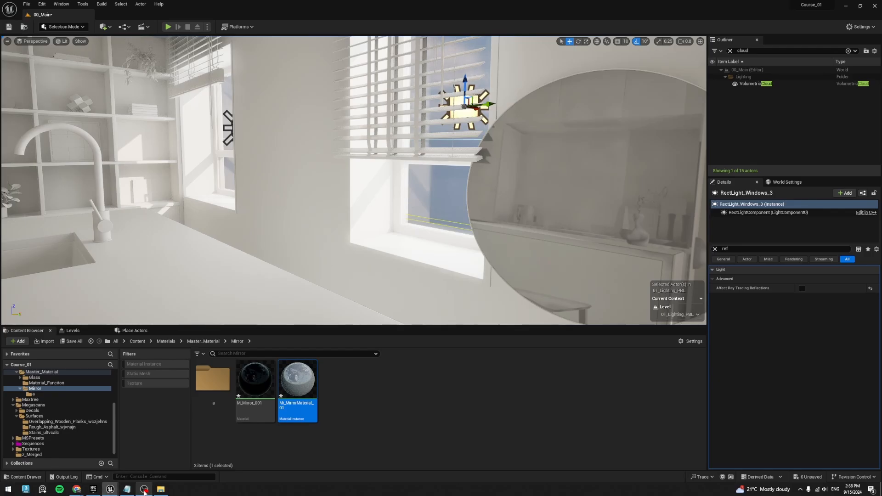
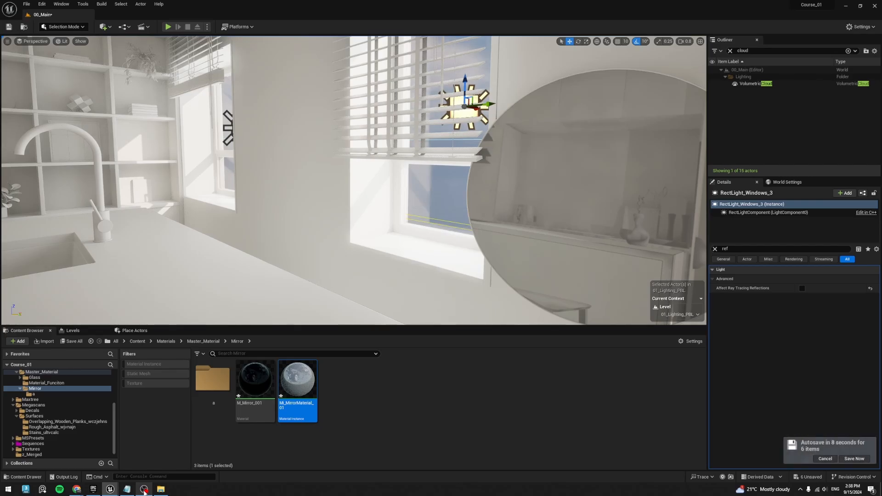
- Enable Affect Ray Tracing Reflections on RectLight_Windows_3 and clear the property filter
right_click_drag(497, 85, 487, 91)
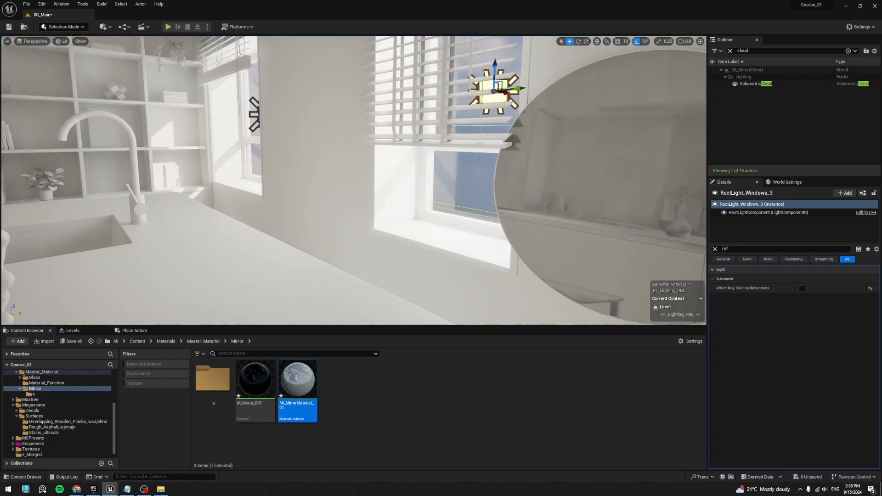
left_click(803, 289)
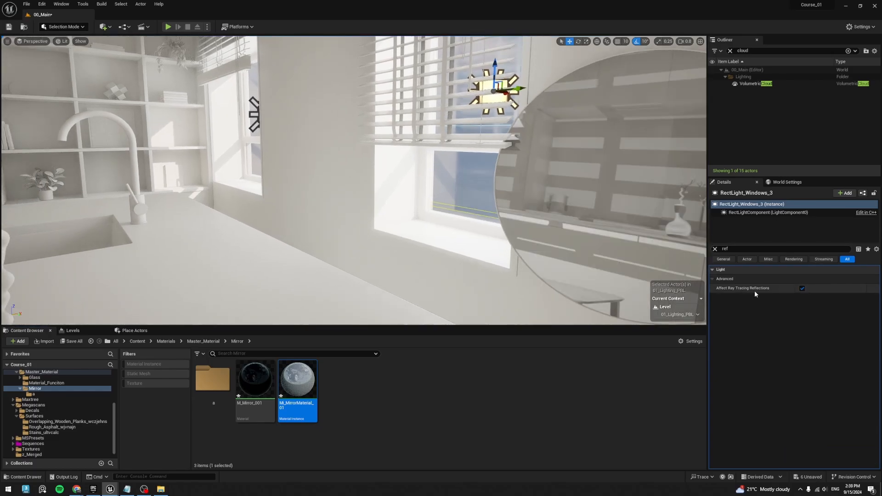
left_click(715, 250)
- Delete the duplicated round mirror beside the kitchen window
right_click_drag(547, 203, 559, 195)
left_click(547, 202)
key("Delete")
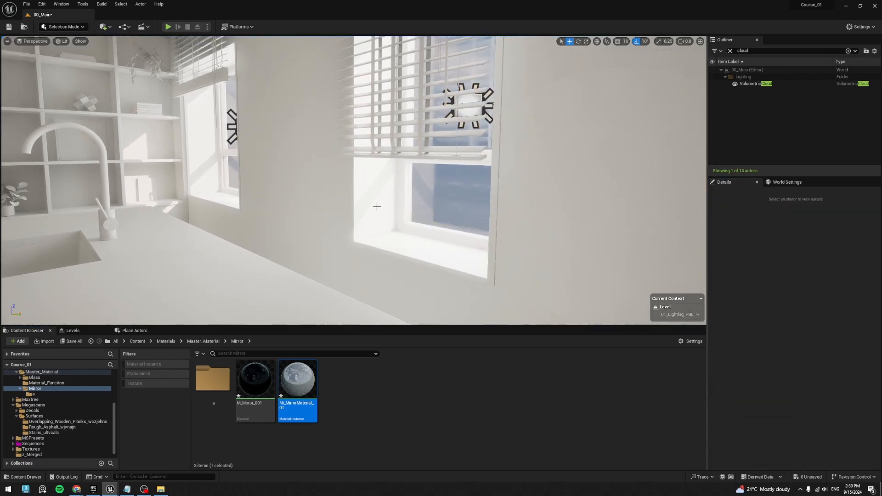
- Select RectLight_Windows_5 at the bedroom window and filter its properties by "ref" to check its Affect Ray Tracing Reflections setting
mouse_move(409, 188)
right_mouse_down()
mouse_move(441, 188)
mouse_move(391, 186)
mouse_move(400, 190)
right_mouse_up()
mouse_move(340, 144)
right_mouse_down()
mouse_move(395, 145)
mouse_move(343, 141)
right_mouse_up()
left_click(347, 124)
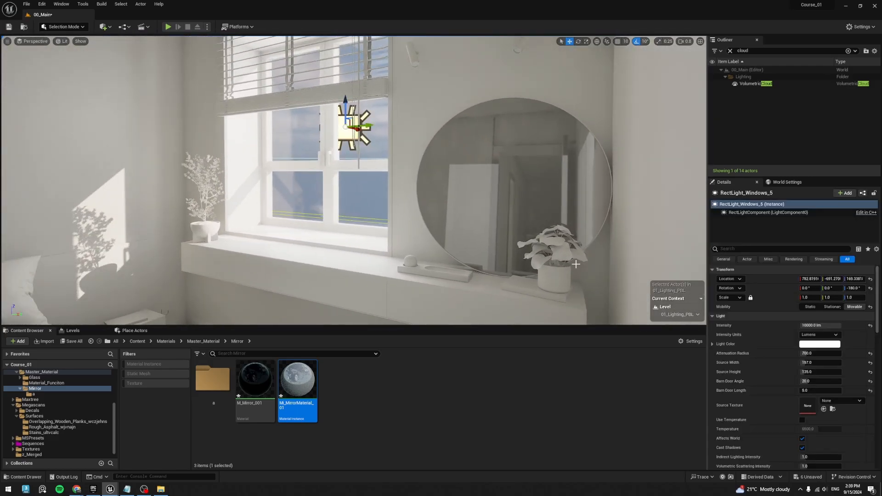
left_click(728, 249)
type("ref")
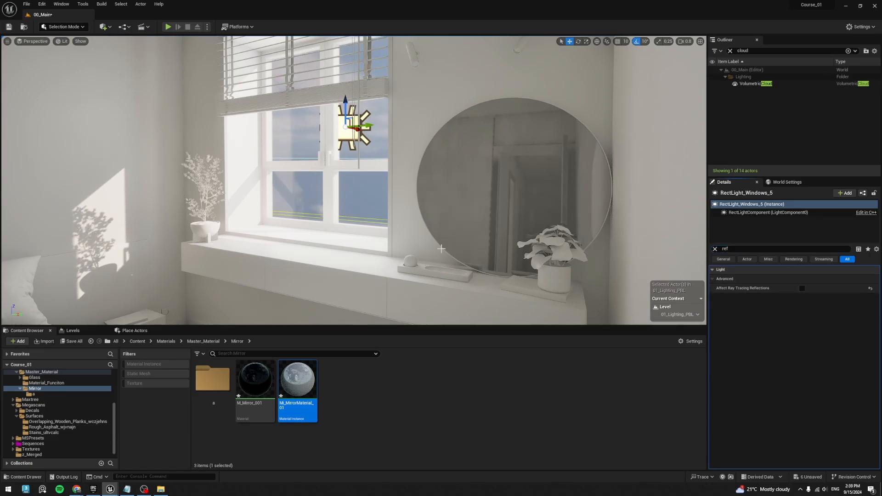
- Select the round bedroom mirror SM_Bedroom_Mirror_001 and filter its properties by "CHan" to find its Lighting Channels
left_click(583, 227)
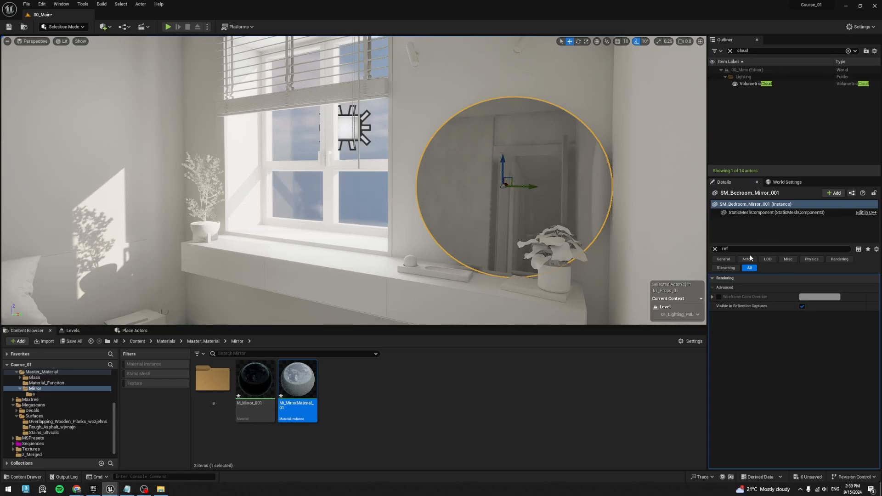
left_click(749, 250)
type("cahn")
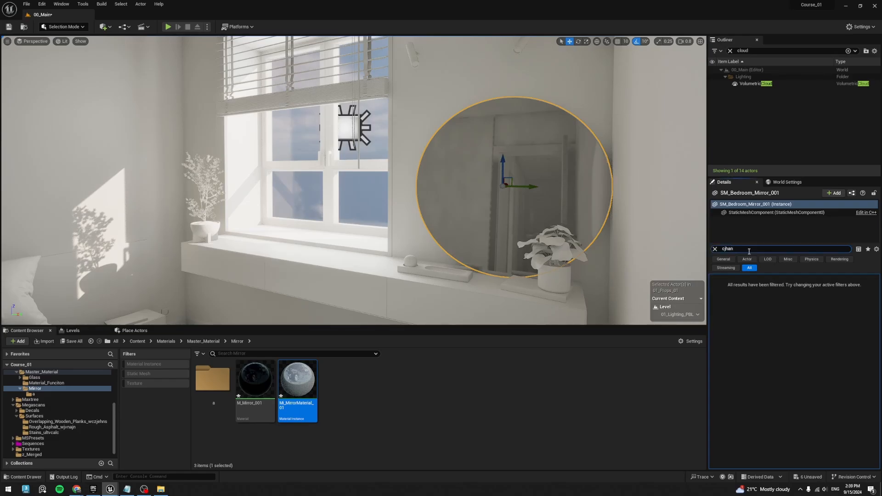
key("ctrl+a")
key("Caps_Lock")
type("CHa")
type("n")
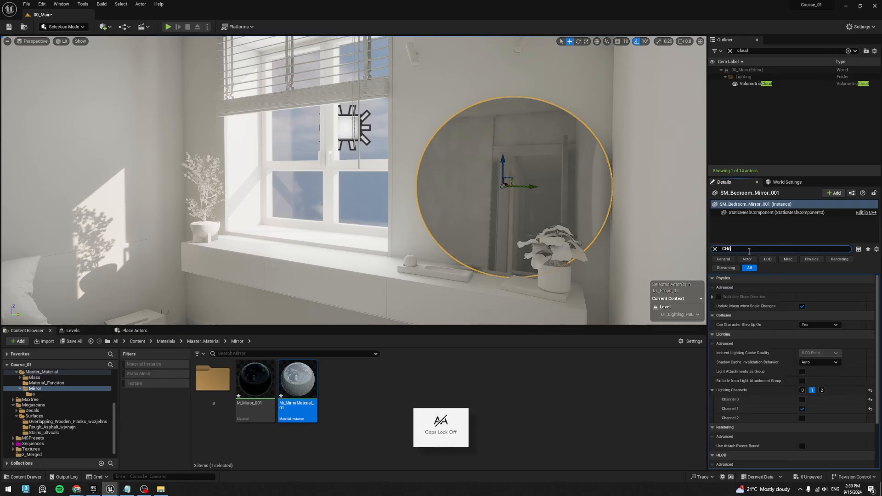
key("BackSpace")
type("an")
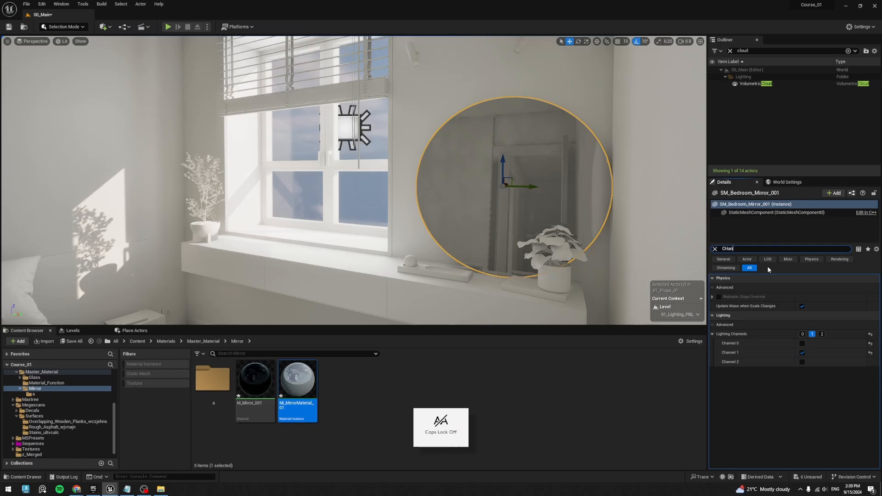
- Try the lighting channel toggles on the bedroom mirror and leave channels 0 and 1 enabled
left_click(812, 334)
left_click(802, 334)
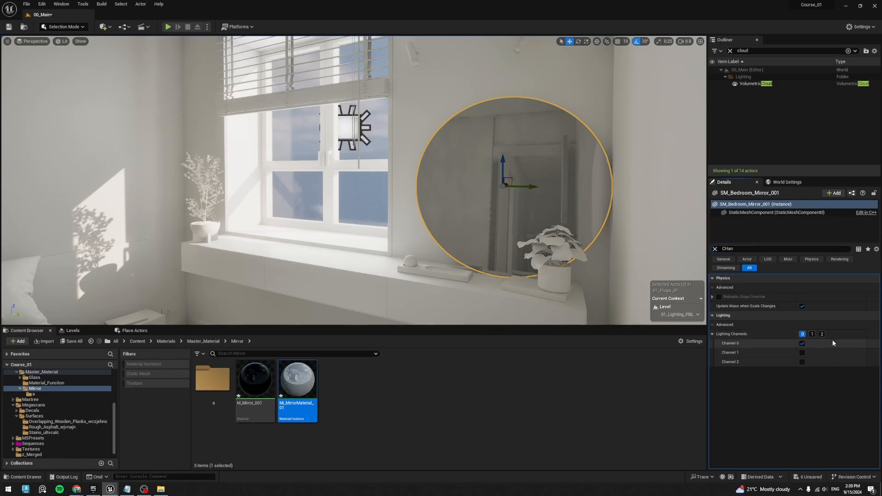
left_click(803, 335)
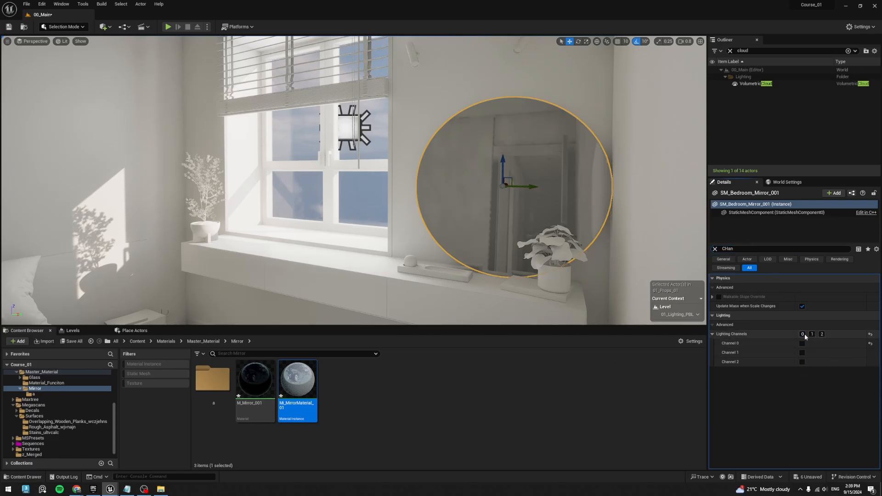
left_click(804, 335)
left_click(813, 335)
left_click(821, 335)
left_click(811, 335)
left_click(820, 335)
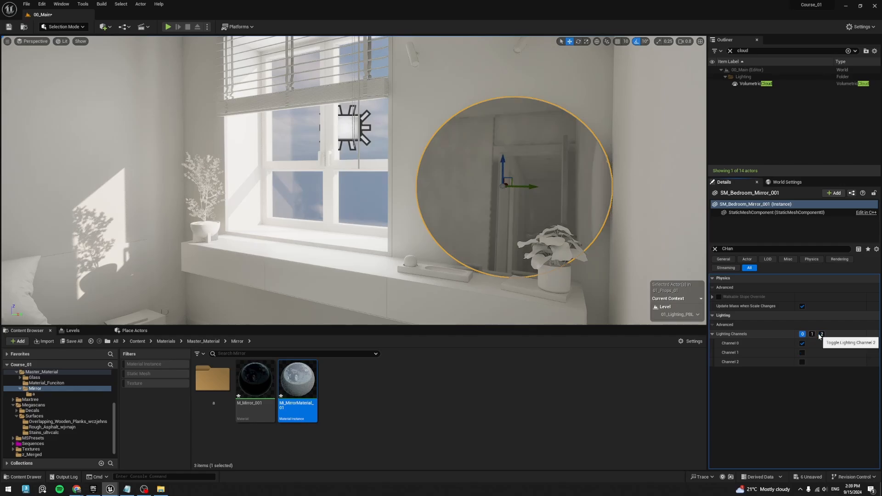
left_click(802, 336)
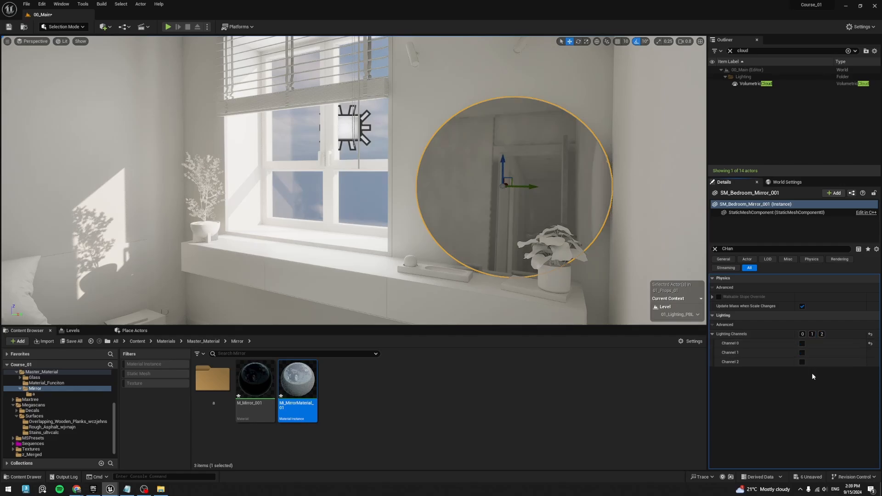
left_click(803, 334)
left_click(812, 335)
- Duplicate RectLight_Windows_5 within the bedroom window and assign the copy to lighting channel 1 only
left_click(346, 121)
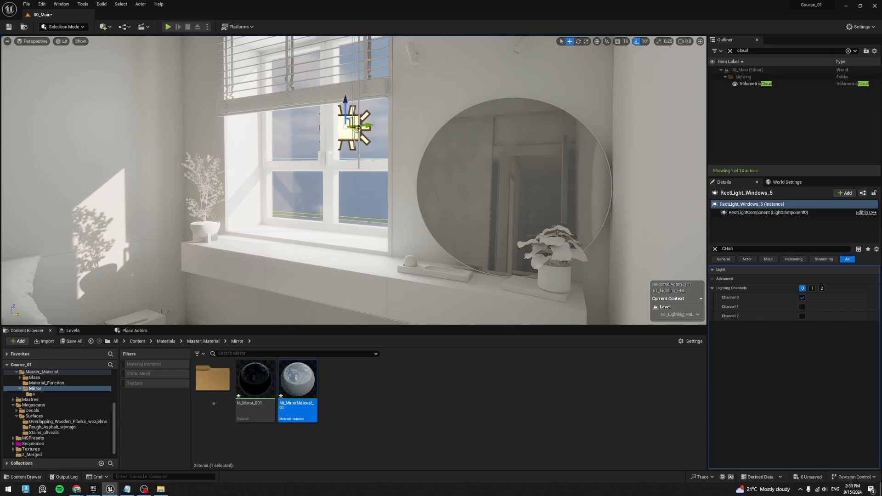
left_click_drag(359, 130, 293, 129, "alt")
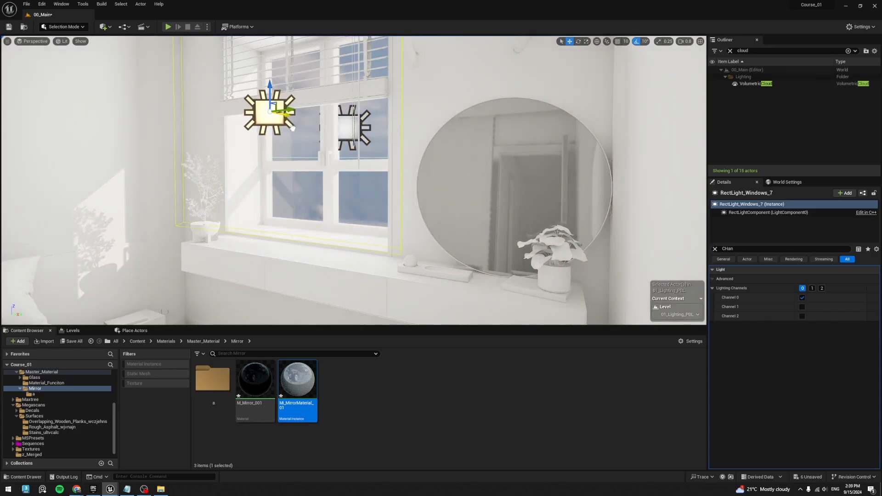
left_click(802, 297)
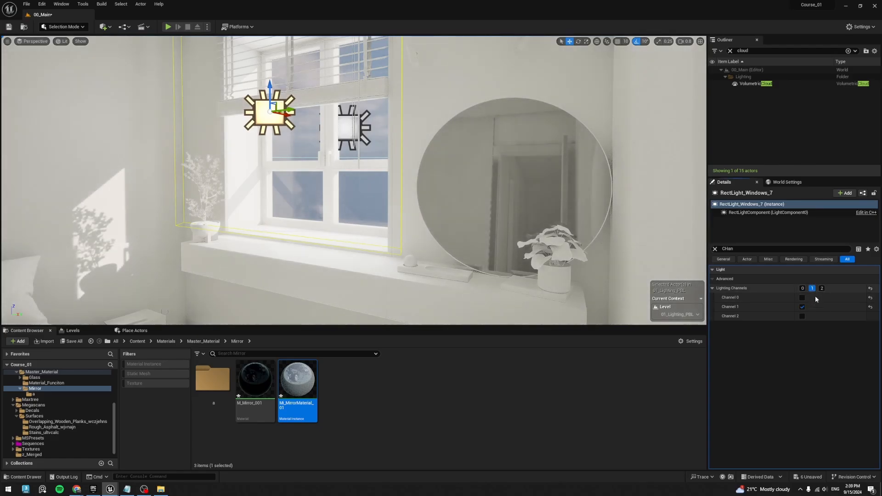
left_click(802, 307)
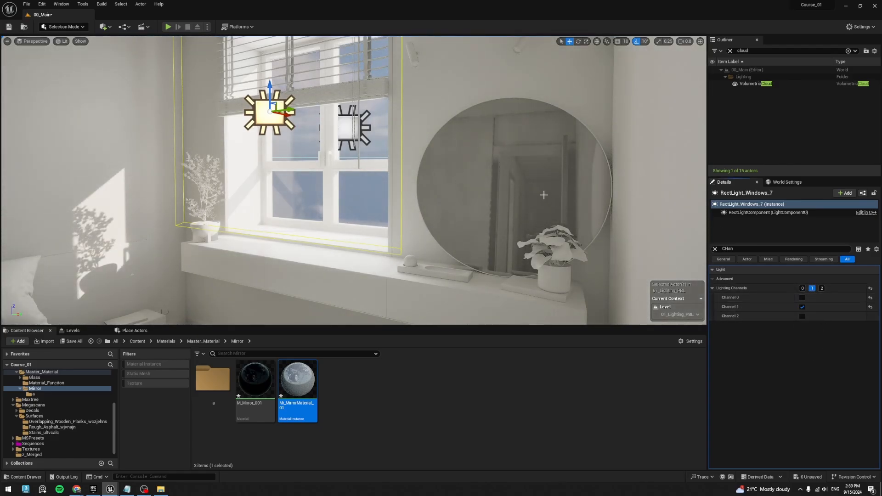
- Check the mirror's lighting channels and the original window light's reflection setting, and shift the duplicate RectLight_Windows_7 slightly
left_click(510, 183)
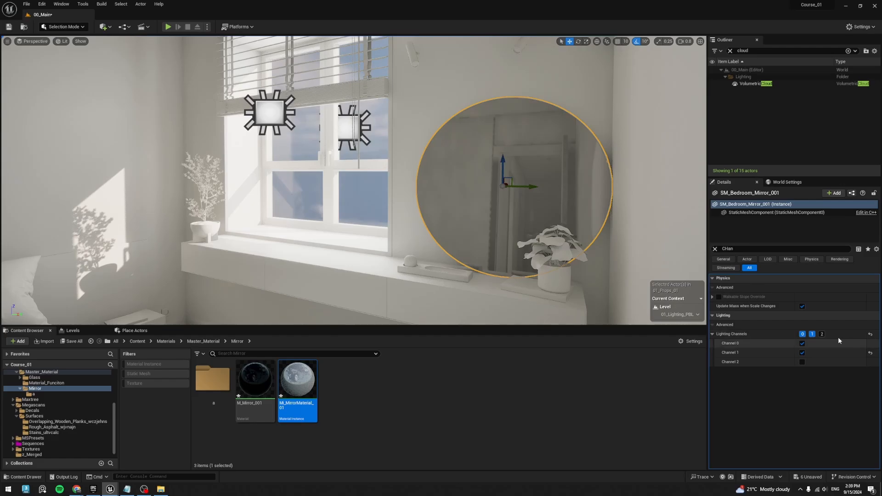
left_click(347, 128)
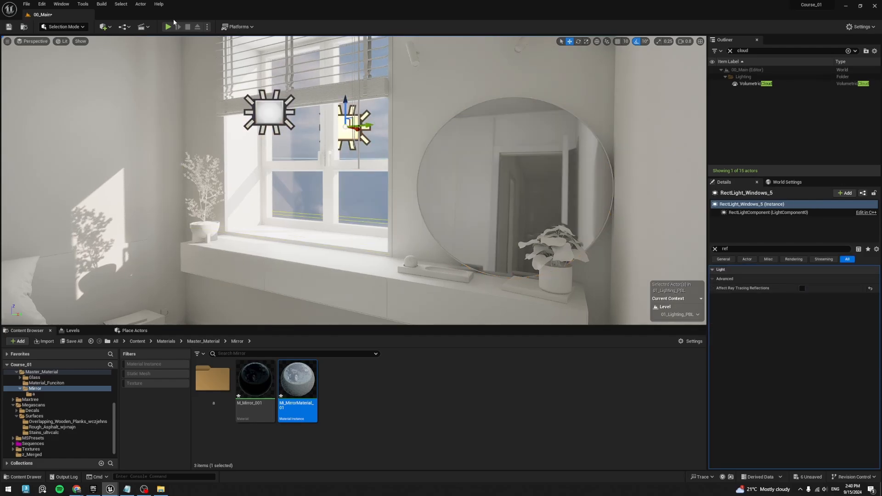
left_click(262, 107)
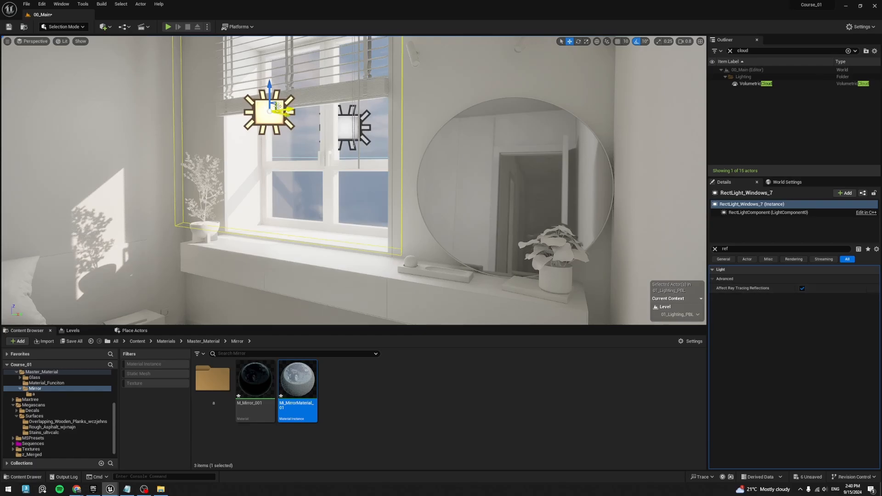
left_click_drag(278, 107, 291, 136)
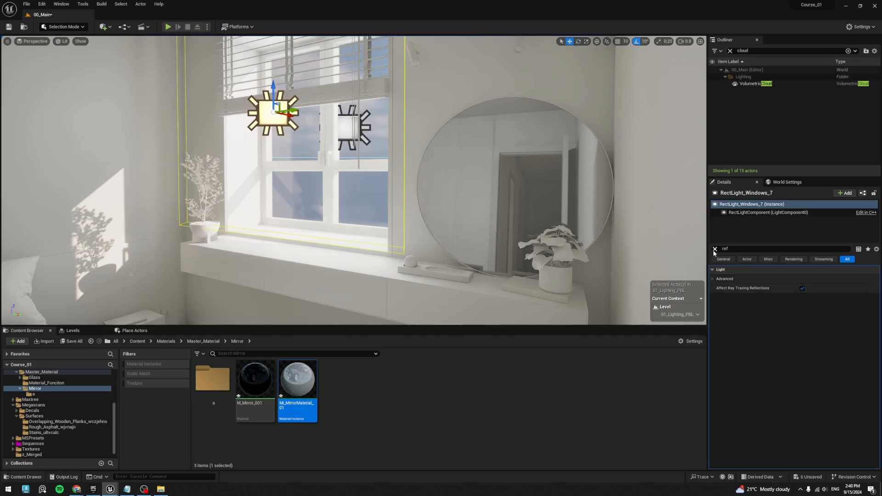
- Toggle Affect Ray Tracing Reflections repeatedly on RectLight_Windows_7 to compare the bedroom mirror's reflection, leaving it enabled
left_click(802, 288)
left_click(802, 288)
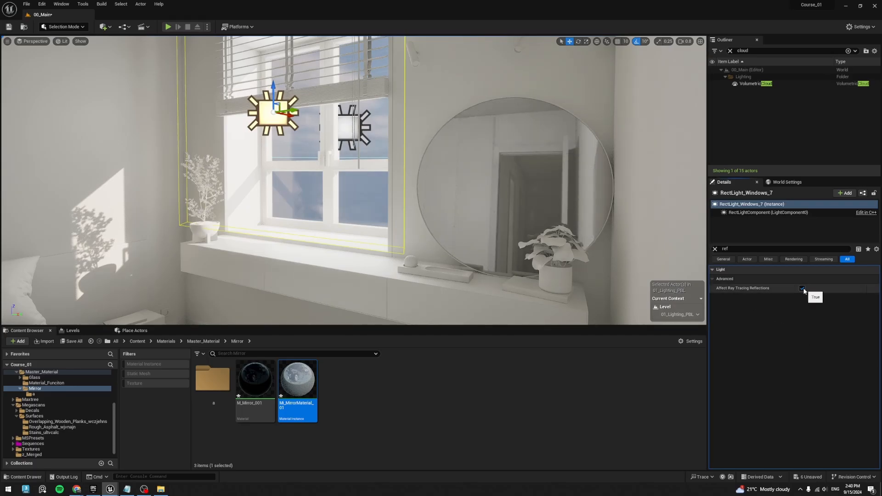
left_click(802, 289)
left_click(802, 289)
left_click(802, 289)
left_click(803, 289)
left_click(802, 289)
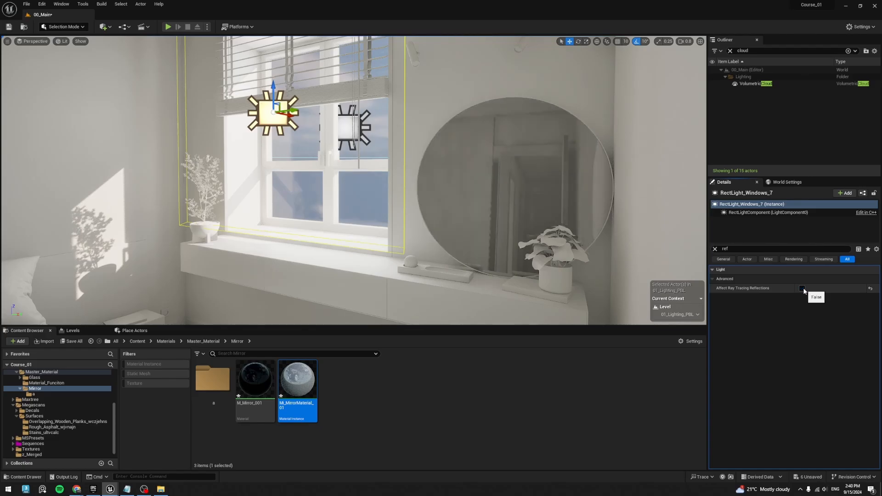
left_click(802, 289)
left_click(802, 289)
left_click(803, 289)
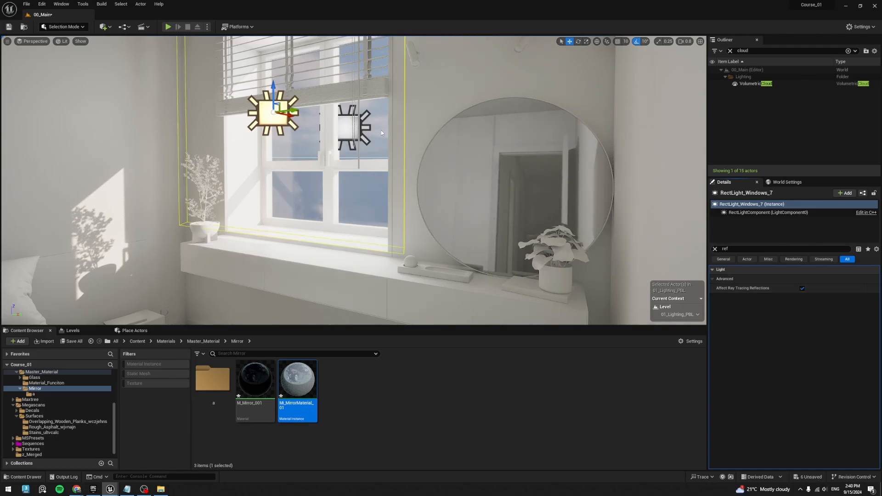
- Delete the duplicated light RectLight_Windows_7 from the bedroom window
left_click(351, 133)
left_click(272, 120)
key("Delete")
- Switch Affect Ray Tracing Reflections on and back off on RectLight_Windows_5 to compare the mirror's reflection
left_click(351, 133)
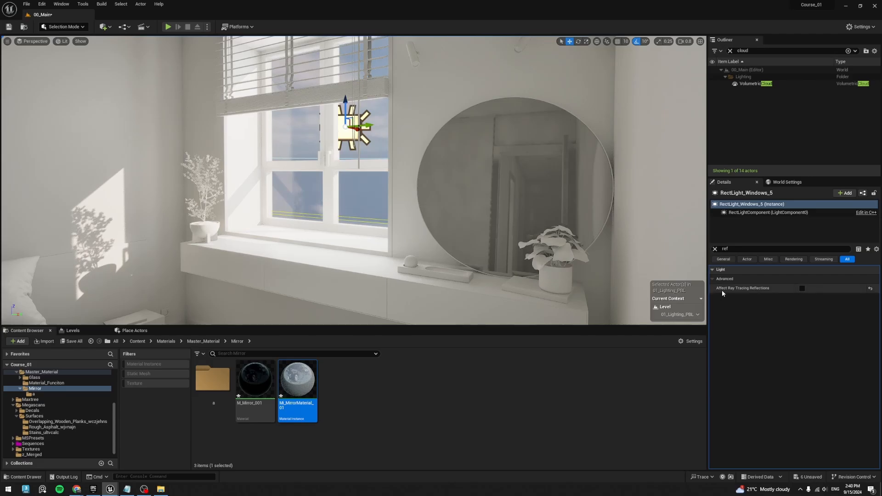
left_click(800, 290)
left_click(801, 291)
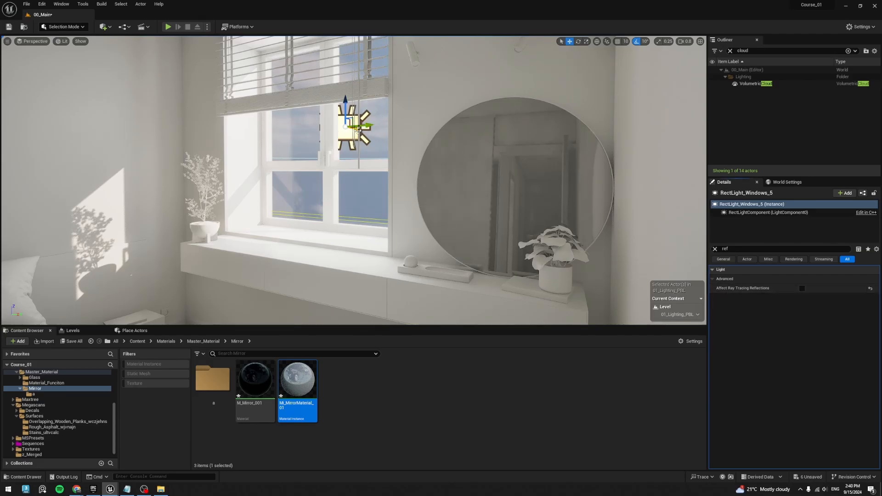
- Duplicate RectLight_Windows_5 within the bedroom window and give the copy lighting channel 1 instead of channel 0
left_click_drag(356, 130, 281, 116, "alt")
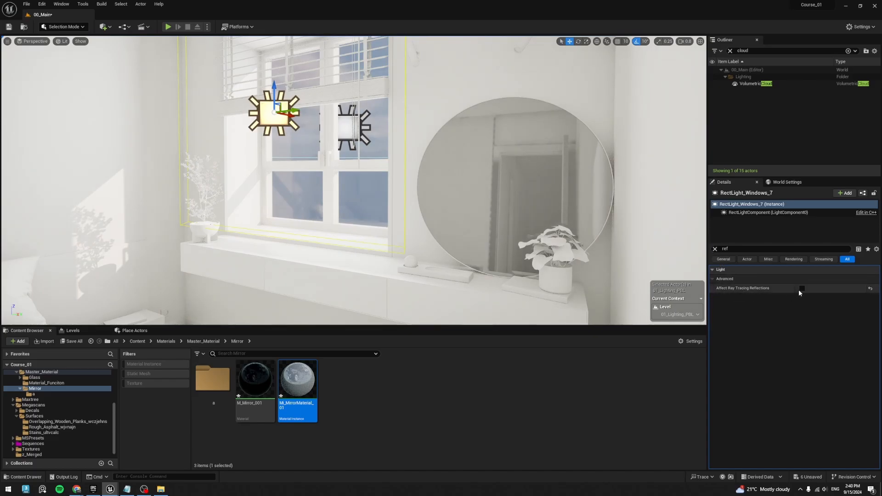
left_click(715, 249)
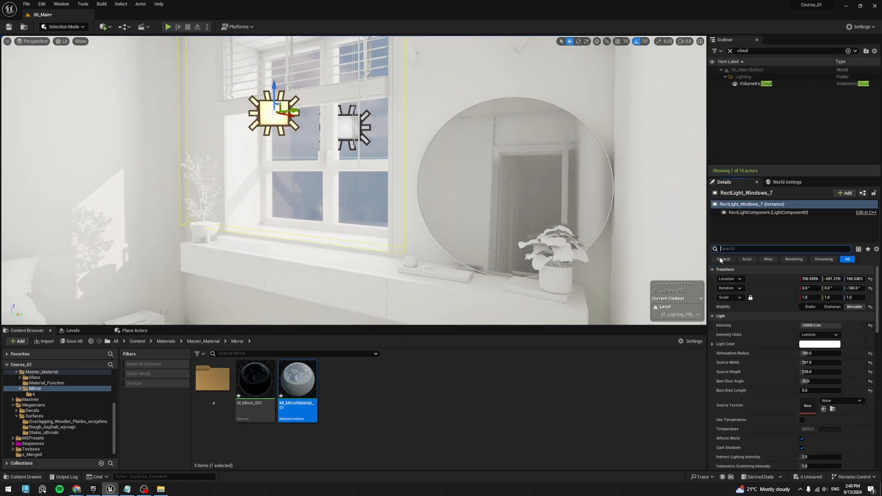
type("chan")
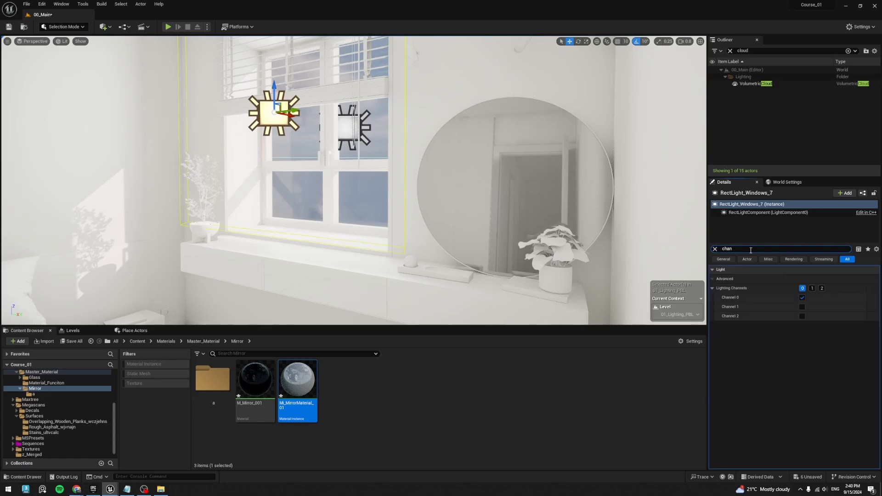
left_click(802, 288)
left_click(811, 288)
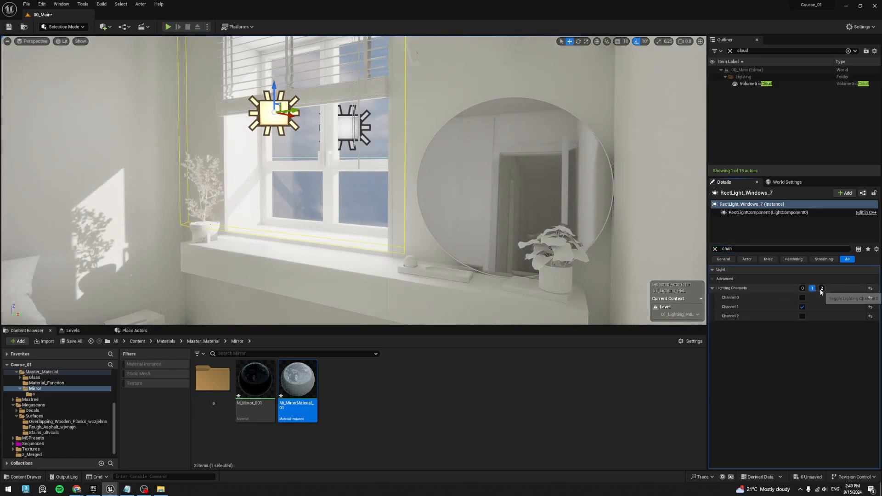
- Toggle lighting channel 1 off and on again for the duplicated window light to compare the mirror's appearance
left_click(817, 291)
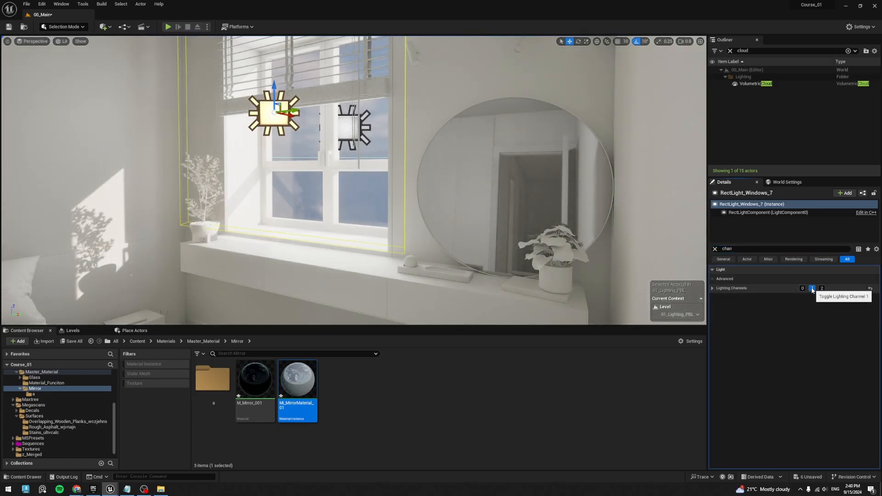
left_click(812, 288)
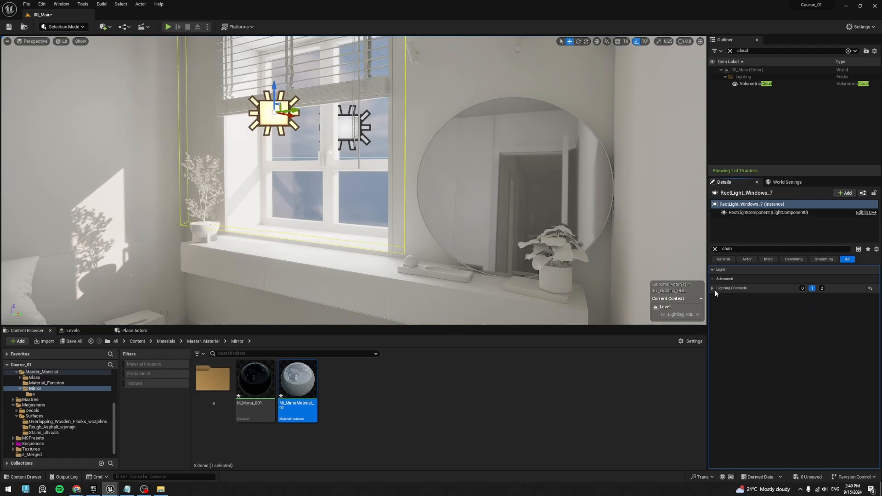
left_click(712, 288)
left_click(802, 307)
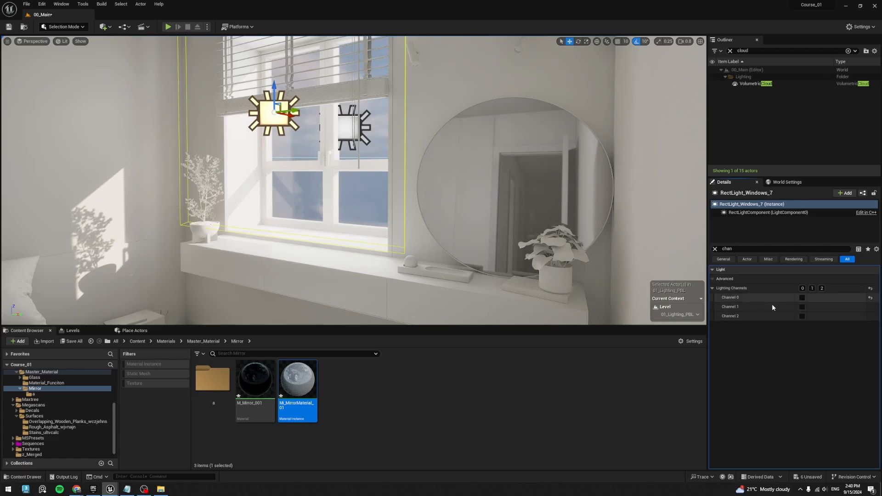
left_click(802, 307)
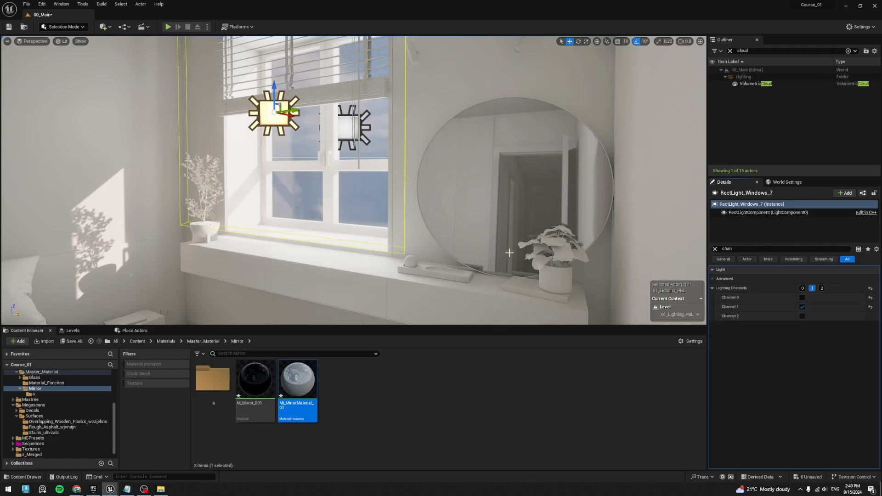
- Set the intensity of the mirror-only bedroom light RectLight_Windows_7 to 12000 lm and deselect it
right_click_drag(399, 152, 670, 168)
right_click_drag(300, 128, 278, 86)
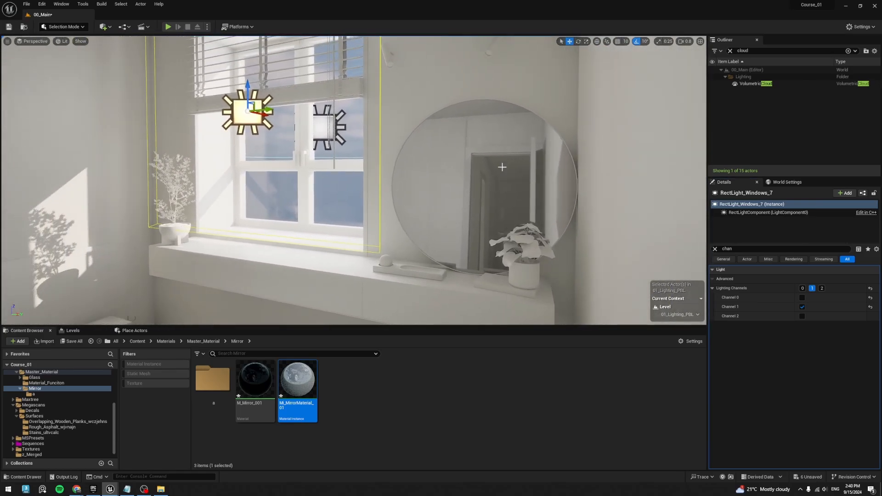
left_click(715, 249)
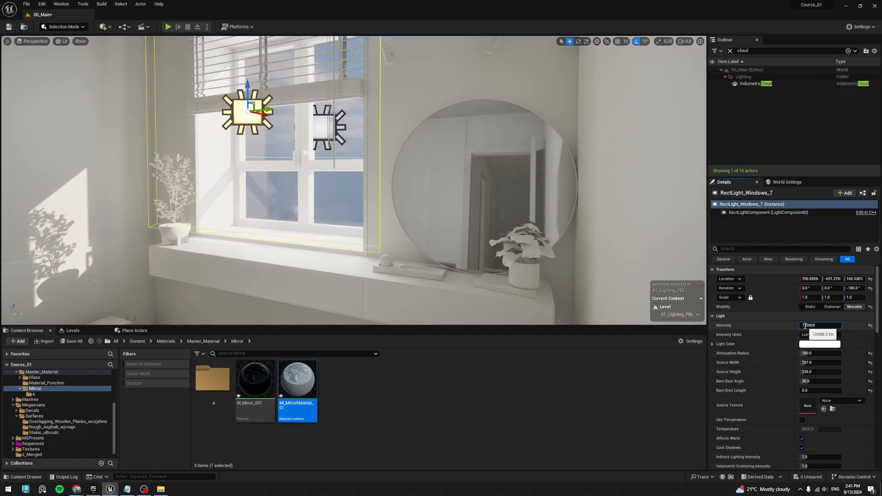
key("s")
mouse_move(592, 252)
right_mouse_down()
mouse_move(560, 252)
mouse_move(611, 252)
mouse_move(604, 250)
right_mouse_up()
key("w")
key("d")
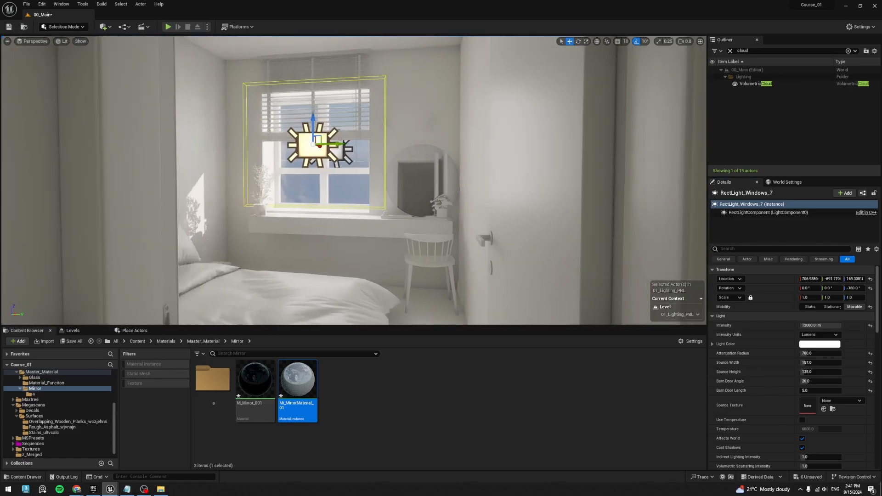
key("Escape")
right_click_drag(469, 222, 461, 227)
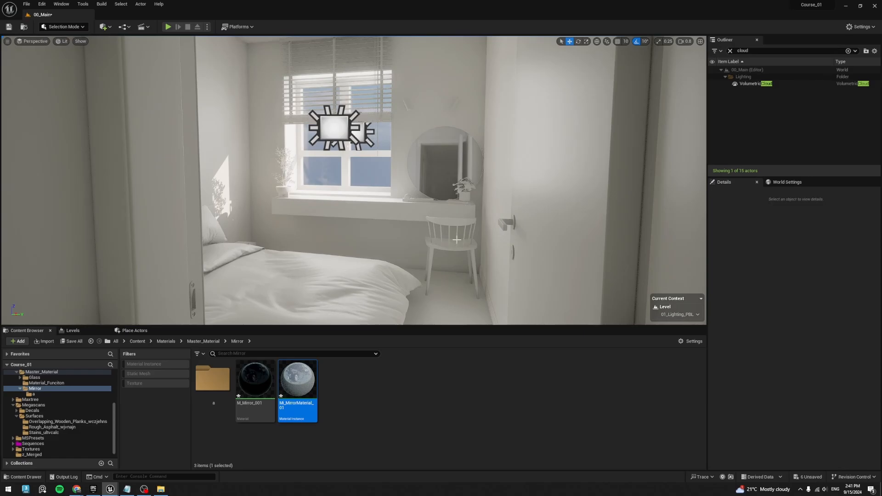
- Temporarily hide RectLight_Windows_7 and toggle Affect Ray Tracing Reflections on RectLight_Windows_5 to compare the bedroom mirror's reflection
left_click(351, 132)
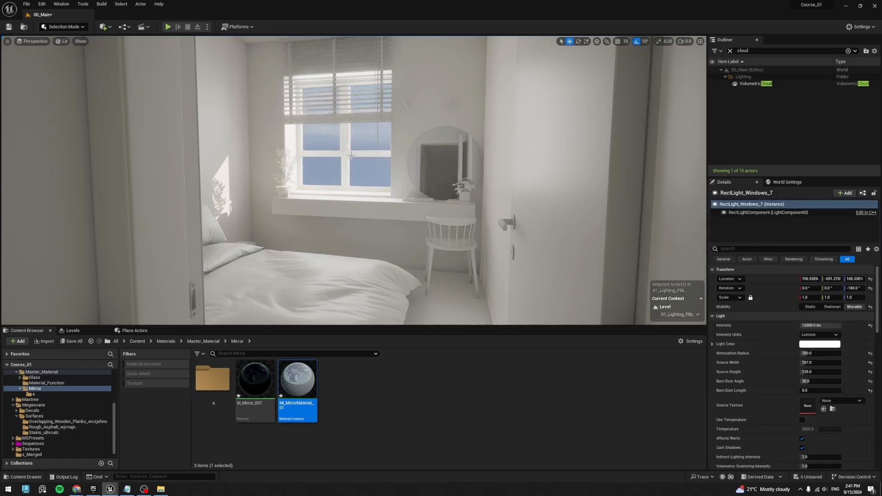
left_click(360, 134)
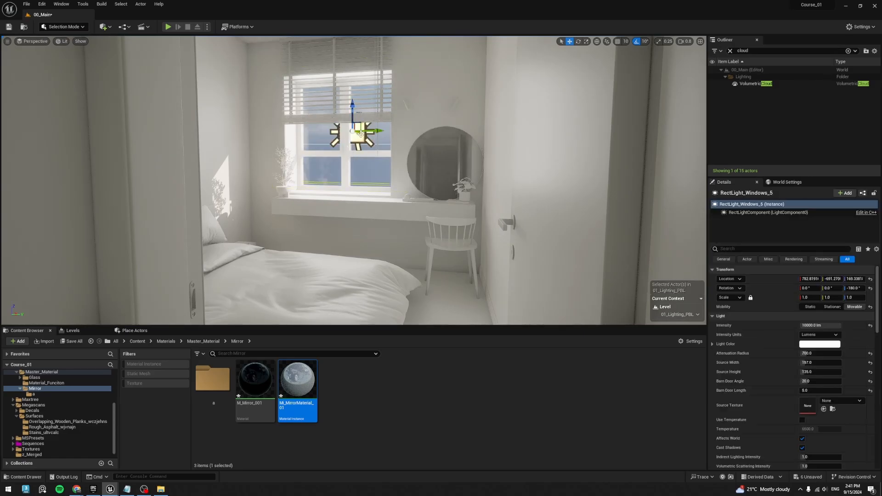
left_click(749, 249)
type("ref")
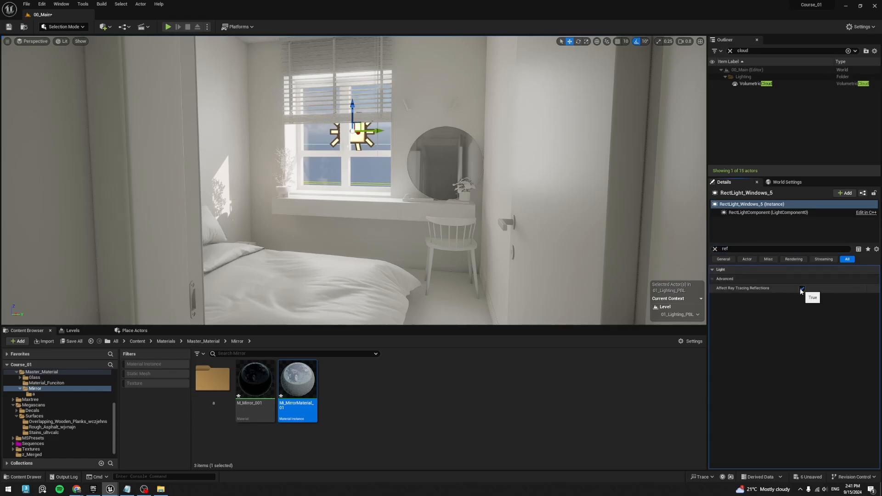
middle_click_drag(468, 197, 485, 235)
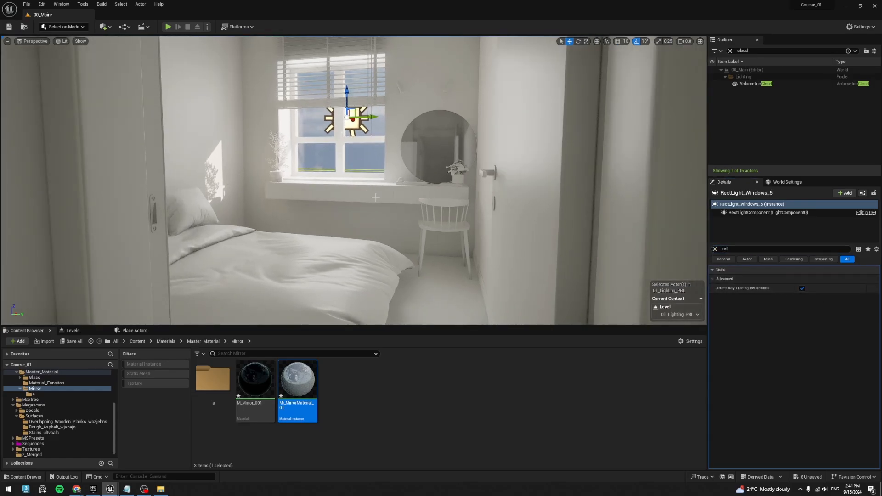
left_click(801, 292)
right_click_drag(529, 211, 538, 225)
key("Escape")
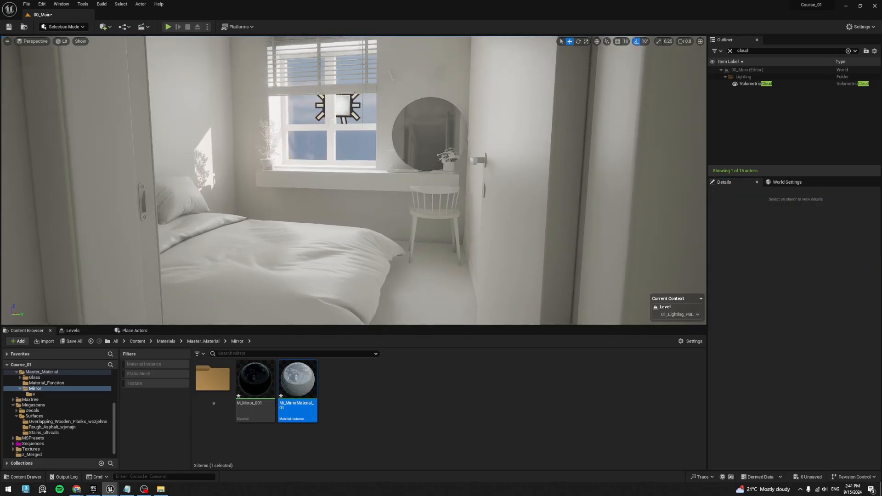
key("ctrl+h")
- Apply the Mi_MirrorMaterial_01 material instance to the oval mirror above the bathroom sink
key("w")
right_click_drag(441, 202, 436, 83)
right_click_drag(464, 171, 473, 152)
key("s")
key("w")
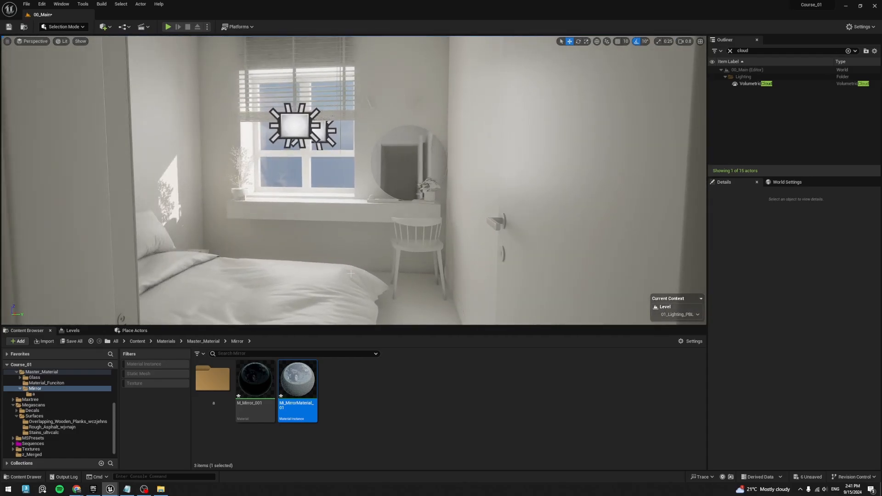
right_click_drag(473, 152, 368, 157)
key("w")
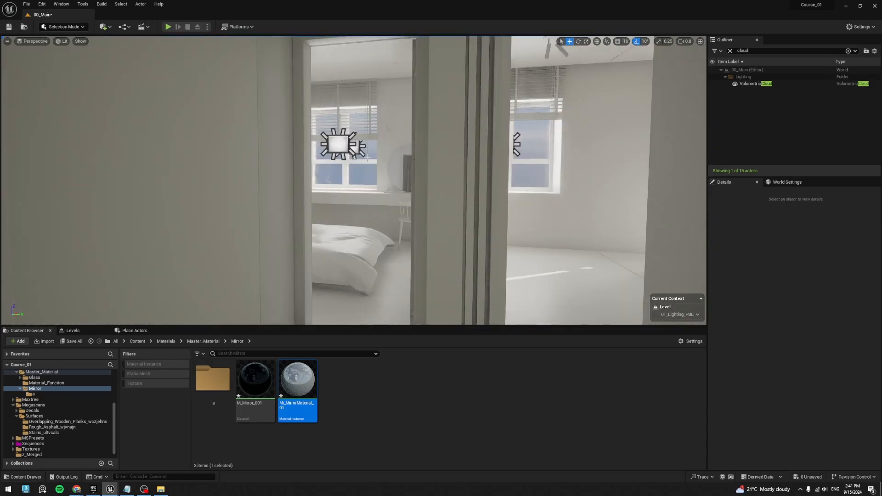
left_click(396, 163)
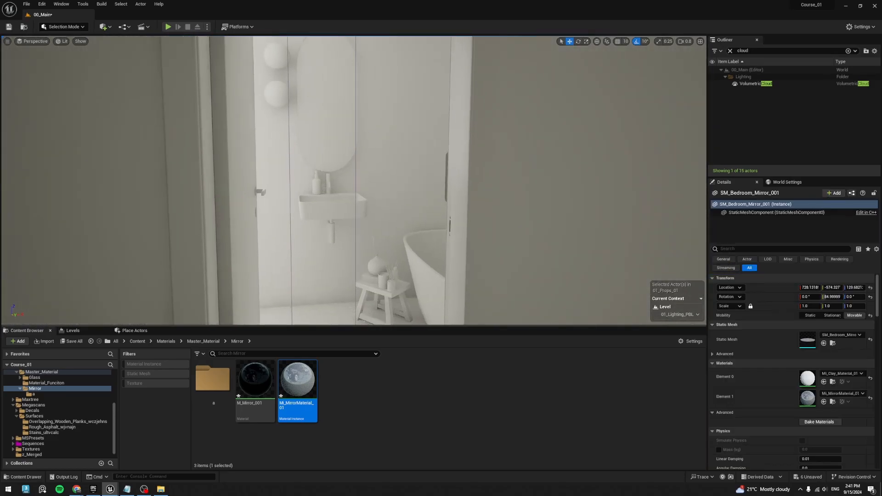
key("f")
left_click_drag(307, 385, 331, 122)
- Disable Affect Ray Tracing Reflections on the bathroom window light RectLight_Windows_6
right_click_drag(331, 122, 276, 111)
key("d")
key("w")
right_click_drag(427, 179, 452, 172)
right_click_drag(394, 197, 348, 196)
left_click(338, 170)
key("Delete")
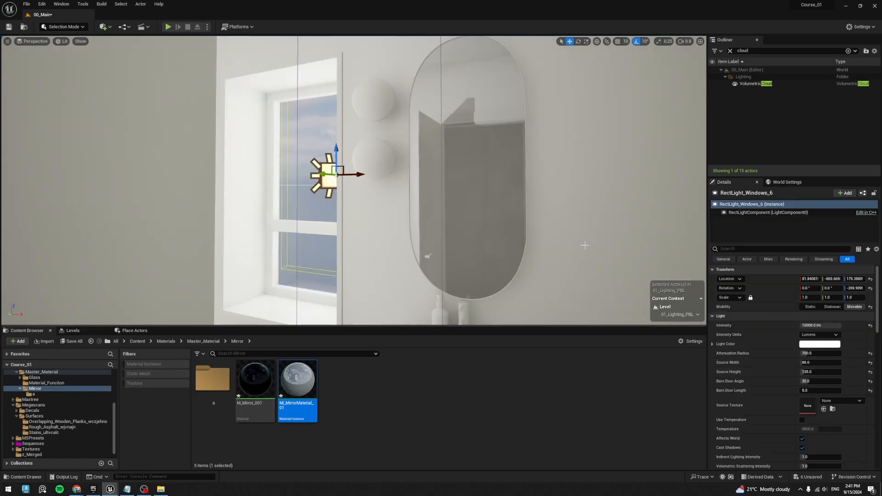
left_click(767, 250)
type("ref")
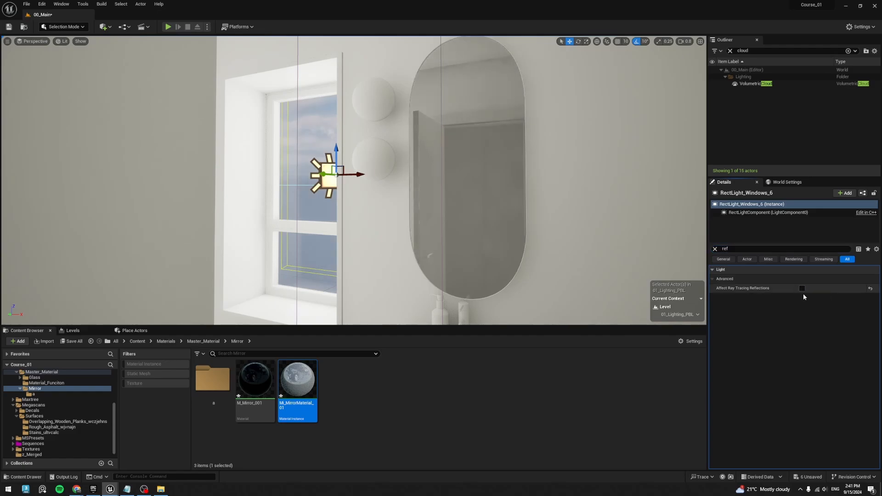
left_click(803, 291)
left_click(803, 291)
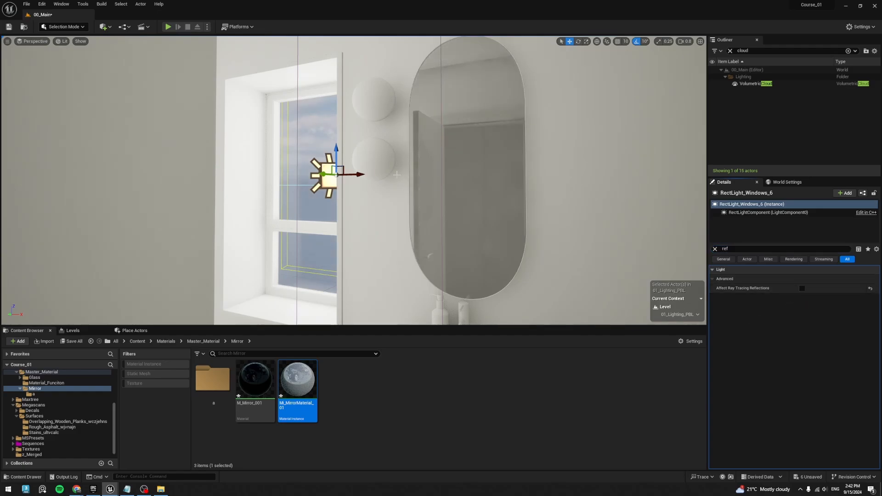
- Duplicate RectLight_Windows_6 inward from the bathroom window and assign the copy to lighting channel 1 instead of channel 0
left_click_drag(326, 178, 258, 178, "alt")
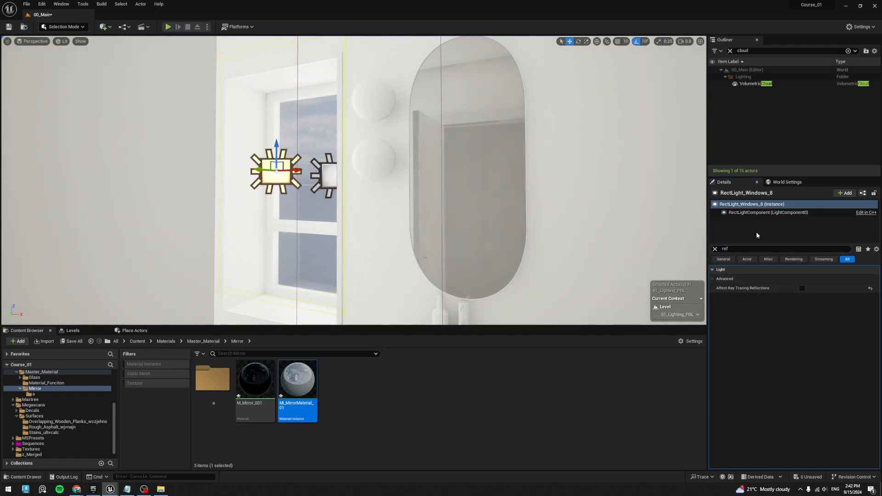
type("n")
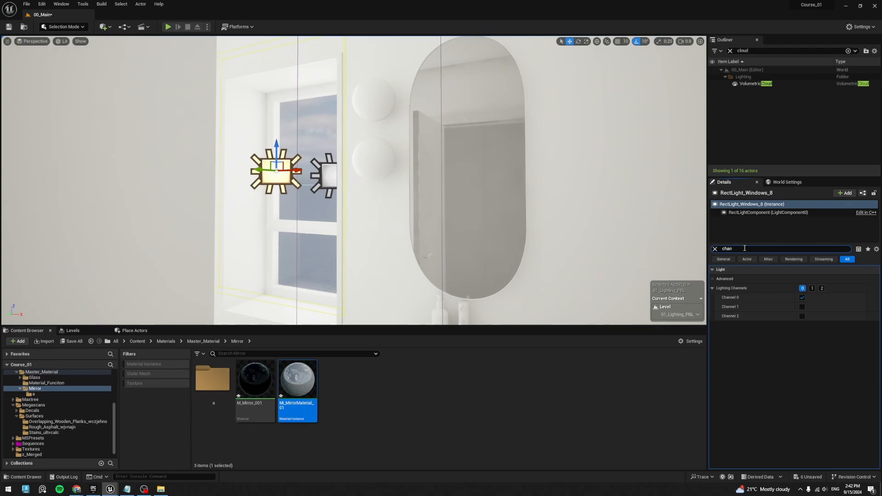
left_click(811, 289)
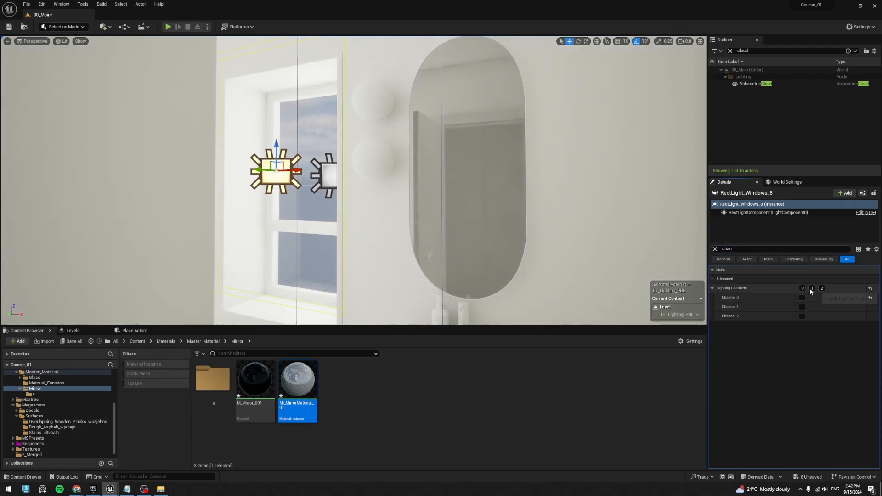
- Enable lighting channel 1 in addition to channel 0 on SM_Bathroom_Mirror_001
left_click(467, 228)
left_click(812, 334)
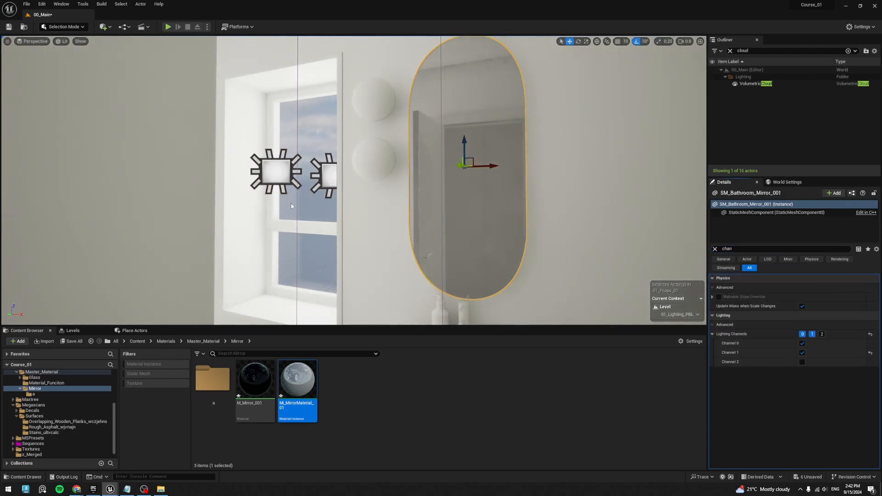
- Set the duplicated bathroom light's intensity to 12000 lm and enable its Affect Ray Tracing Reflections option
left_click(286, 177)
left_click(715, 249)
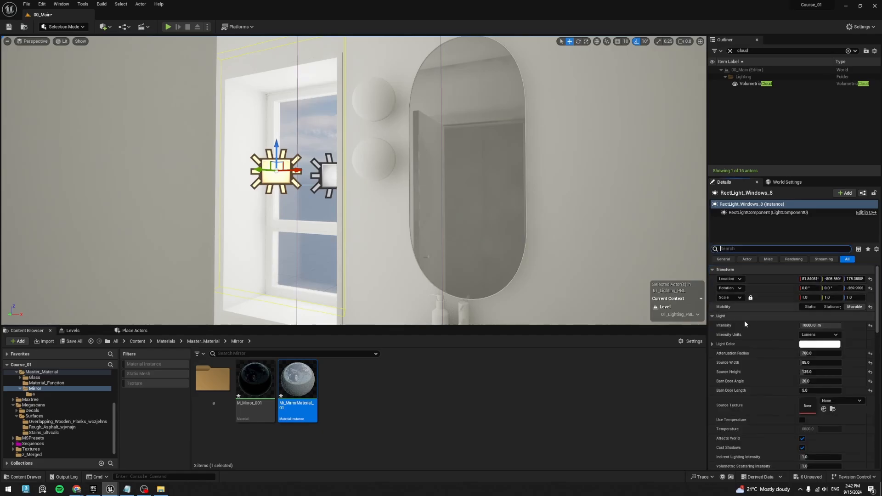
left_click(813, 324)
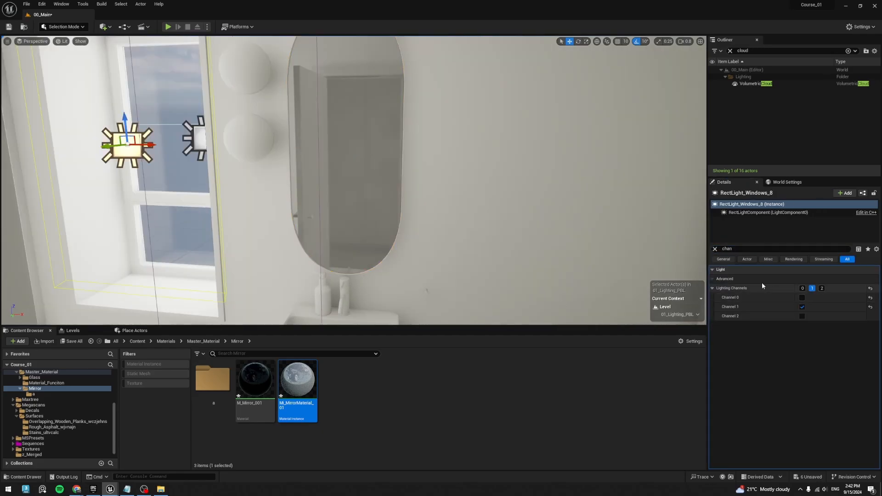
left_click(737, 248)
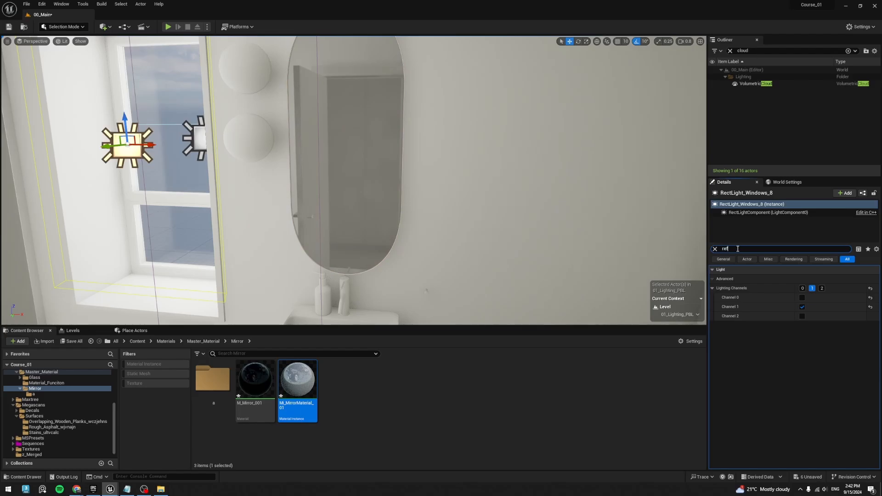
left_click(802, 289)
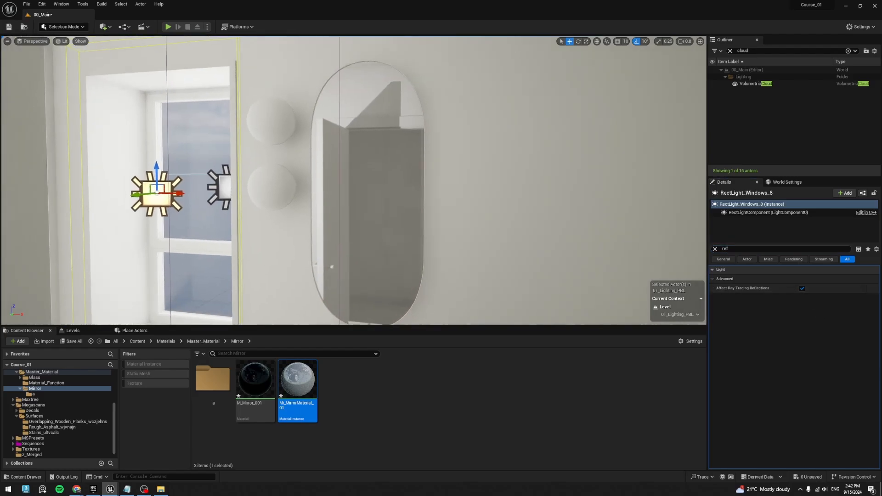
- Toggle Affect Ray Tracing Reflections on RectLight_Windows_8 to compare the bathroom mirror's reflection, ending with it enabled
right_click_drag(459, 242, 381, 240)
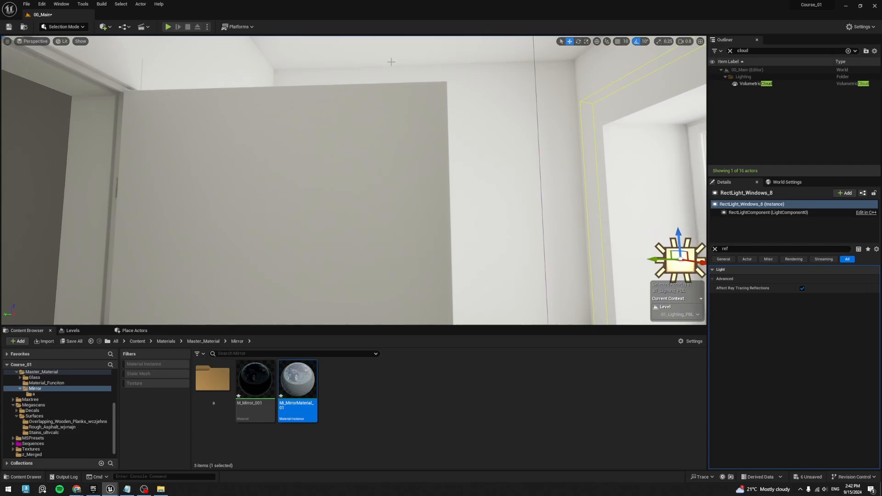
right_click_drag(414, 126, 528, 294)
mouse_move(356, 250)
right_mouse_down()
mouse_move(367, 250)
mouse_move(349, 248)
right_mouse_up()
right_click_drag(272, 129, 331, 133)
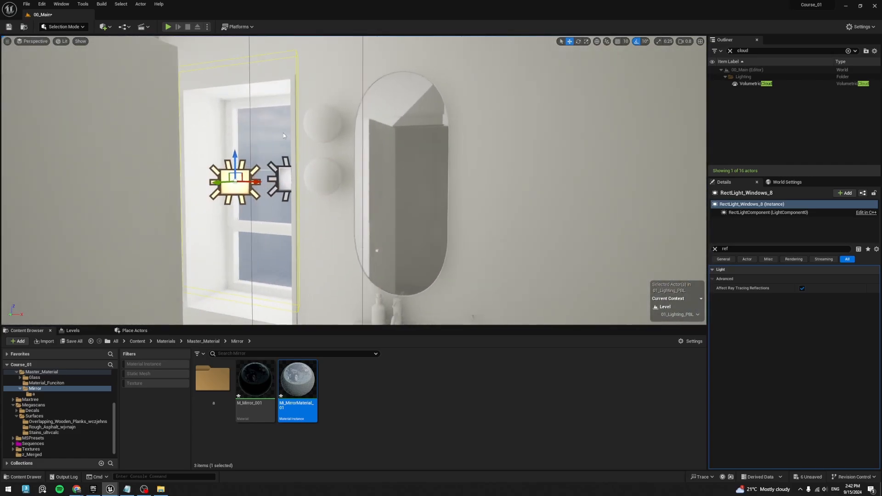
right_click_drag(257, 130, 358, 131)
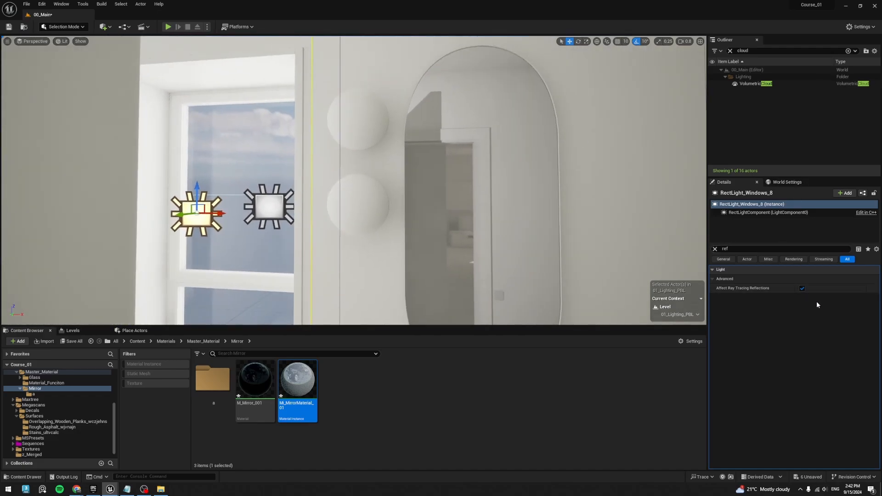
left_click(803, 289)
left_click(803, 289)
left_click(803, 289)
left_click(803, 289)
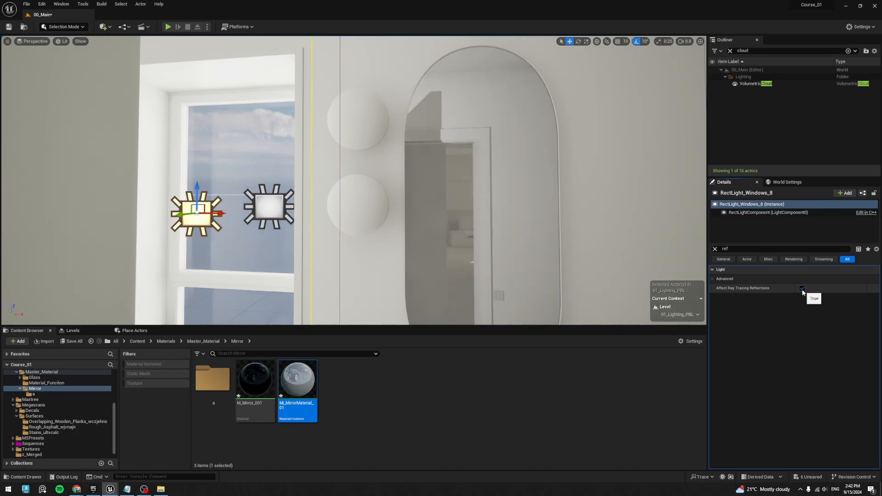
left_click(803, 289)
left_click(803, 289)
left_click(803, 289)
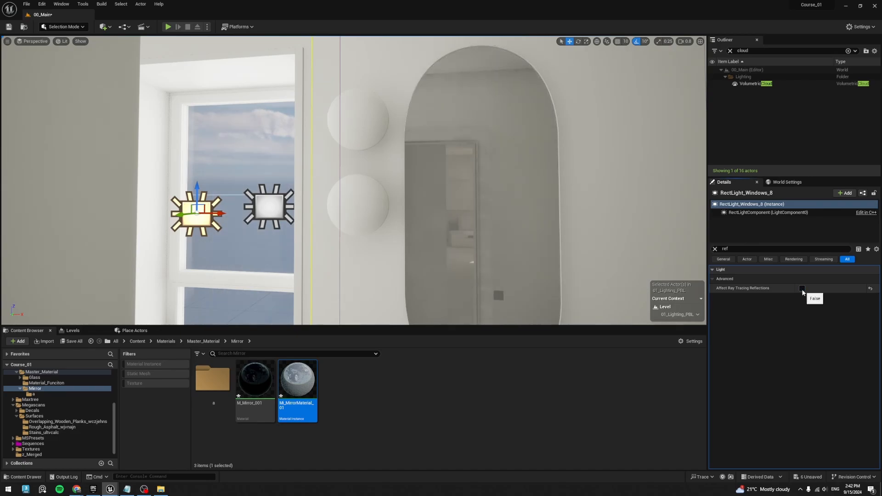
left_click(803, 289)
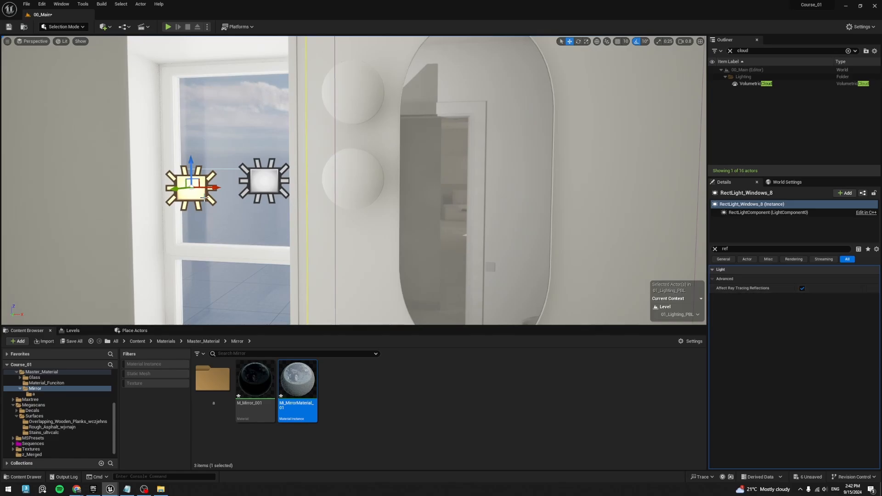
- Move RectLight_Windows_8 sideways from the window to in front of the oval bathroom mirror
left_click_drag(213, 188, 492, 192)
right_click_drag(445, 213, 483, 227)
- Try rotating RectLight_Windows_8 about its vertical axis in front of the bathroom mirror
key("e")
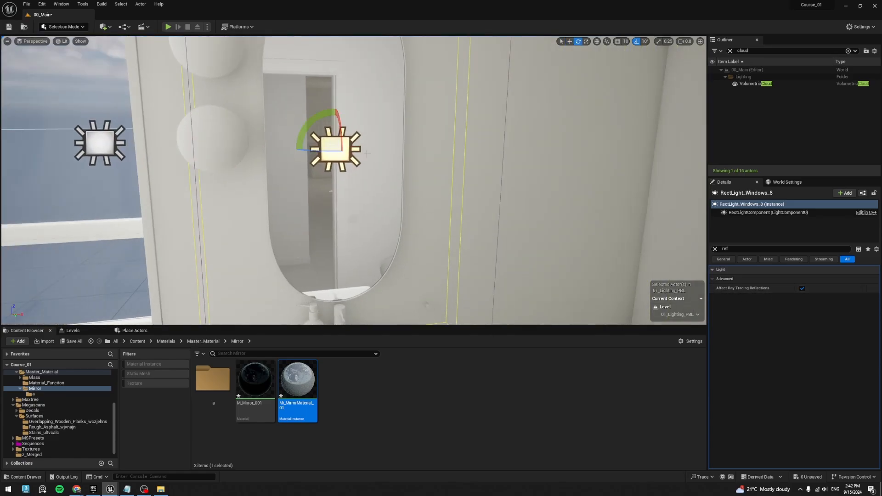
left_click_drag(313, 149, 235, 154)
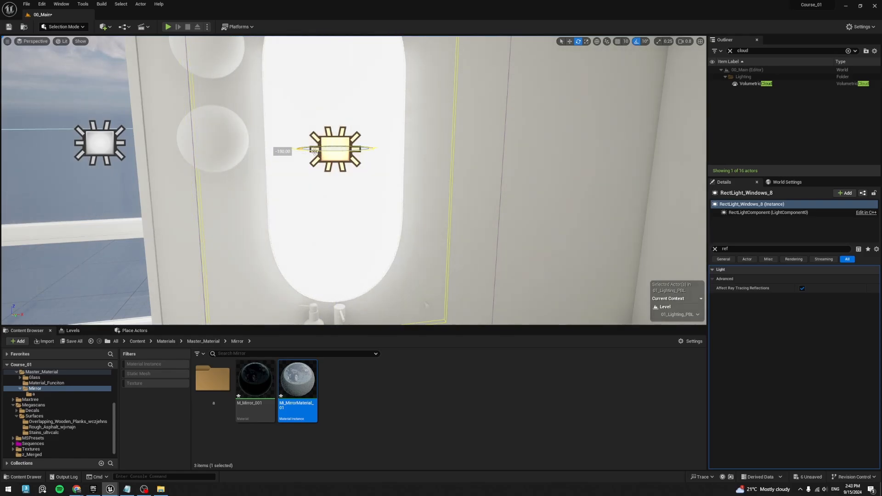
key("ctrl+z")
right_click_drag(314, 151, 282, 140)
- Adjust the position of RectLight_Windows_8 relative to the mirror wall, shifting it in depth and sideways
key("w")
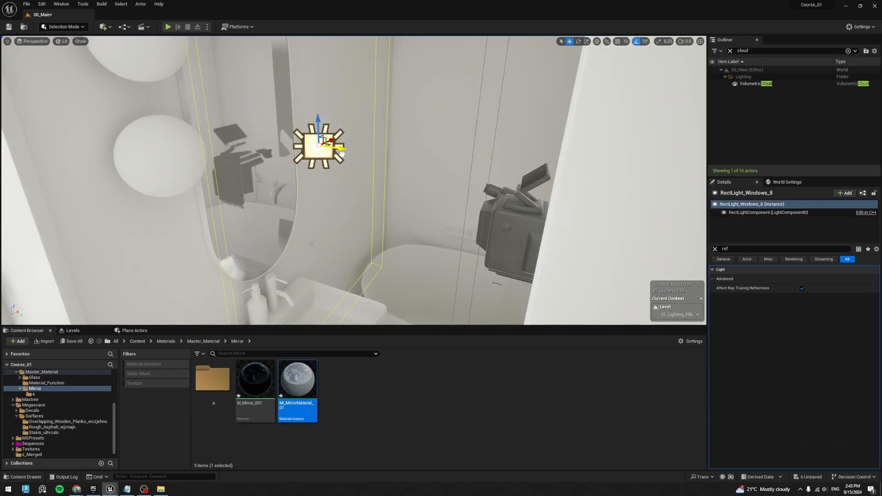
right_click_drag(343, 154, 244, 207)
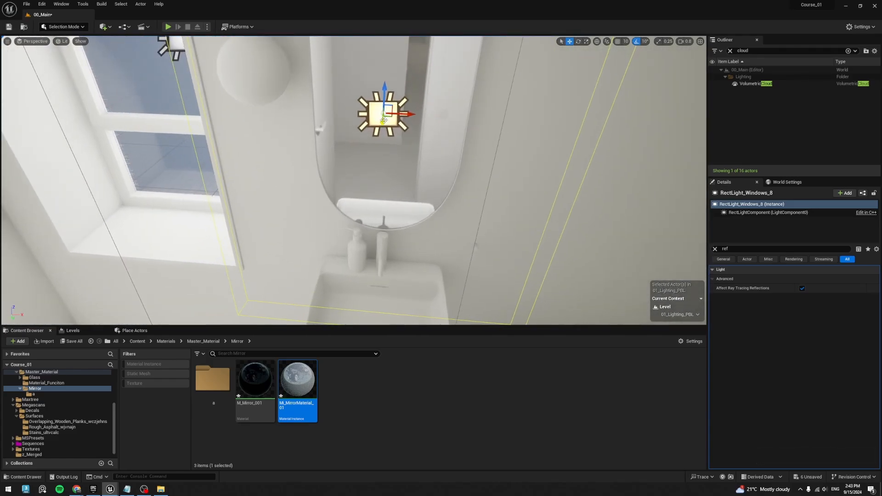
mouse_move(384, 120)
left_mouse_down("shift")
mouse_move(382, 173)
mouse_move(383, 118)
mouse_move(383, 134)
left_mouse_up("shift")
right_click_drag(405, 115, 391, 92)
- Deselect the light and examine the bathroom mirror's reflection with the editor icons hidden
key("s")
right_click_drag(307, 203, 291, 225)
key("Escape")
key("g")
middle_click_drag(306, 204, 343, 193)
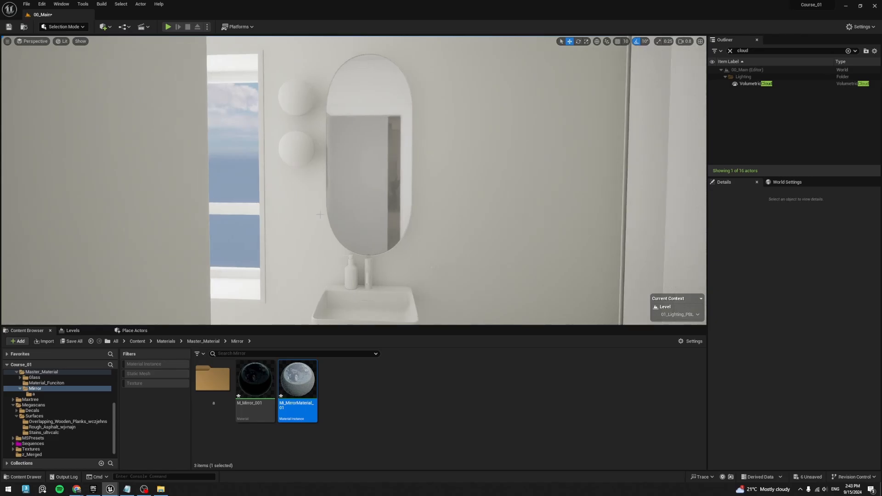
key("ctrl+h")
key("g")
- Look around the apartment from the bathroom to the living room to review the mirrors and overall lighting
right_click_drag(320, 215, 381, 124)
key("w")
key("a")
key("d")
key("s")
key("g")
key("s")
key("w")
key("s")
key("d")
right_click(386, 183)
key("s")
key("Escape")
key("s")
key("s")
key("w")
key("a")
key("s")
key("w")
key("s")
key("a")
key("d")
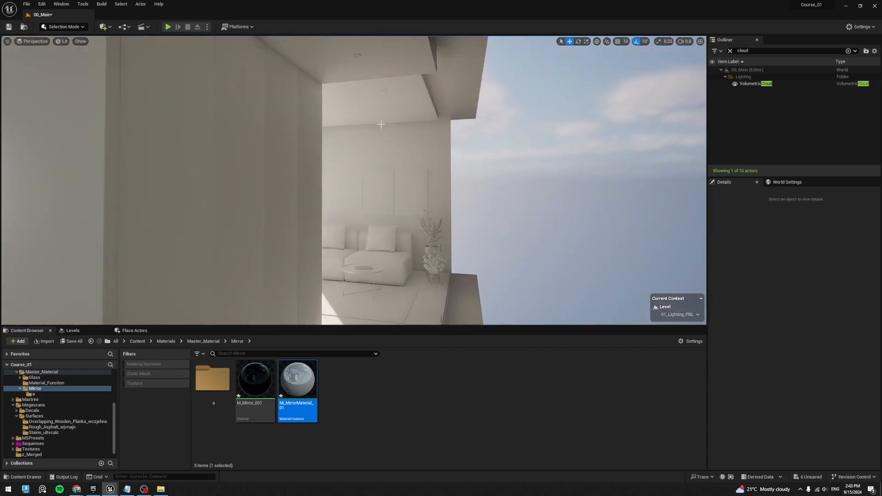
- Show the levels list, select the light in front of the bathroom mirror, and clear the actor search filter
right_click_drag(440, 199, 258, 205)
key("a")
key("d")
key("s")
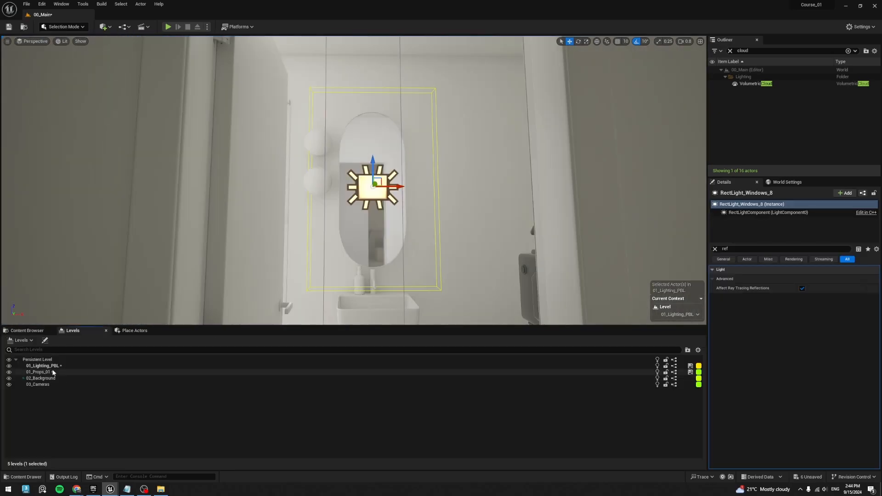
left_click(56, 366)
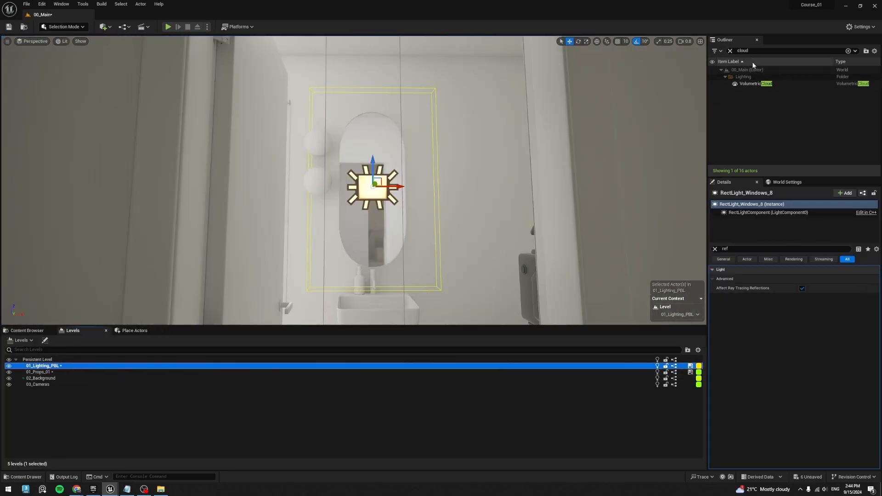
left_click(730, 51)
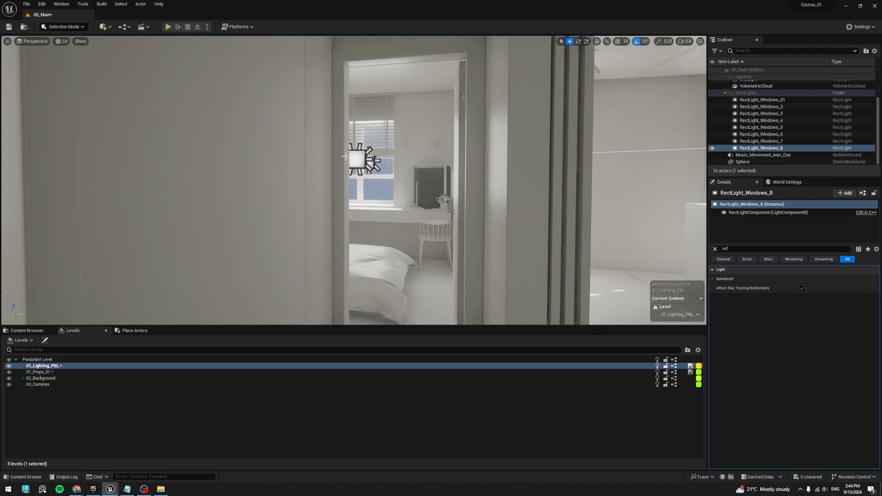
- Rename the bedroom window light RectLight_Windows_7 as RectLight_Mirror_Bedroom_001
left_click(359, 159, "ctrl")
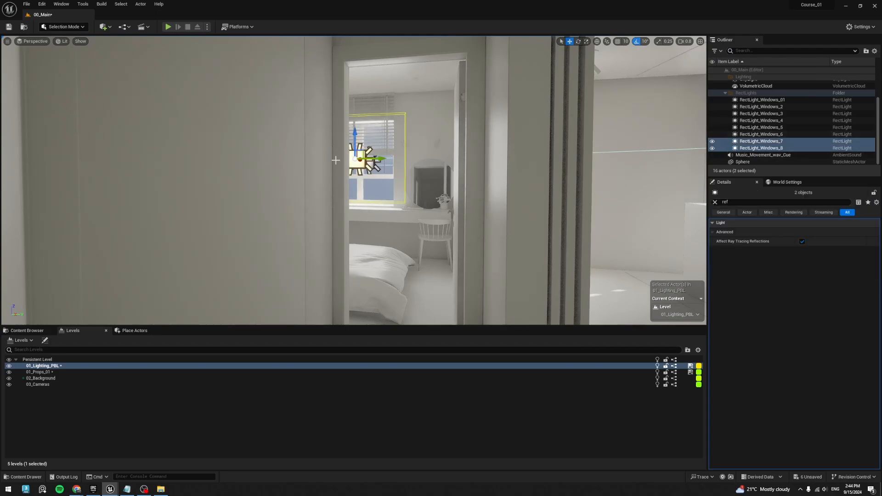
left_click(360, 162)
left_click(763, 142)
key("F2")
left_click_drag(764, 141, 788, 142)
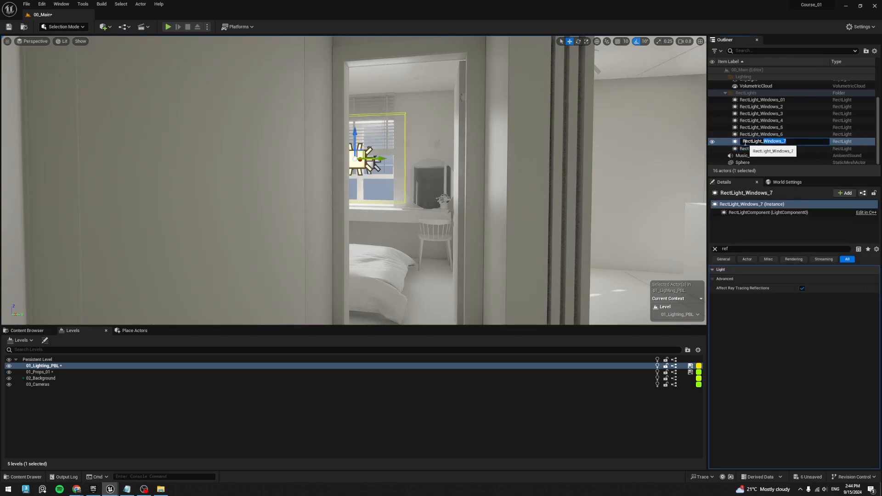
type("Mirror_Bedroom")
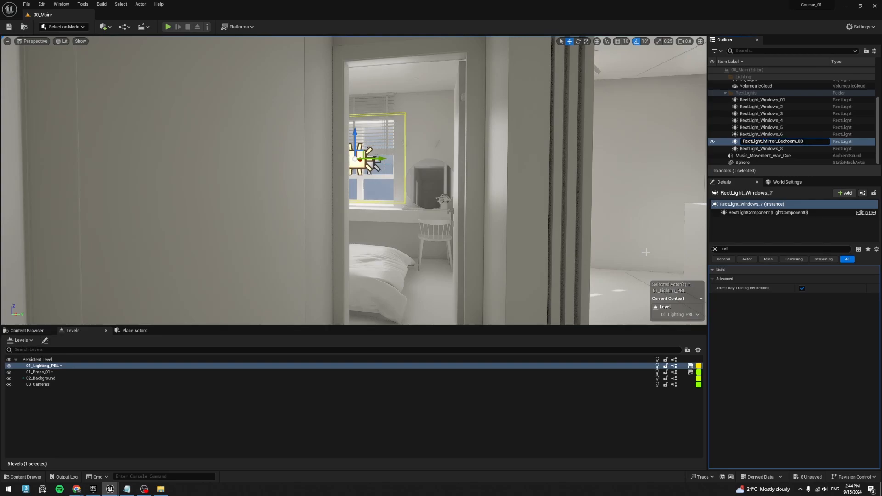
key("ctrl+a")
key("ctrl+c")
key("Return")
- Rename the bathroom mirror light RectLight_Windows_8 as RectLight_Mirror_Bathroom_001 and deselect it
right_click_drag(471, 238, 317, 240)
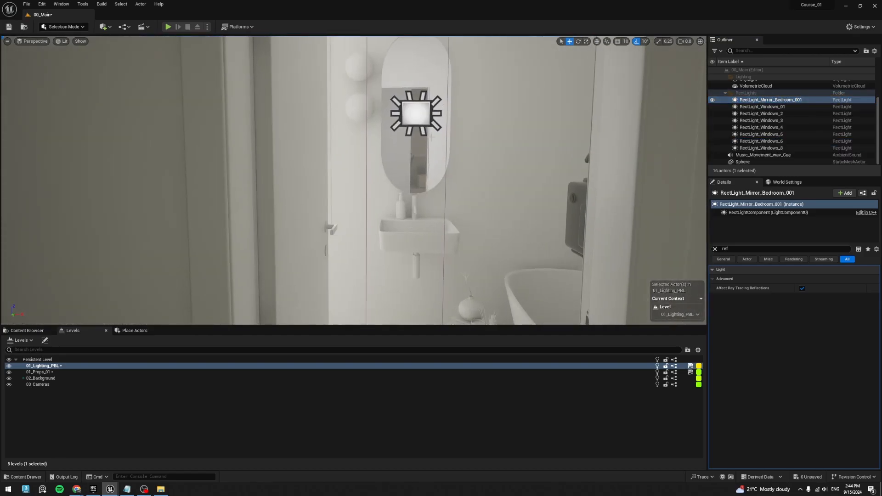
left_click(422, 118)
left_click(781, 148)
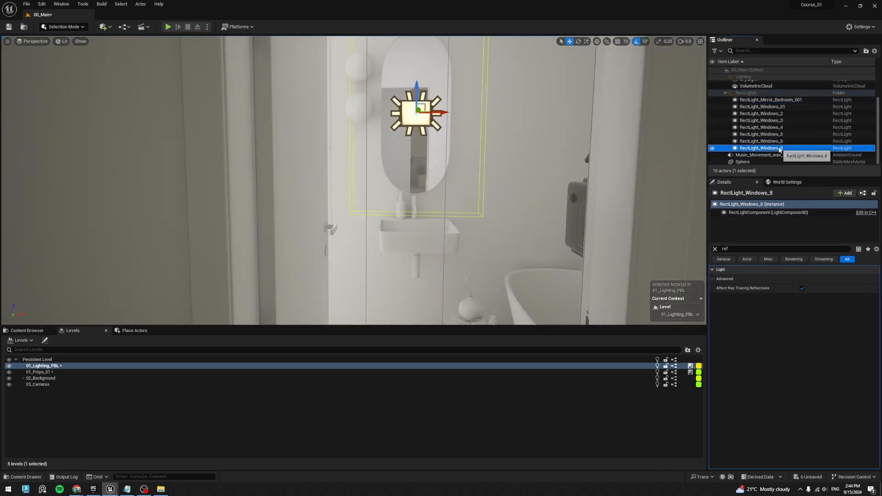
key("F2")
key("ctrl+v")
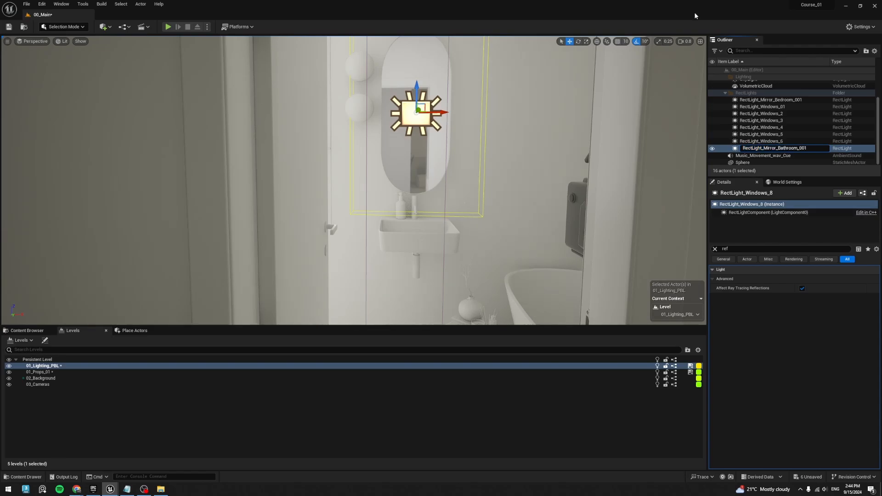
key("Return")
key("Escape")
- Look from the hallway at where the bedroom and bathroom mirror lights sit relative to their mirrors
right_click_drag(482, 190, 510, 191)
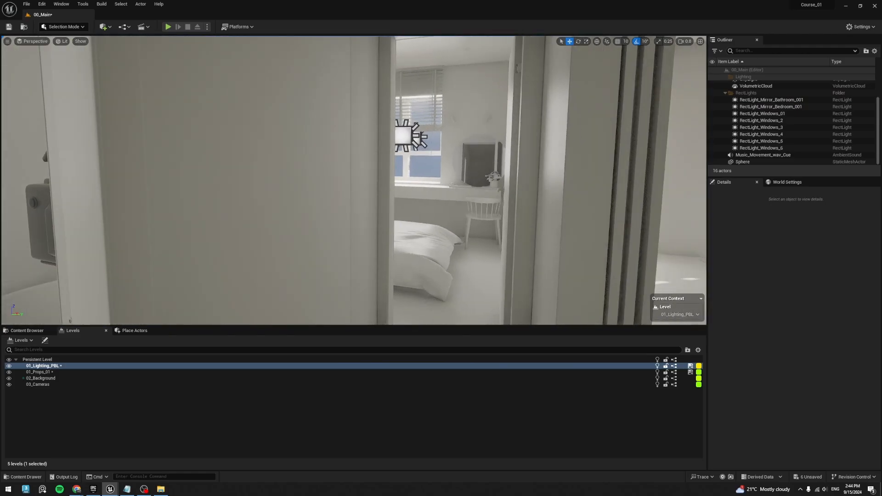
key("w")
right_click_drag(461, 215, 482, 215)
key("s")
right_click_drag(325, 148, 320, 148)
key("w")
key("s")
left_click(325, 148)
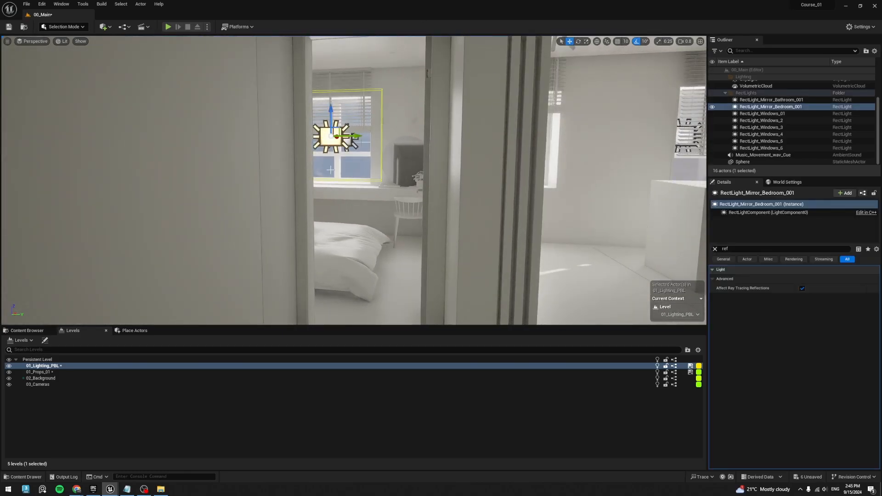
right_click_drag(313, 211, 239, 212)
key("s")
key("w")
key("s")
key("Escape")
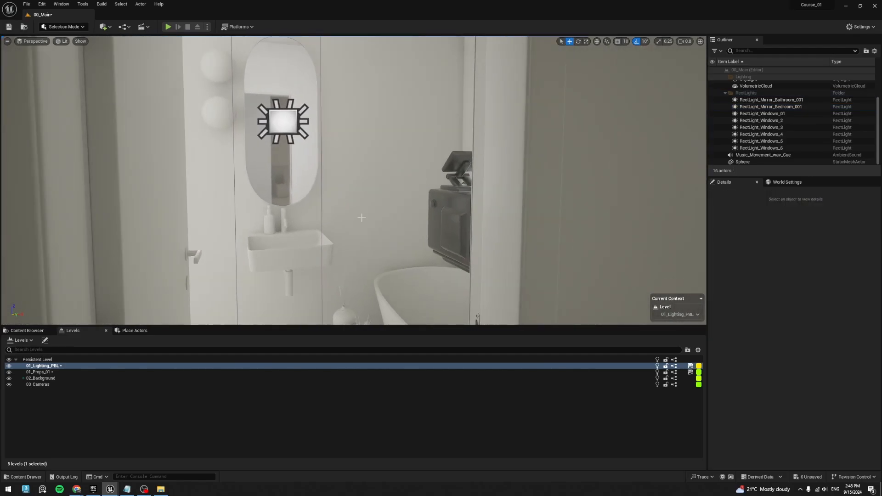
- Examine the bedroom window light and the round mirror's reflection up close
key("s")
right_click_drag(360, 217, 317, 205)
key("w")
key("s")
key("w")
left_click(303, 137)
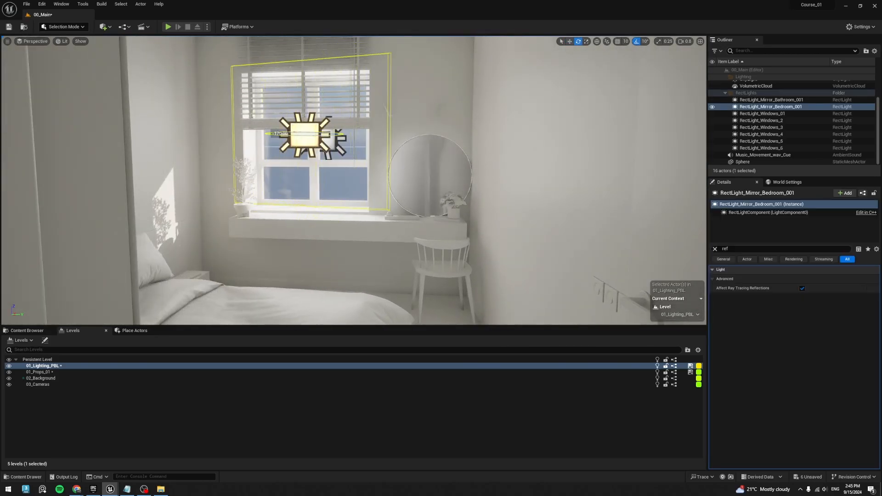
key("Escape")
key("w")
right_click_drag(276, 108, 286, 92)
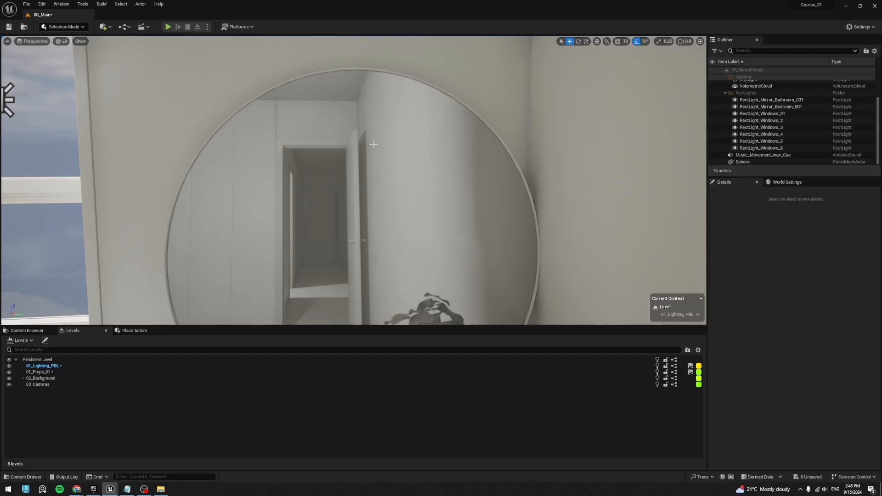
mouse_move(308, 167)
right_mouse_down()
mouse_move(317, 163)
mouse_move(314, 173)
right_mouse_up()
key("s")
- Turn Affect Ray Tracing Reflections off and back on for RectLight_Mirror_Bedroom_001 to compare the bedroom mirror's reflection
left_click(127, 101)
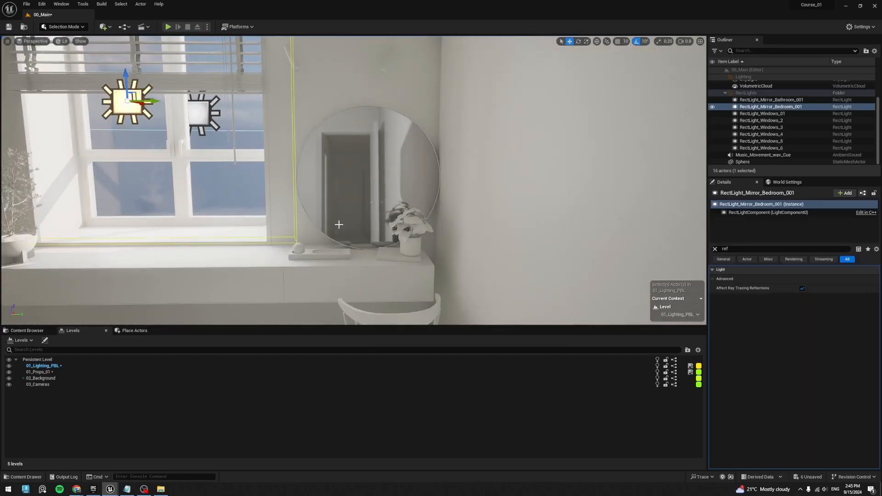
left_click(802, 289)
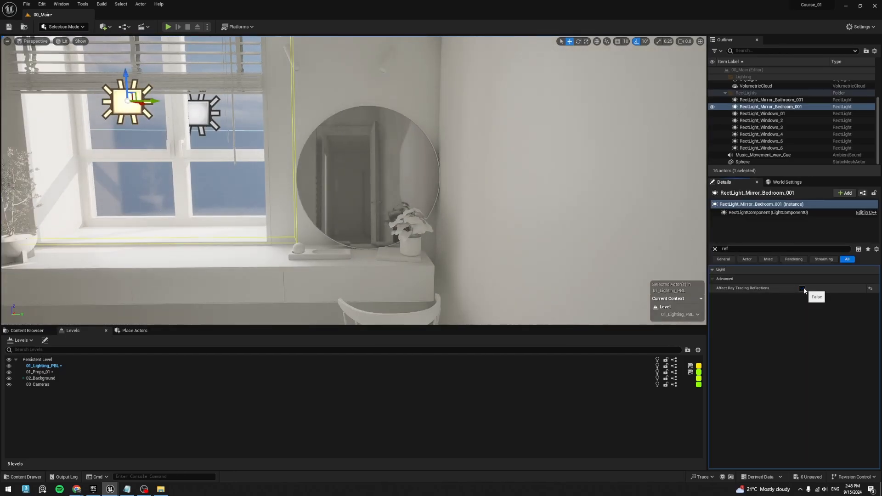
left_click(803, 289)
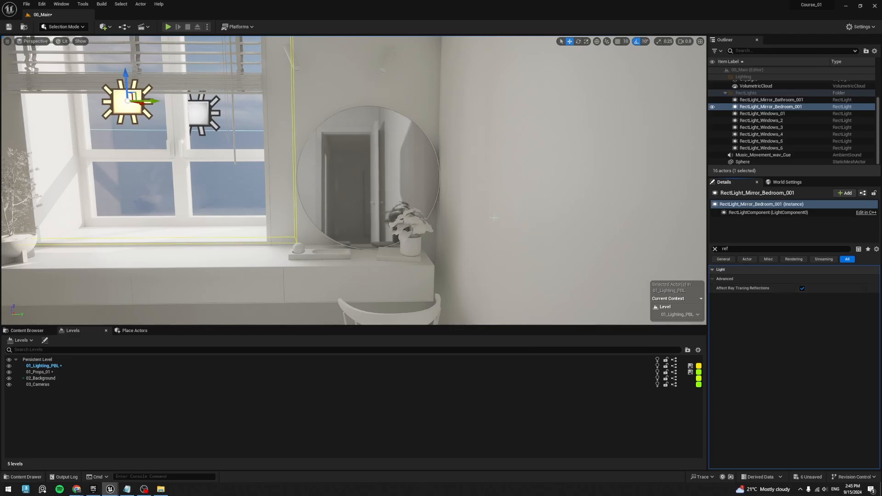
- Deselect the light and review the bedroom mirror and the room lighting from the hallway
key("s")
right_click_drag(429, 194, 387, 144)
key("Escape")
key("w")
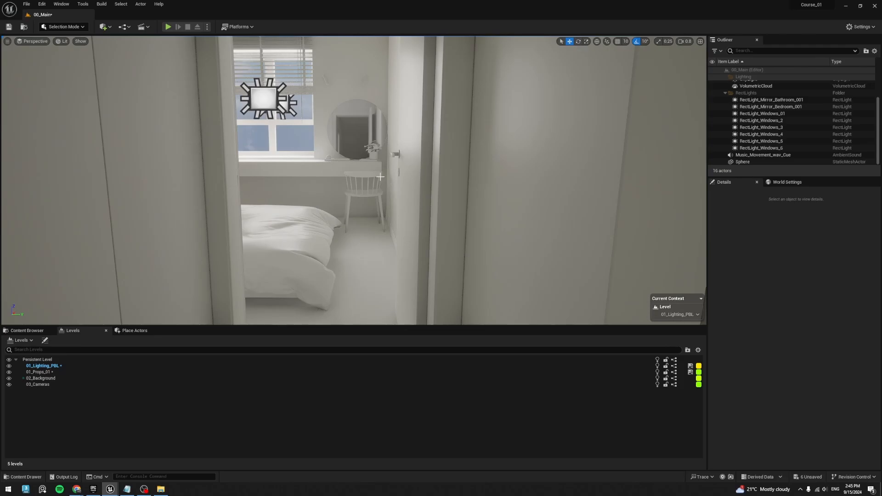
key("s")
right_click_drag(380, 176, 488, 244)
key("w")
key("w")
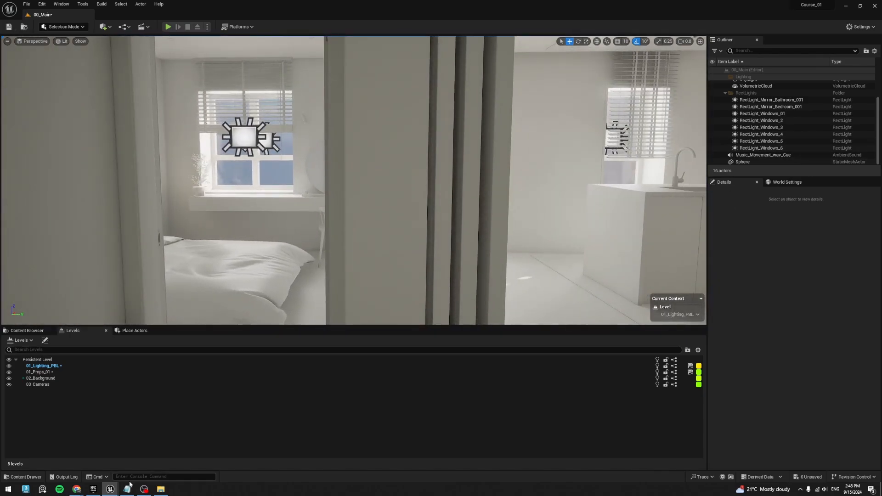
- Switch to Chrome to view the Unreal Engine documentation page on Physically Based Materials
left_click(76, 489)
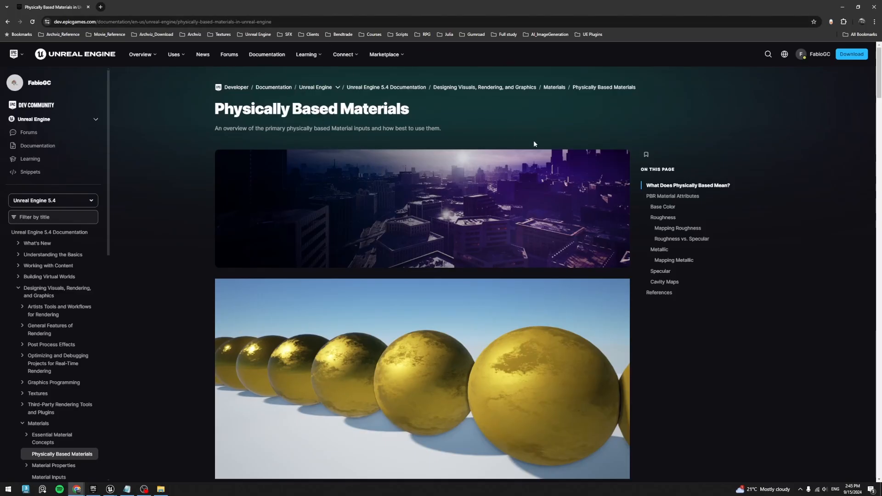